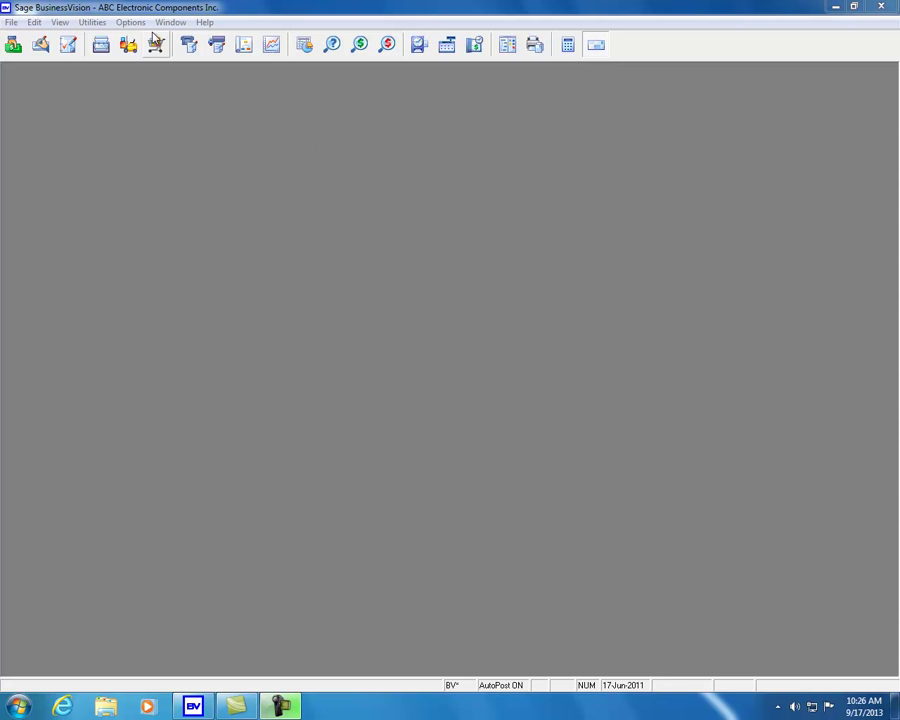
# - In the user details of BUSINESS, set the eighth listed salesperson as the default for new orders, then save and close the record
pyautogui.click(92, 23)
pyautogui.moveTo(174, 304)
pyautogui.click(308, 349)
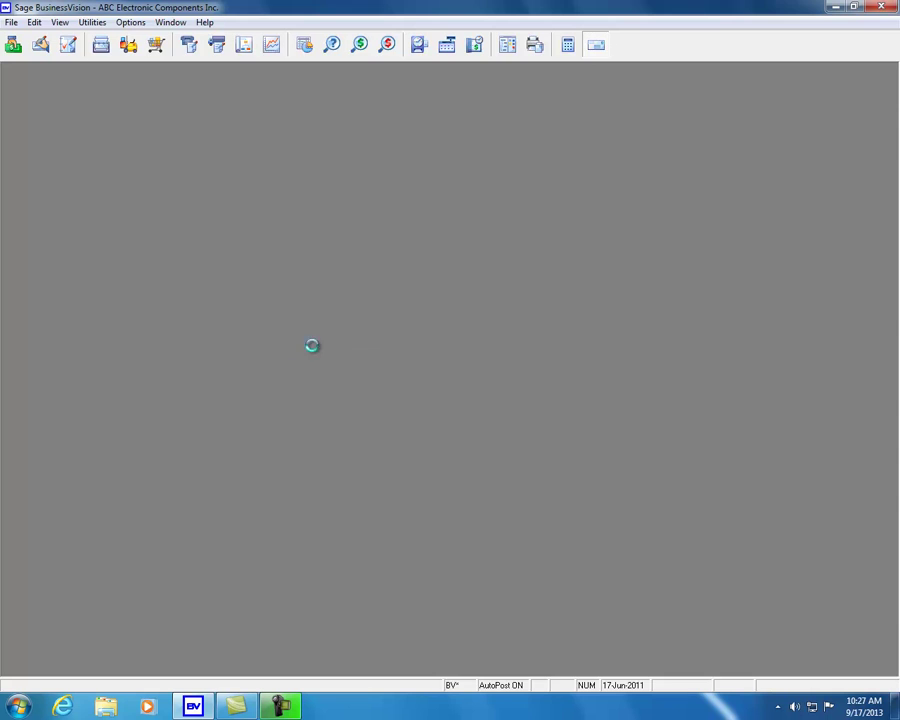
pyautogui.click(563, 411)
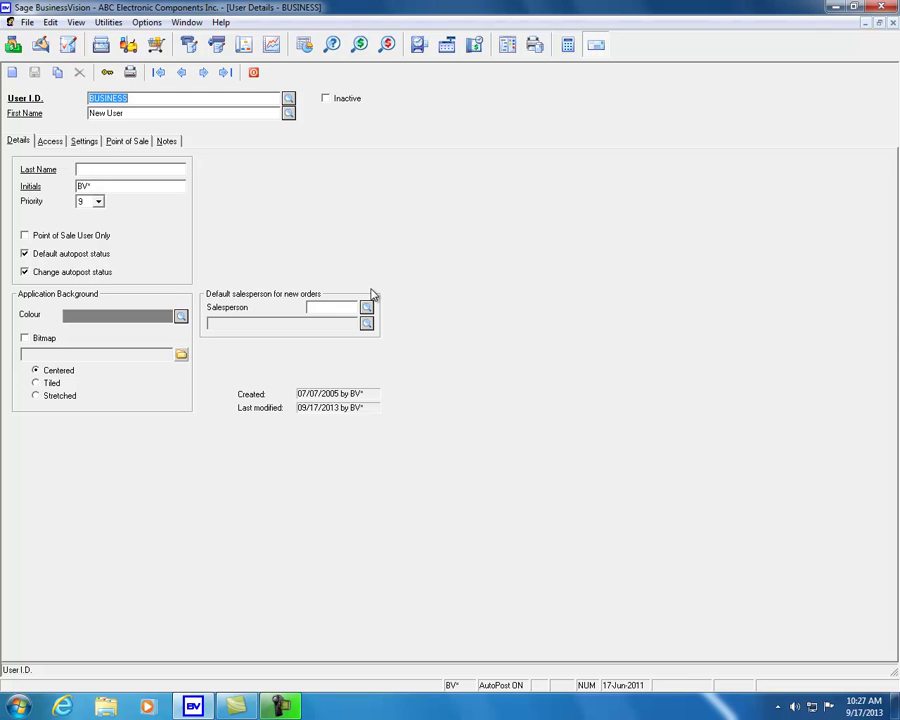
pyautogui.click(367, 310)
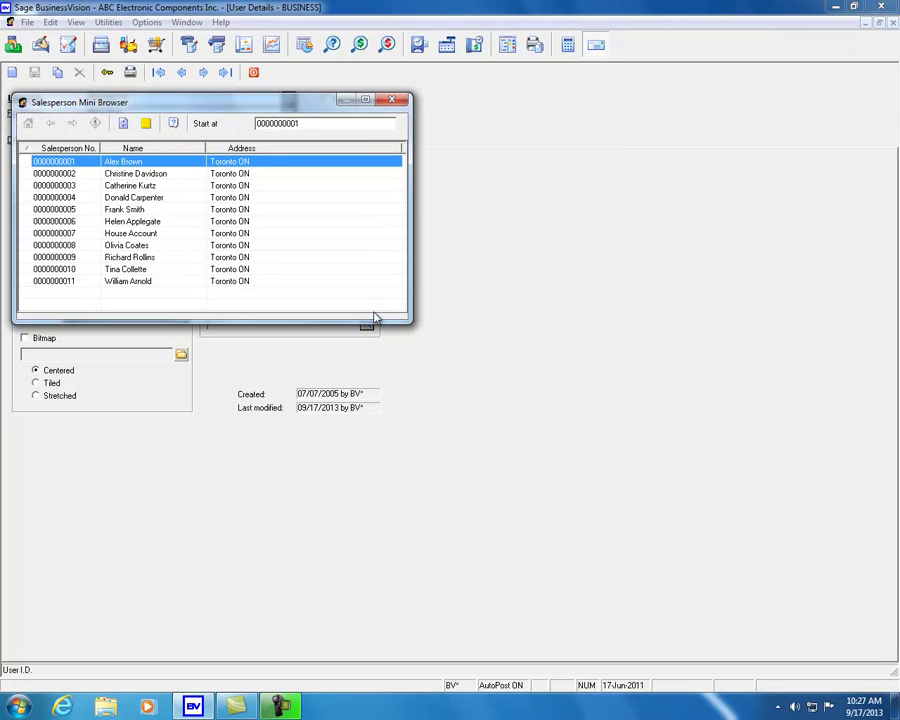
pyautogui.moveTo(278, 108); pyautogui.dragTo(557, 390)
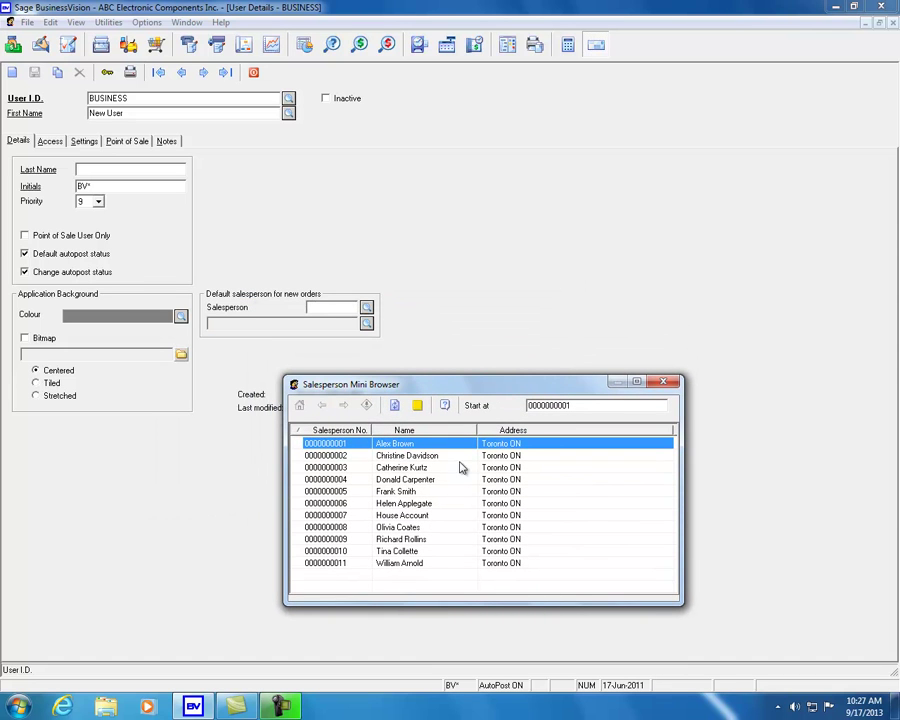
pyautogui.doubleClick(422, 528)
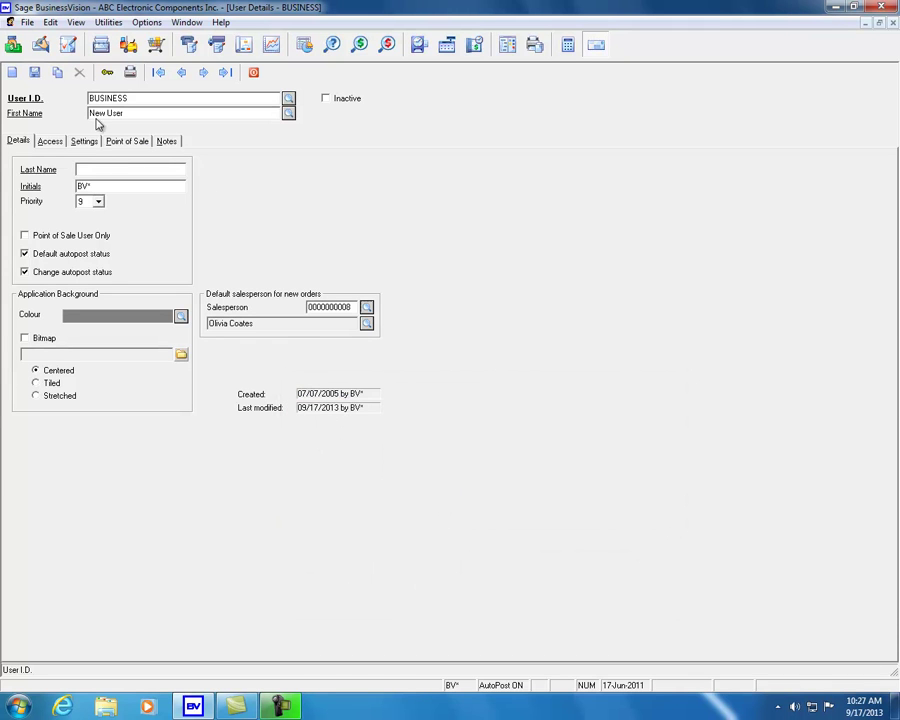
pyautogui.click(34, 73)
pyautogui.click(254, 74)
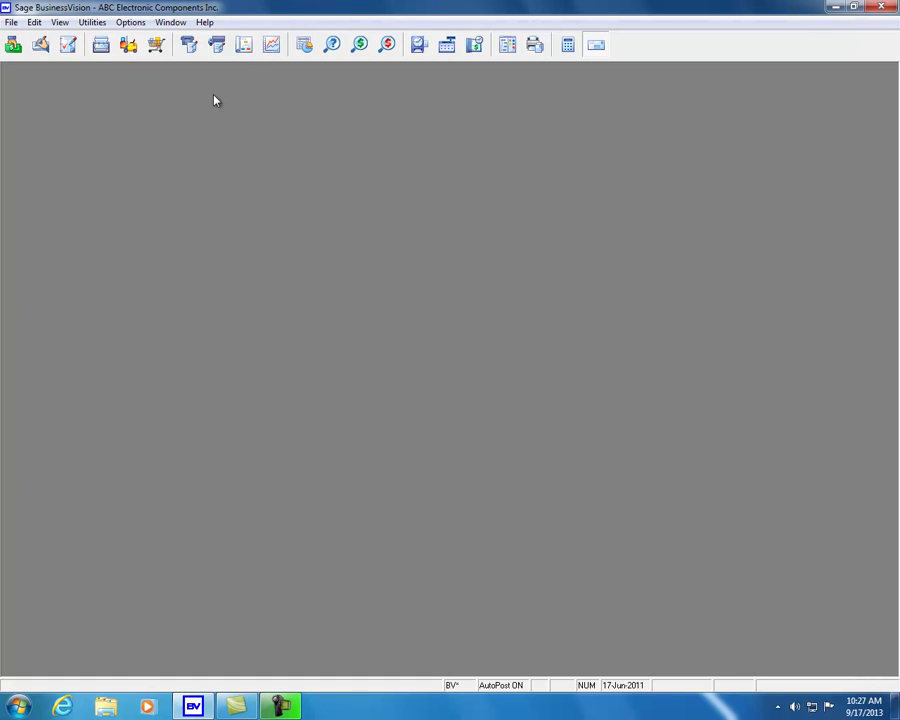
# - Check the salesperson assigned in the taxes and shipping details of the first customer record, Ace Electronics
pyautogui.click(101, 46)
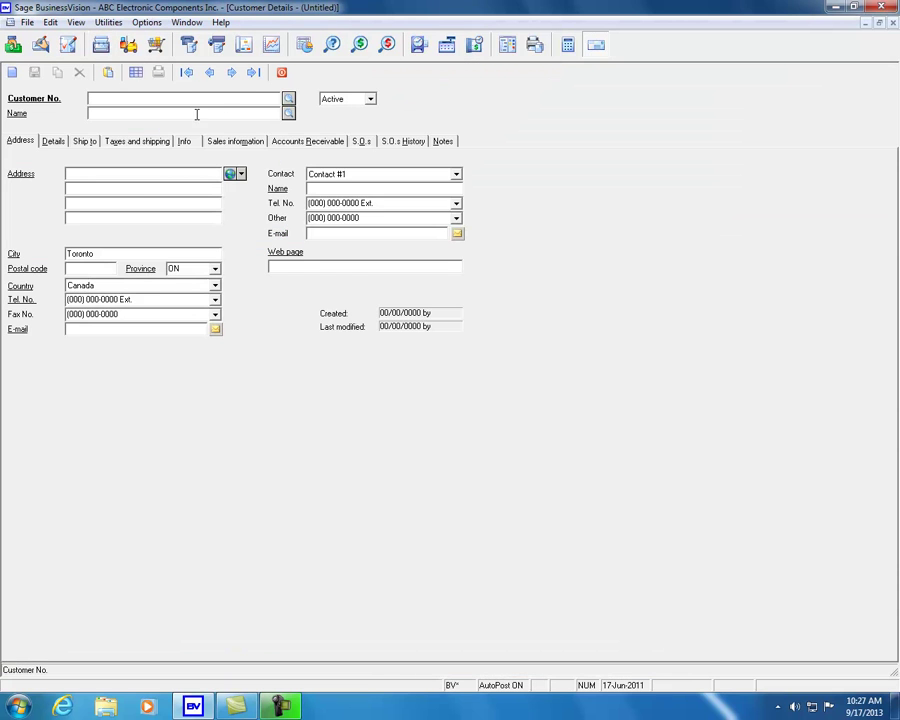
pyautogui.click(231, 73)
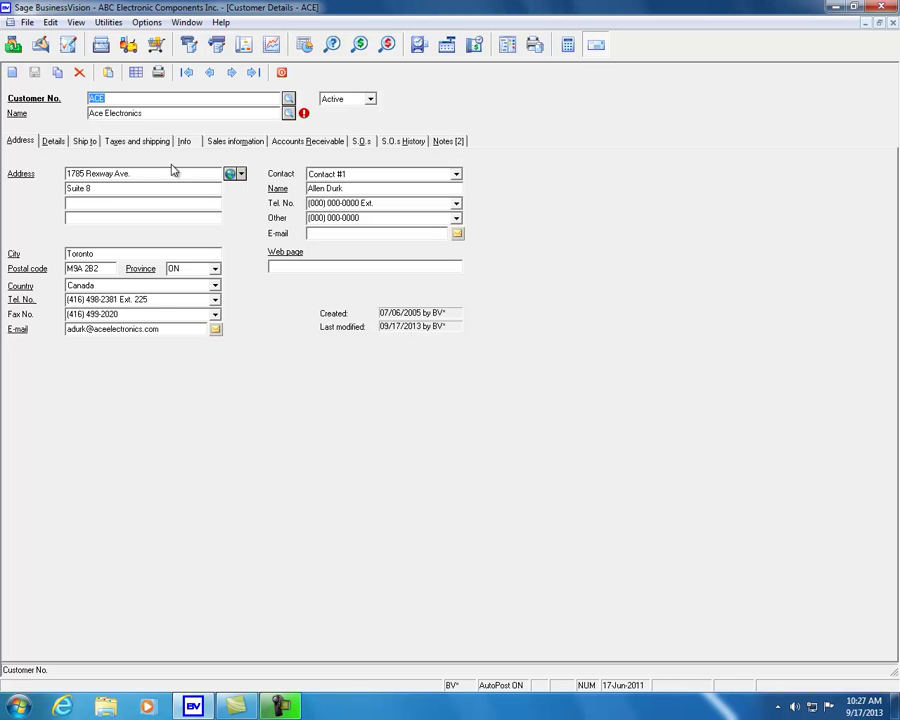
pyautogui.click(140, 143)
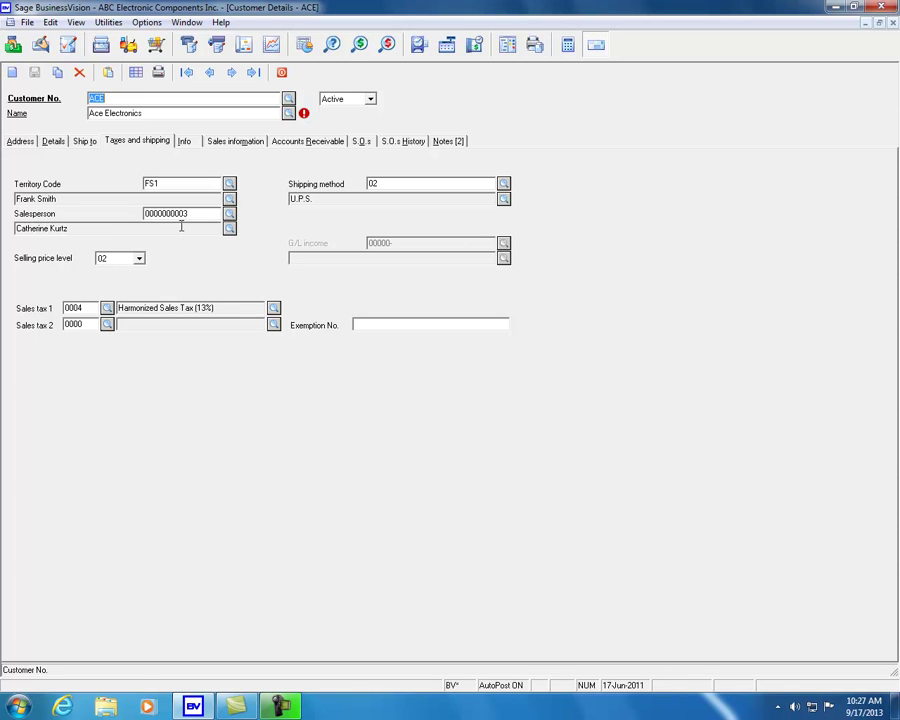
pyautogui.press('Escape')
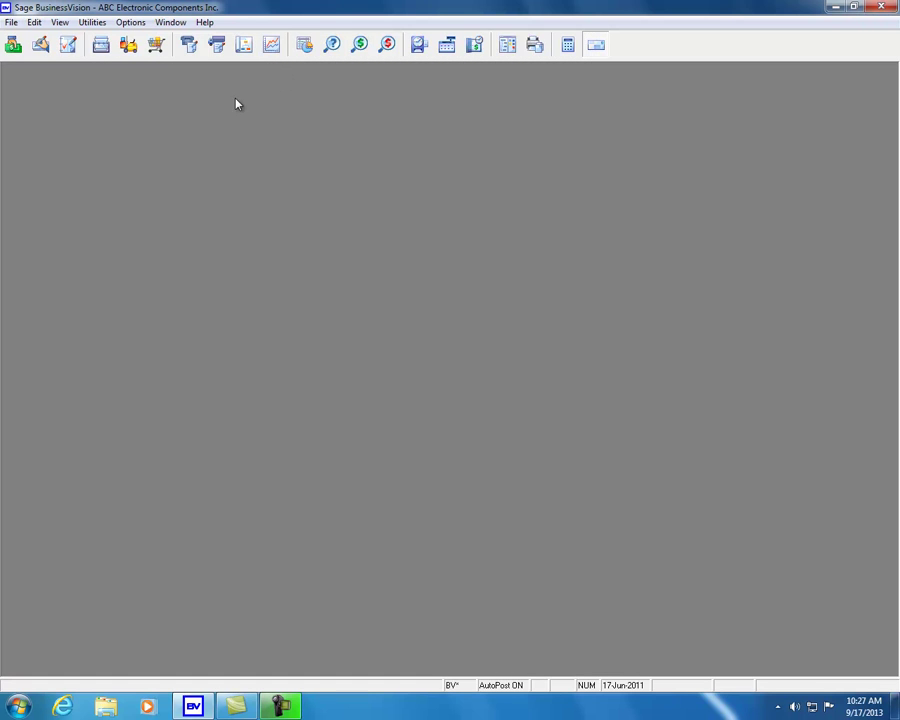
# - Start a new sales order for customer ACE and show the taxes and shipping details of its ship-to record
pyautogui.click(187, 50)
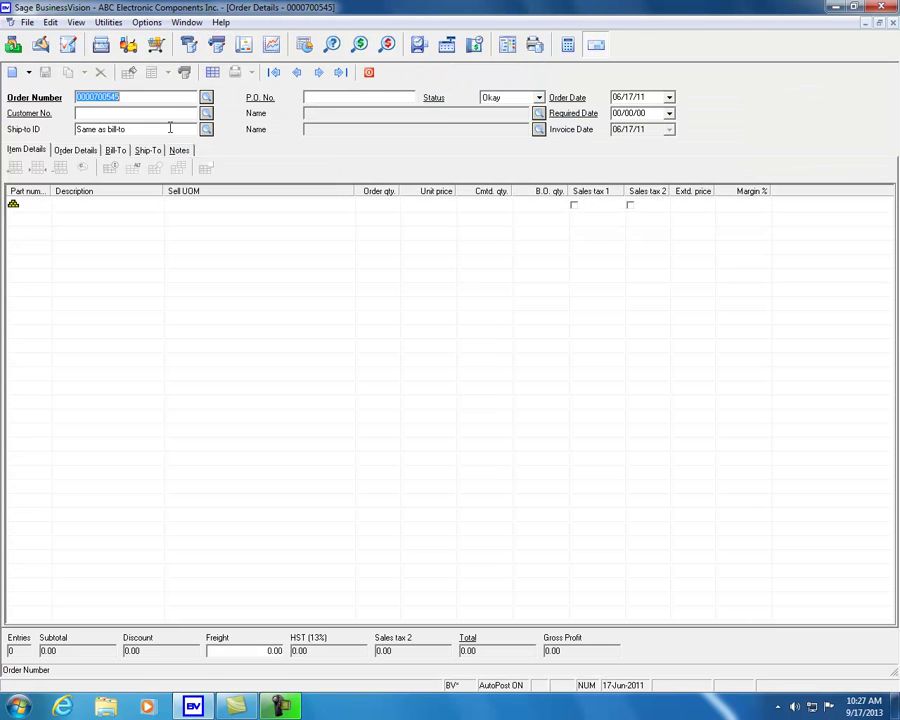
pyautogui.click(163, 114)
pyautogui.write('ACE')
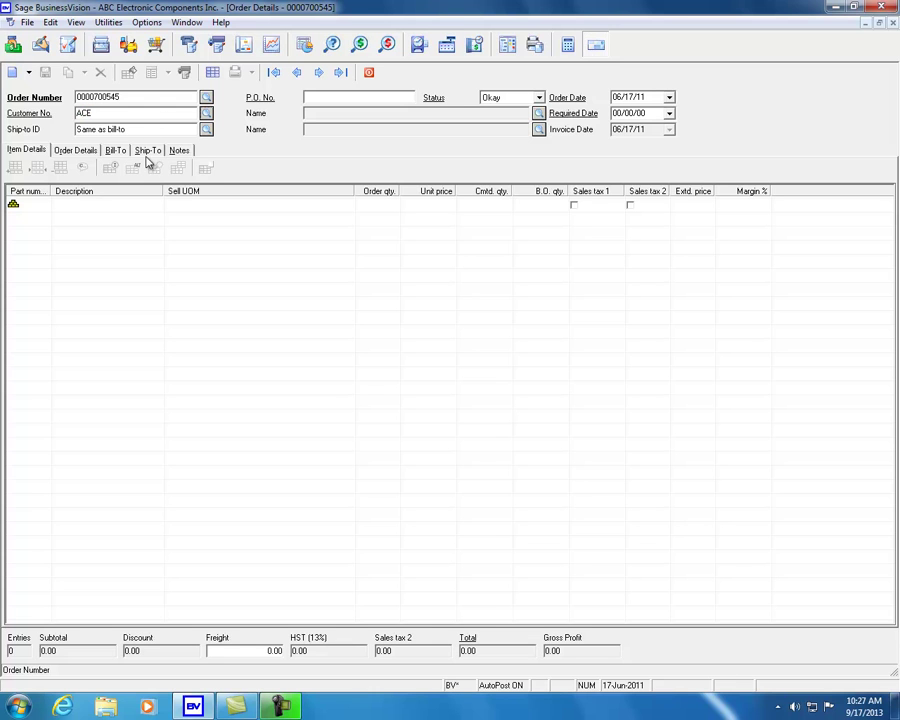
pyautogui.click(147, 153)
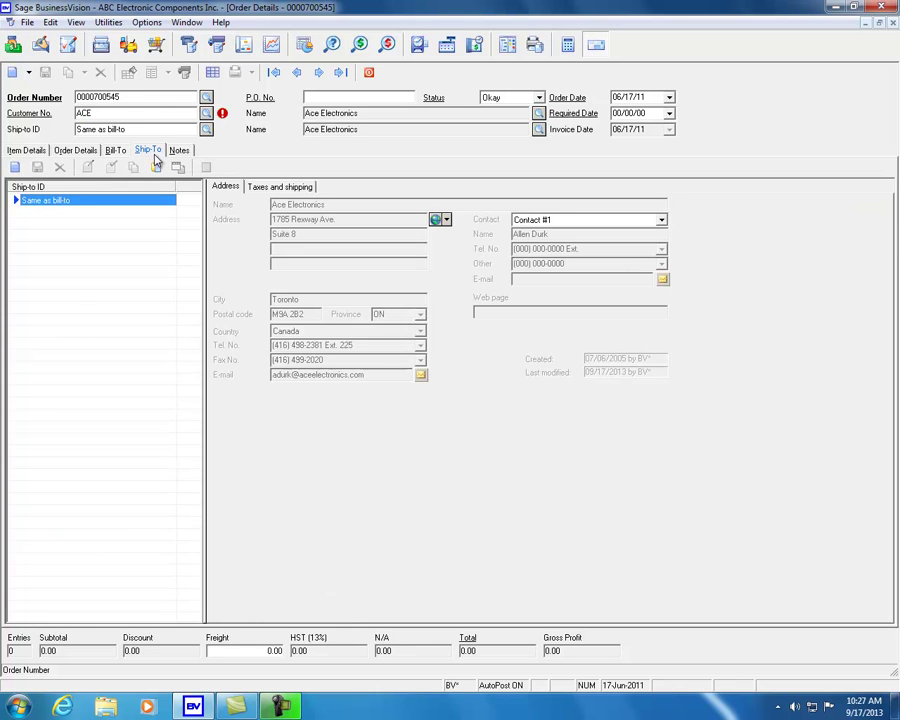
pyautogui.click(274, 188)
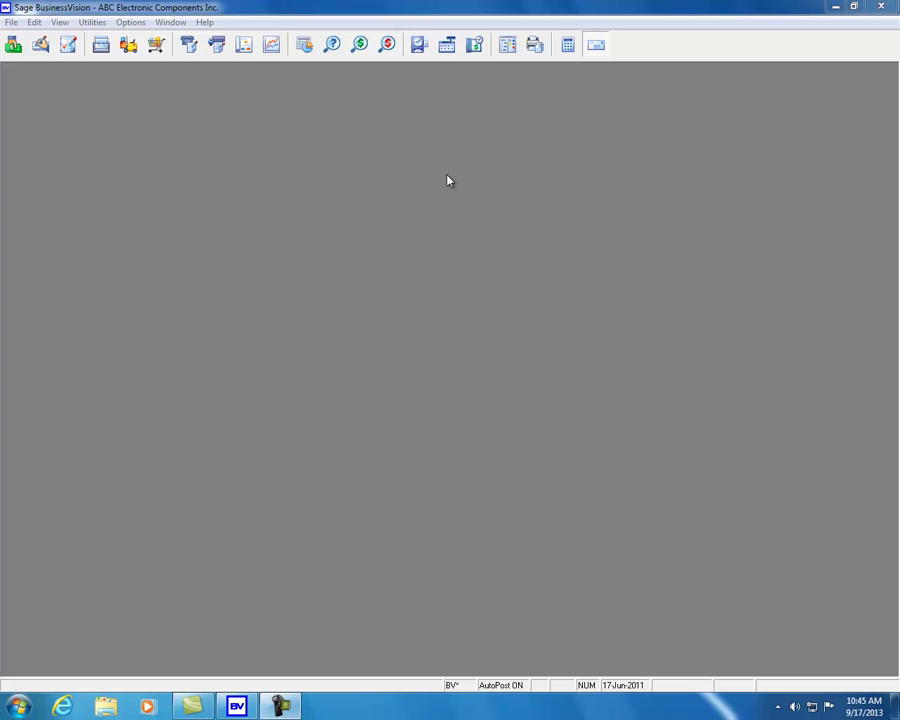
# - Open the first employee record, review which sections including the address are available, and close it
pyautogui.click(419, 45)
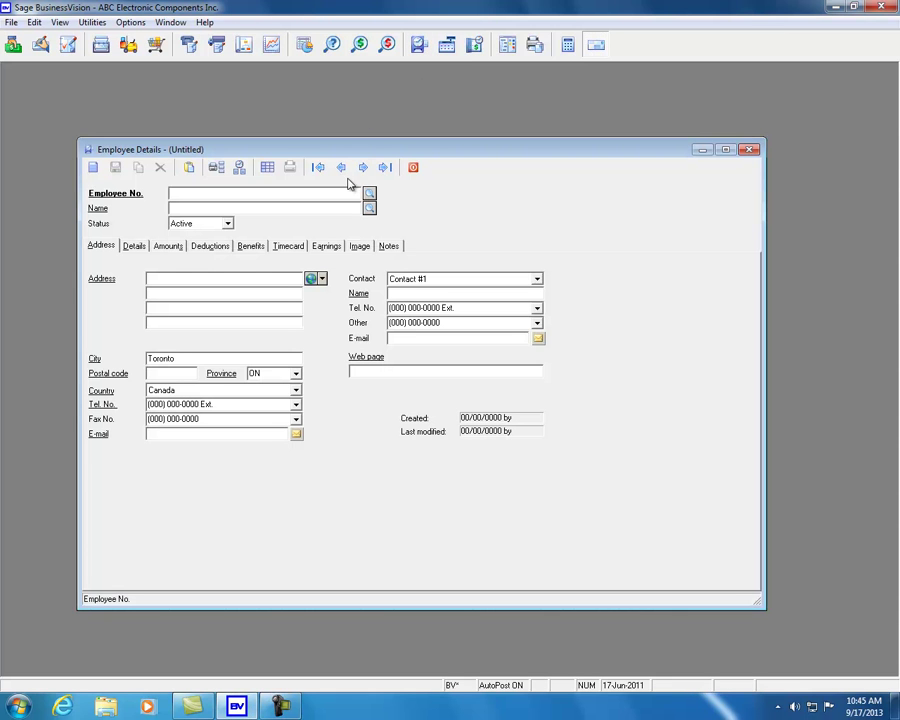
pyautogui.click(363, 168)
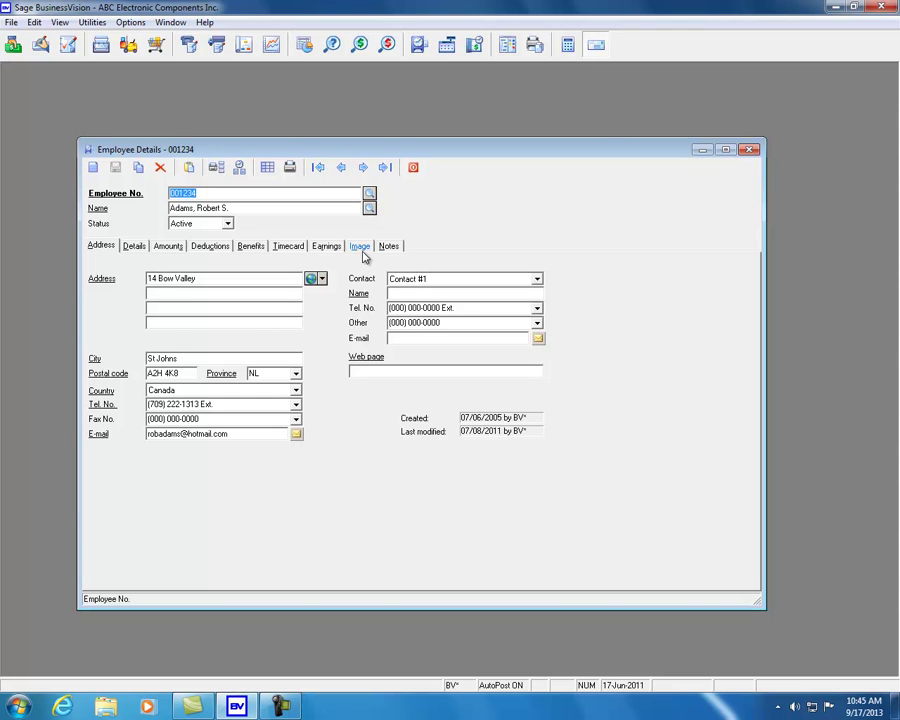
pyautogui.click(414, 172)
# - Set the Payroll permission View employee address to No for user BUSINESS, then save and close the user details
pyautogui.click(92, 22)
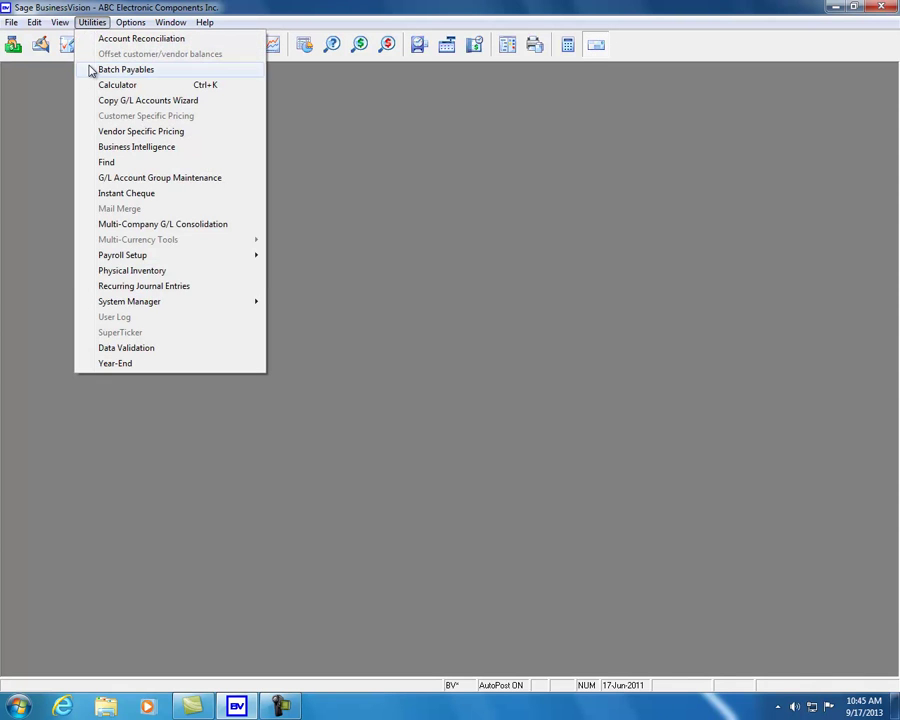
pyautogui.moveTo(227, 302)
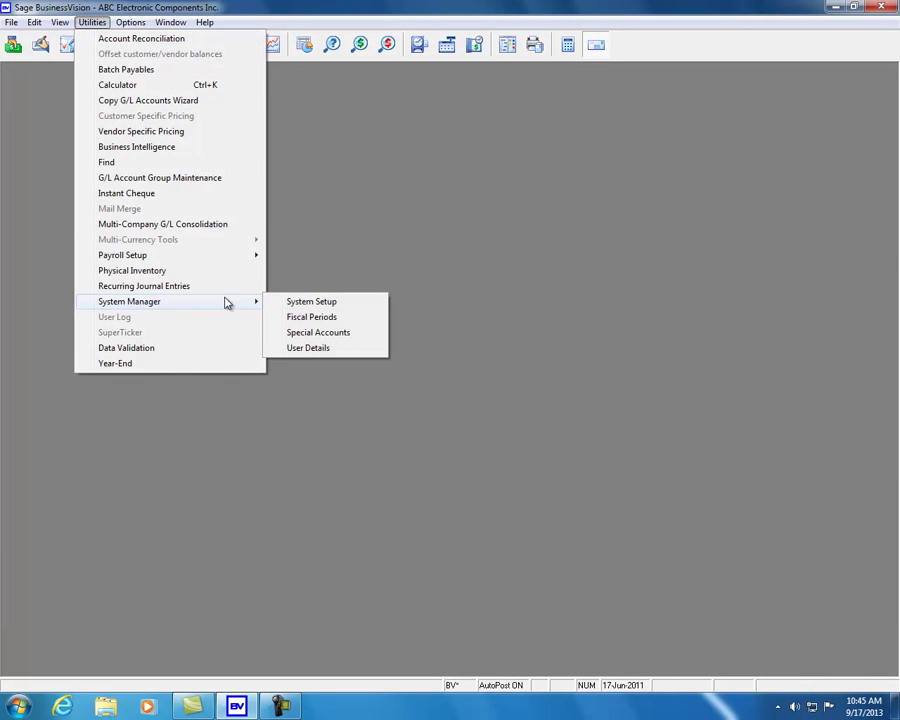
pyautogui.click(297, 353)
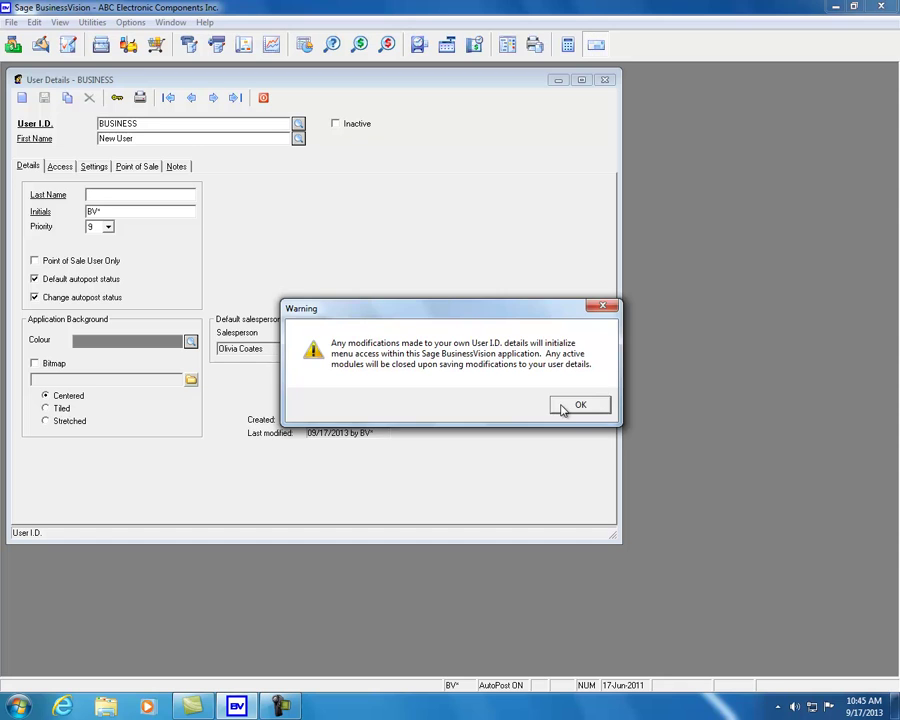
pyautogui.click(568, 405)
pyautogui.click(60, 167)
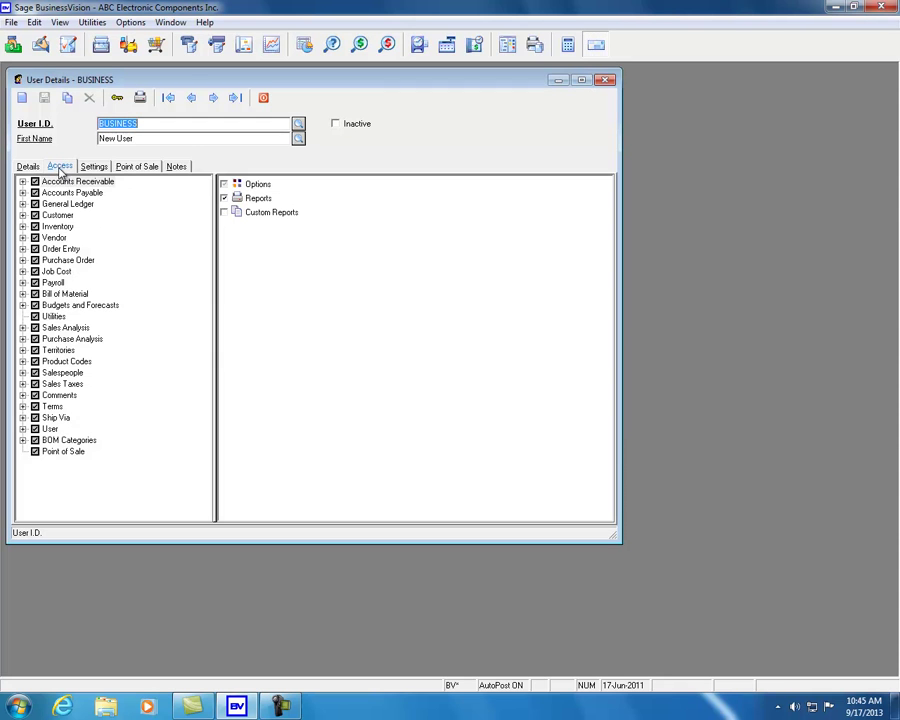
pyautogui.click(22, 283)
pyautogui.click(67, 294)
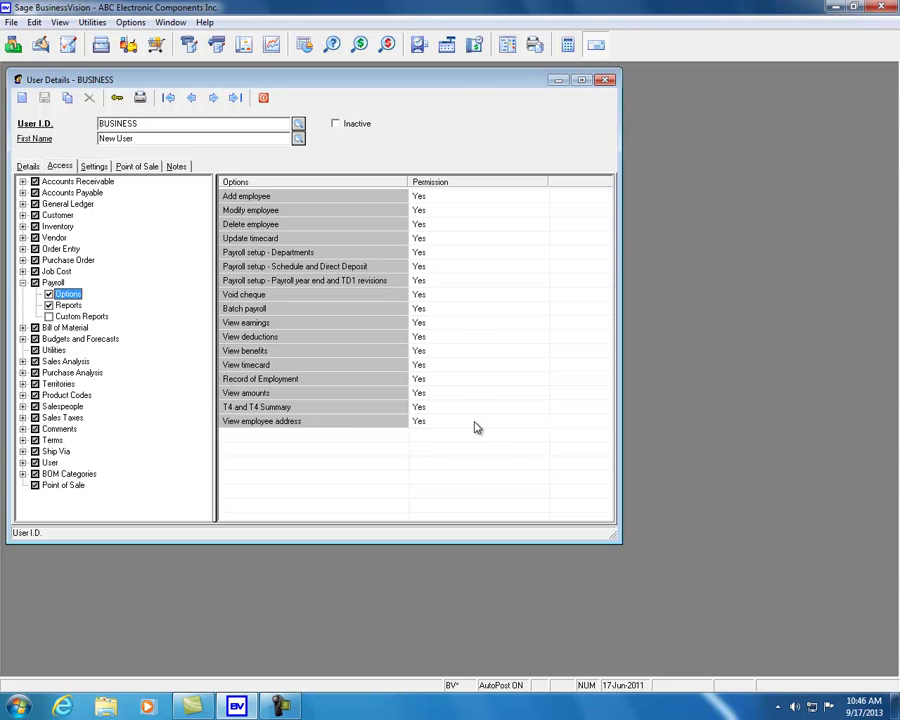
pyautogui.click(508, 427)
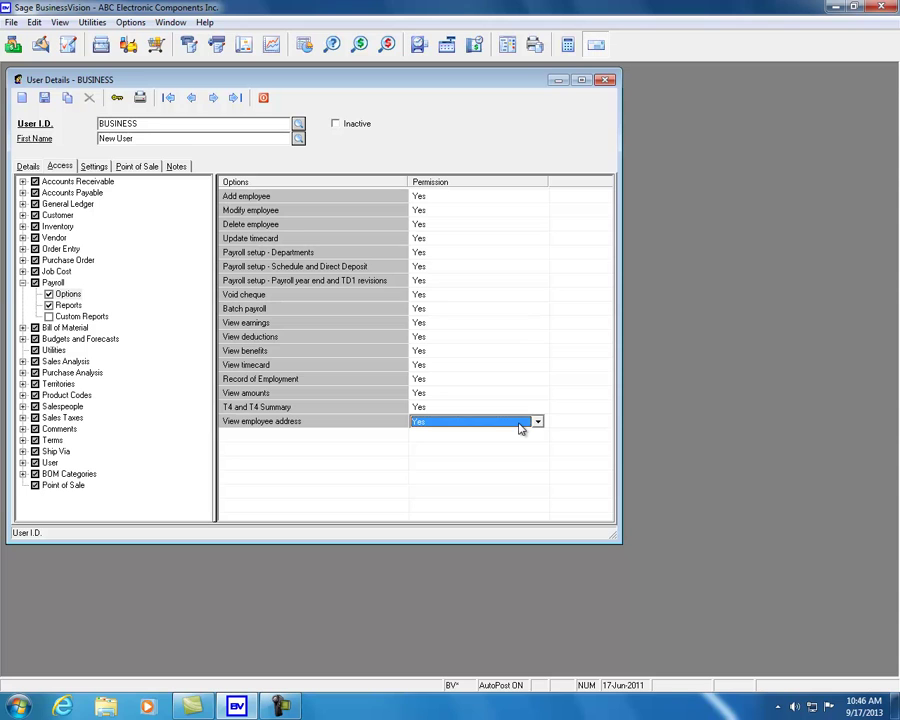
pyautogui.click(537, 422)
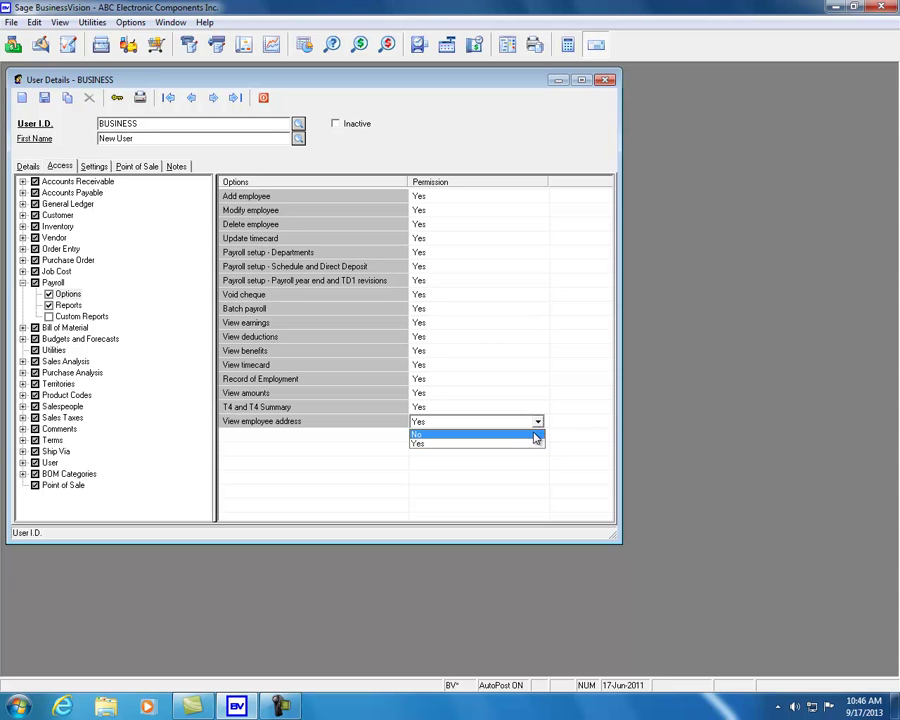
pyautogui.click(518, 436)
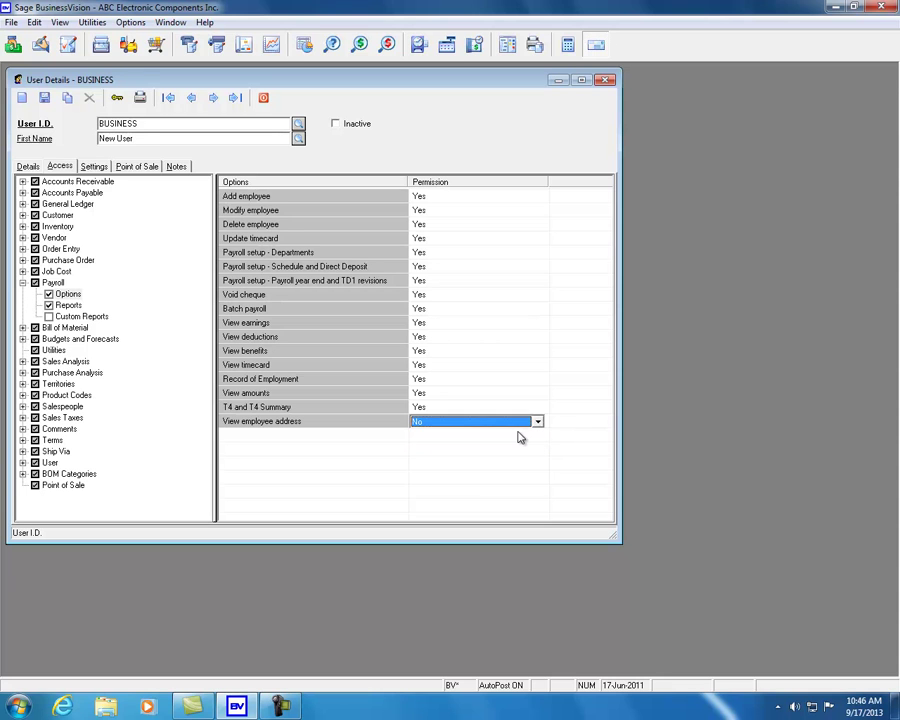
pyautogui.click(44, 98)
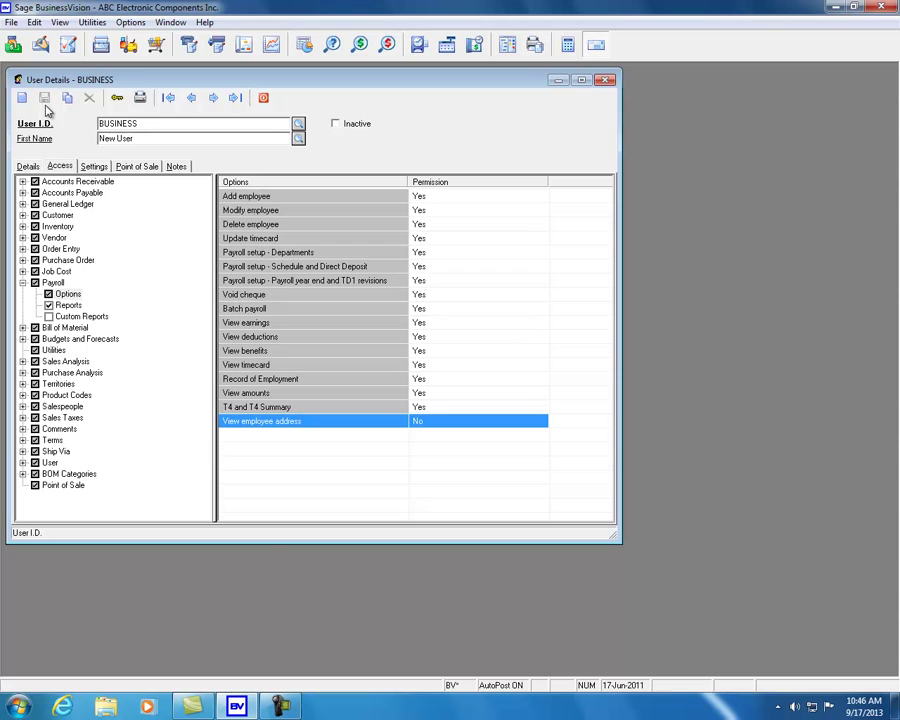
pyautogui.click(263, 97)
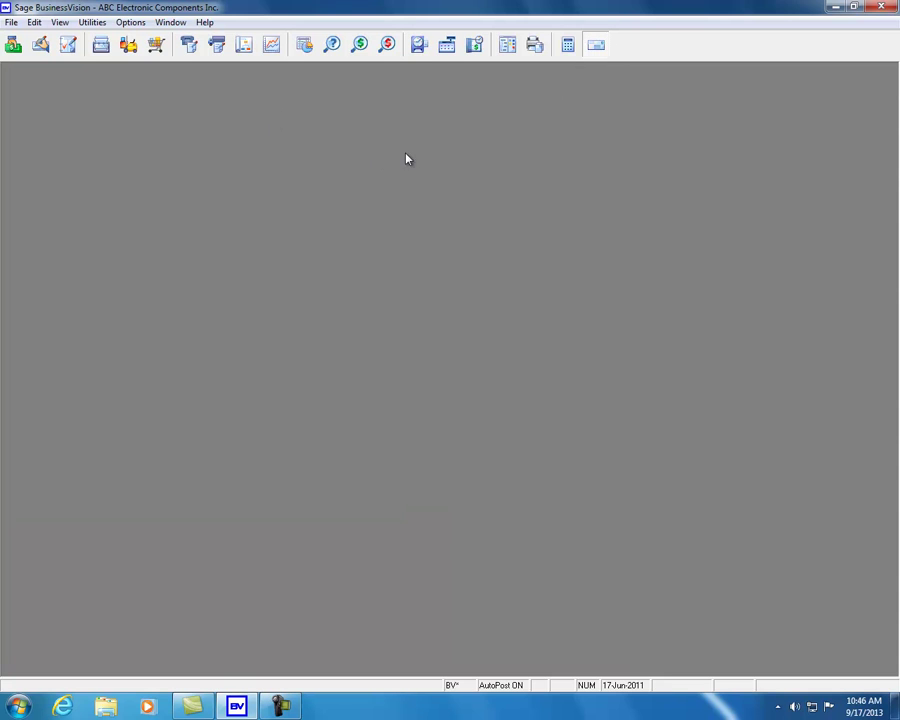
# - Reopen the first employee record to check whether the address section is accessible, and close it
pyautogui.click(418, 47)
pyautogui.click(363, 168)
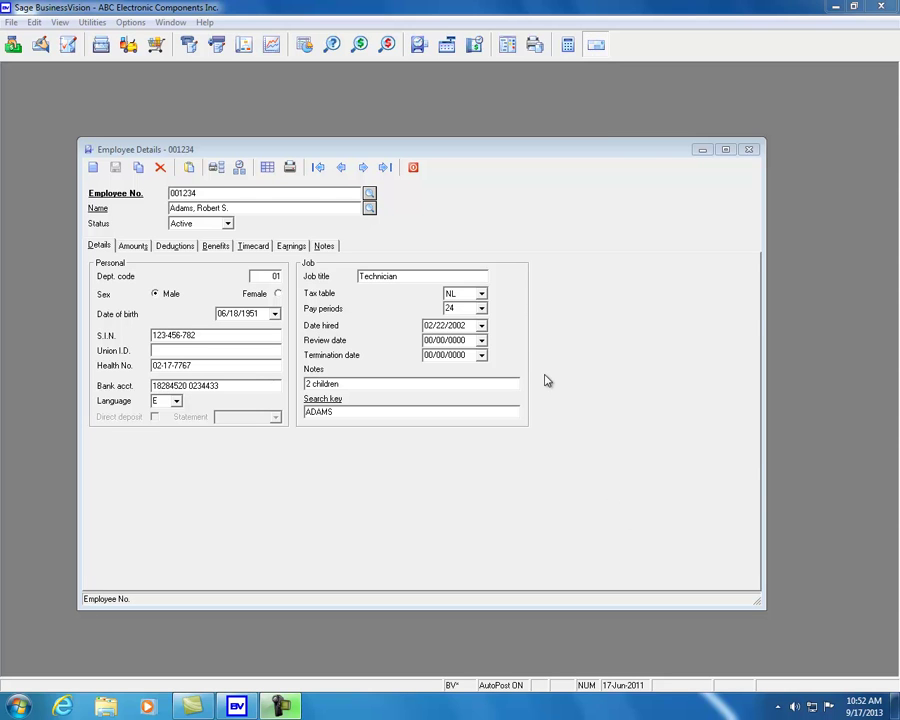
pyautogui.click(415, 170)
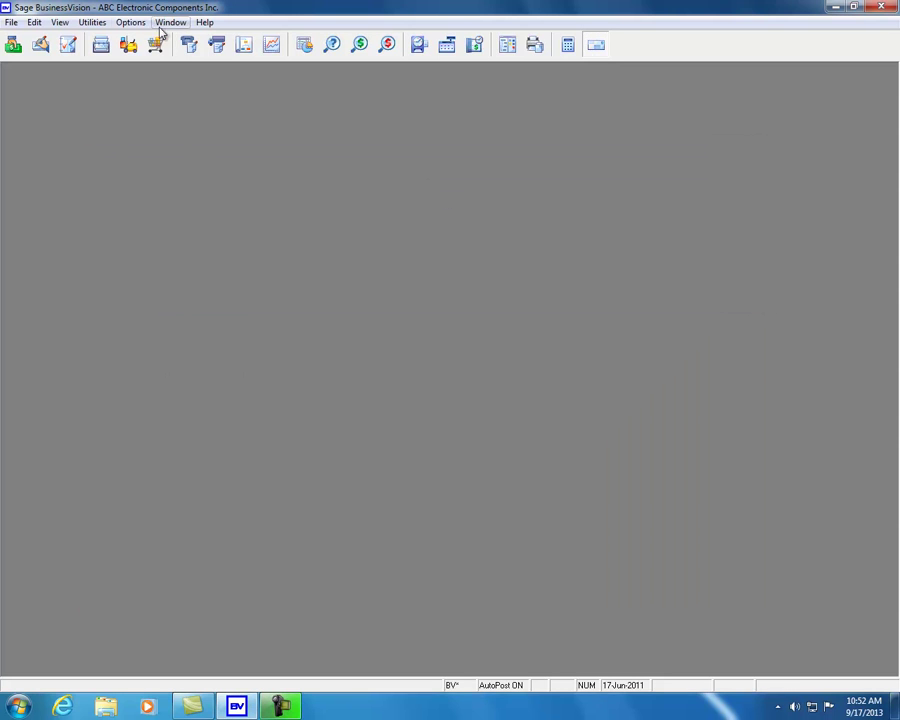
# - Open the G/L setup page of System Setup, answering Yes that all users are signed off
pyautogui.click(94, 24)
pyautogui.moveTo(167, 305)
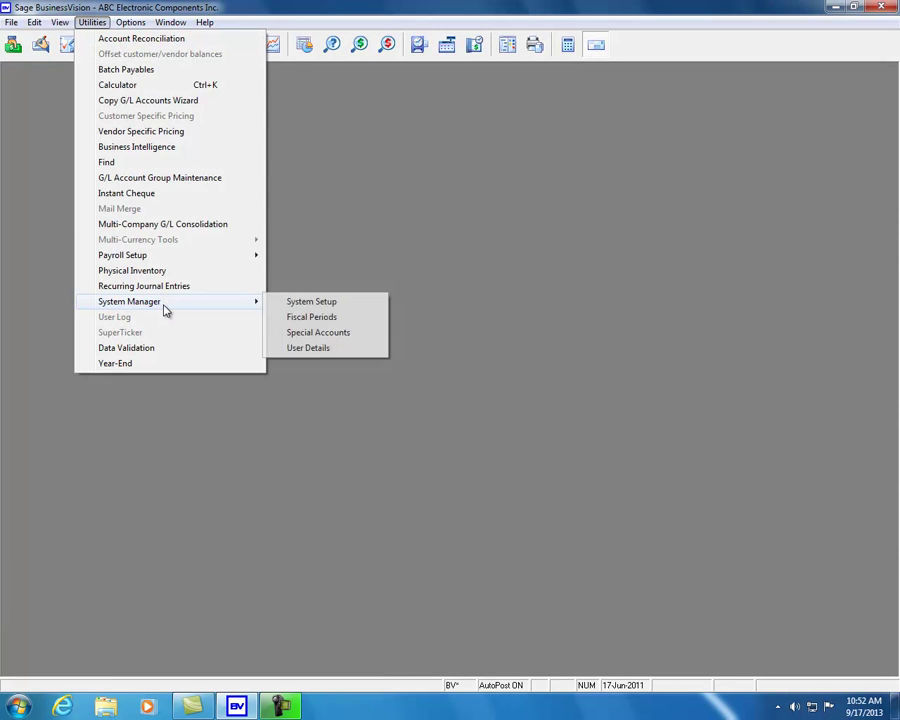
pyautogui.click(298, 302)
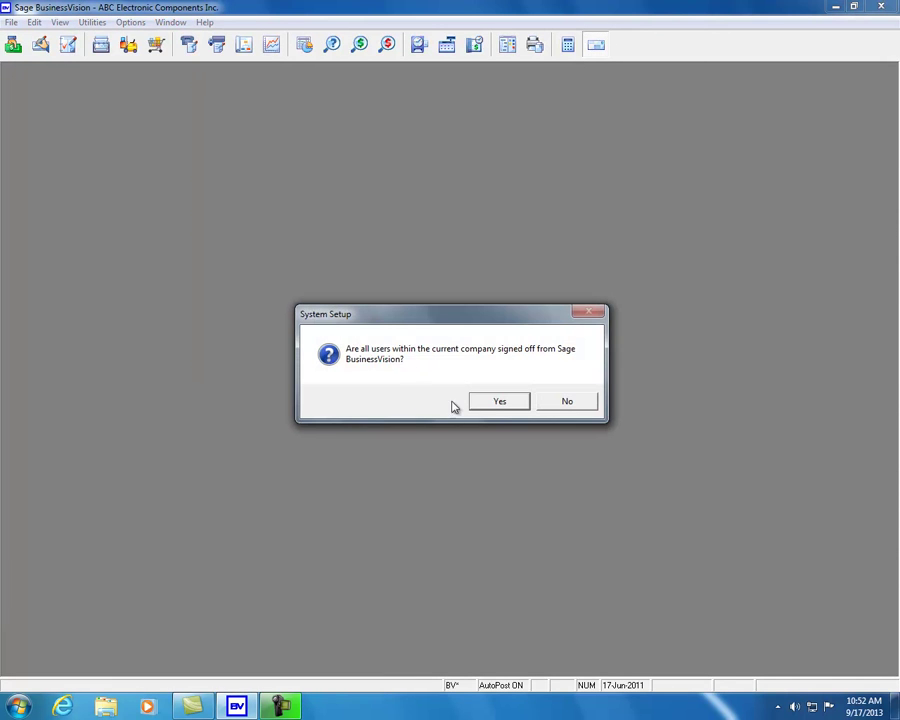
pyautogui.click(483, 402)
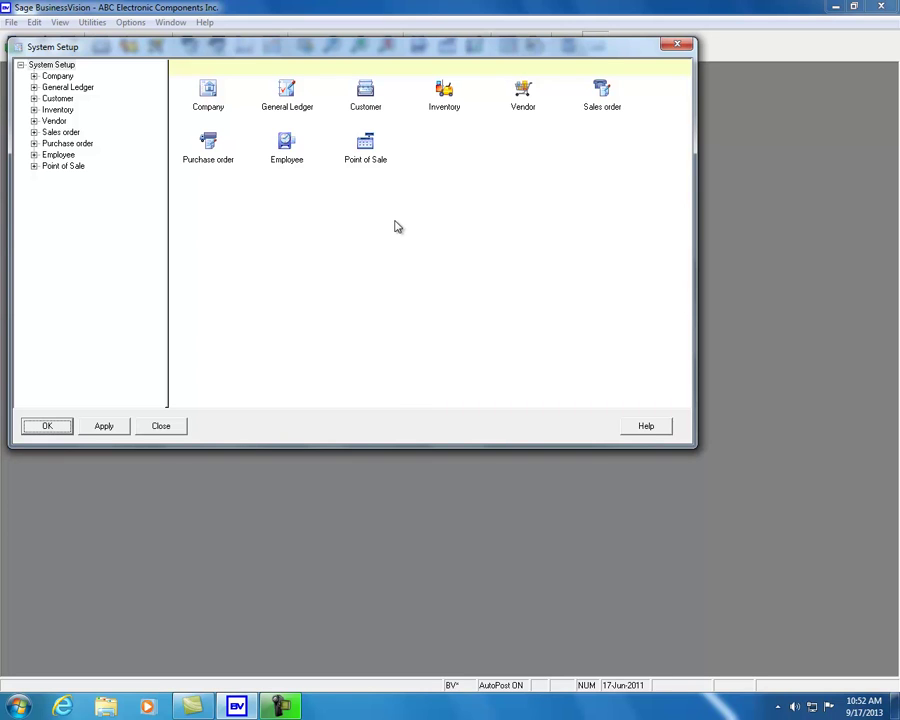
pyautogui.click(288, 112)
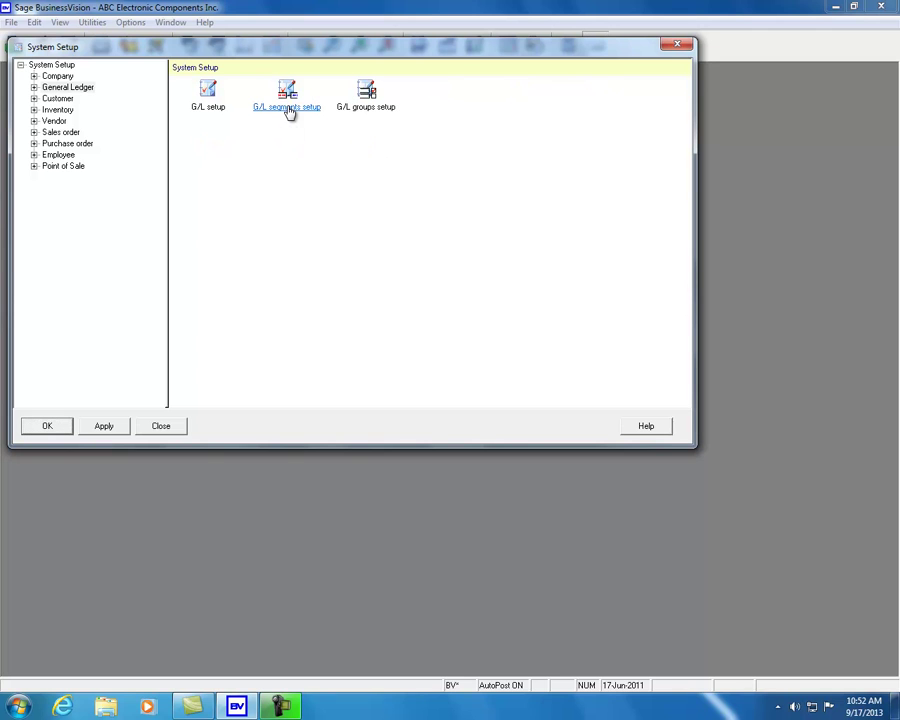
pyautogui.click(208, 110)
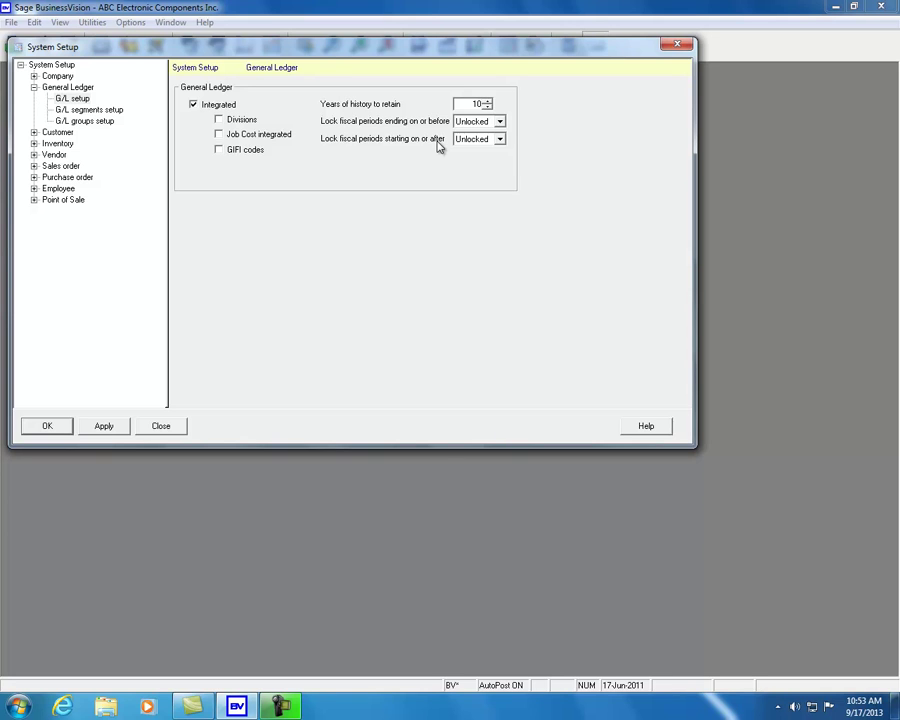
# - Set the lock for fiscal periods ending on or before to 31-Dec-10
pyautogui.click(503, 125)
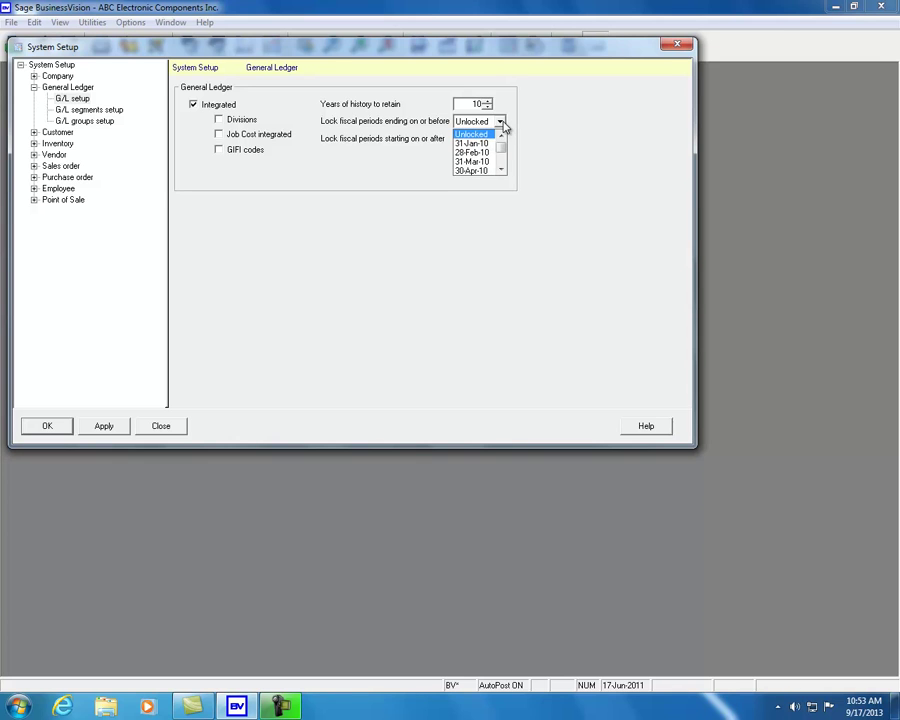
pyautogui.click(503, 170)
pyautogui.click(503, 170)
pyautogui.click(503, 170)
pyautogui.click(503, 170)
pyautogui.click(503, 170)
pyautogui.click(503, 170)
pyautogui.click(503, 170)
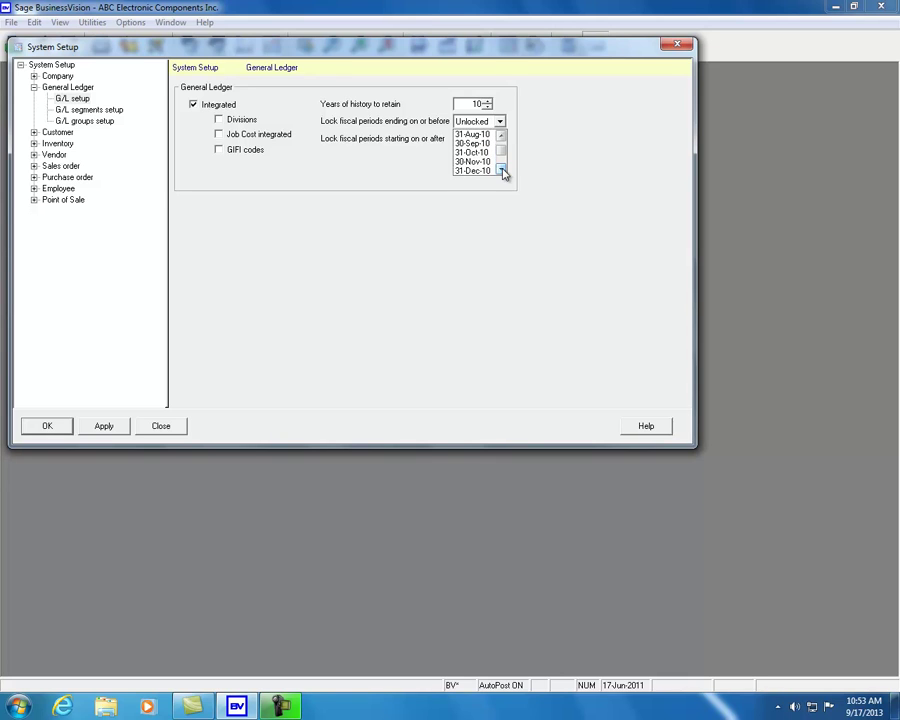
pyautogui.click(474, 170)
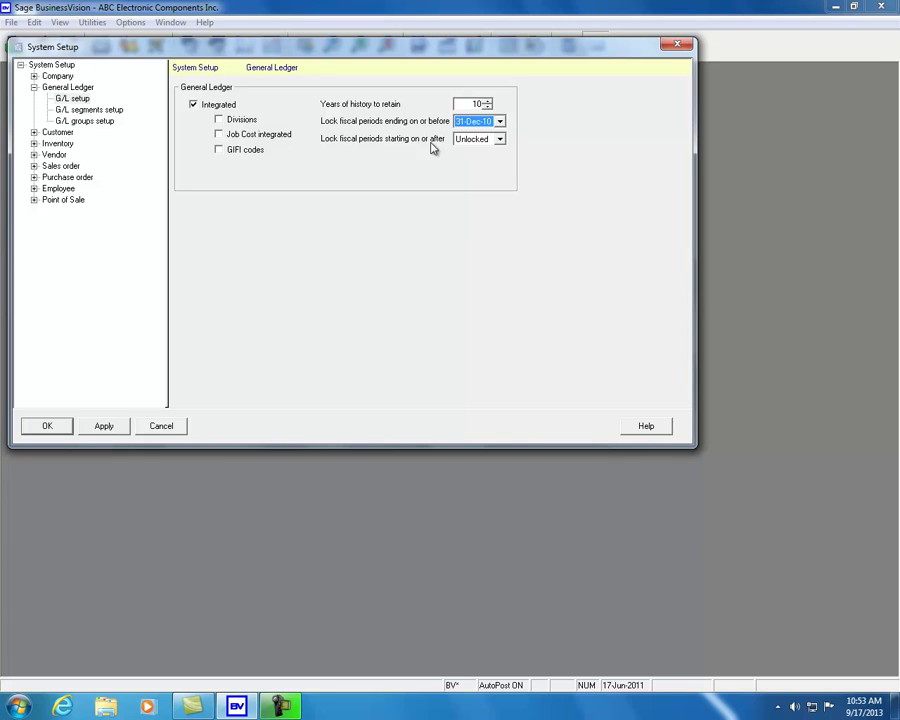
# - Set the lock for fiscal periods starting on or after to 01-Jan-12, then apply and confirm the system setup
pyautogui.click(499, 140)
pyautogui.moveTo(505, 172); pyautogui.dragTo(503, 174)
pyautogui.click(489, 171)
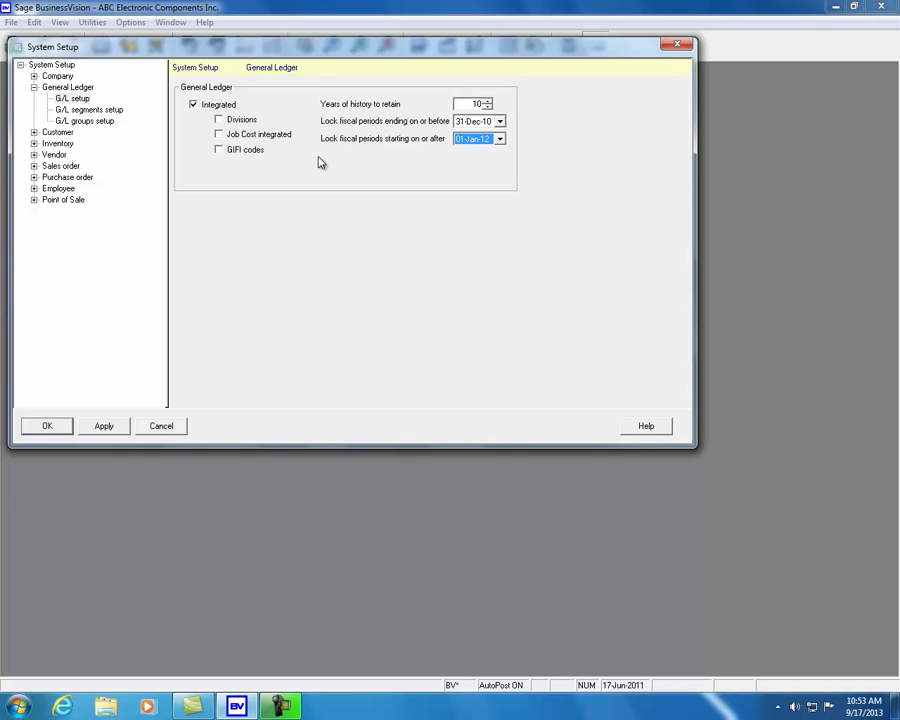
pyautogui.click(104, 427)
pyautogui.click(52, 427)
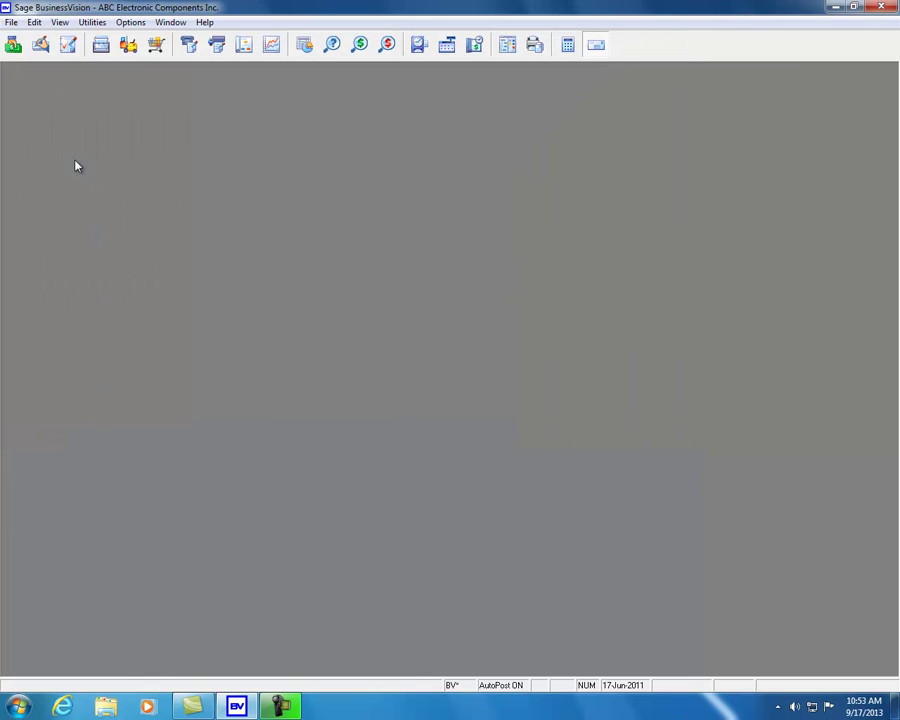
# - Examine the 2010, 2011 and 2012 fiscal periods in the balances of an enlarged General Ledger Account Details window, and close it
pyautogui.click(67, 50)
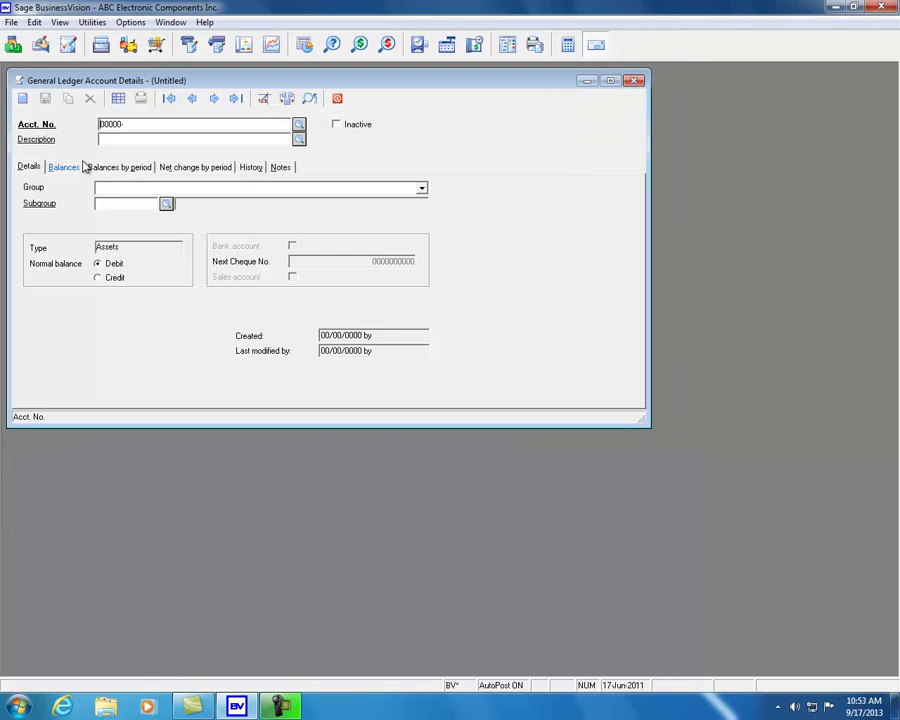
pyautogui.click(70, 168)
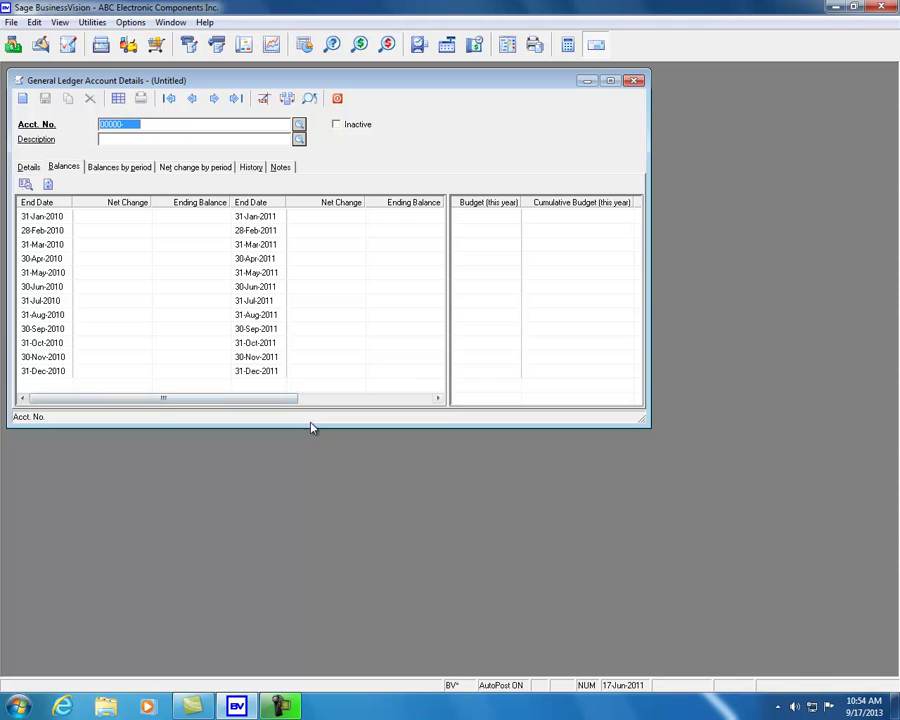
pyautogui.moveTo(311, 426); pyautogui.dragTo(313, 494)
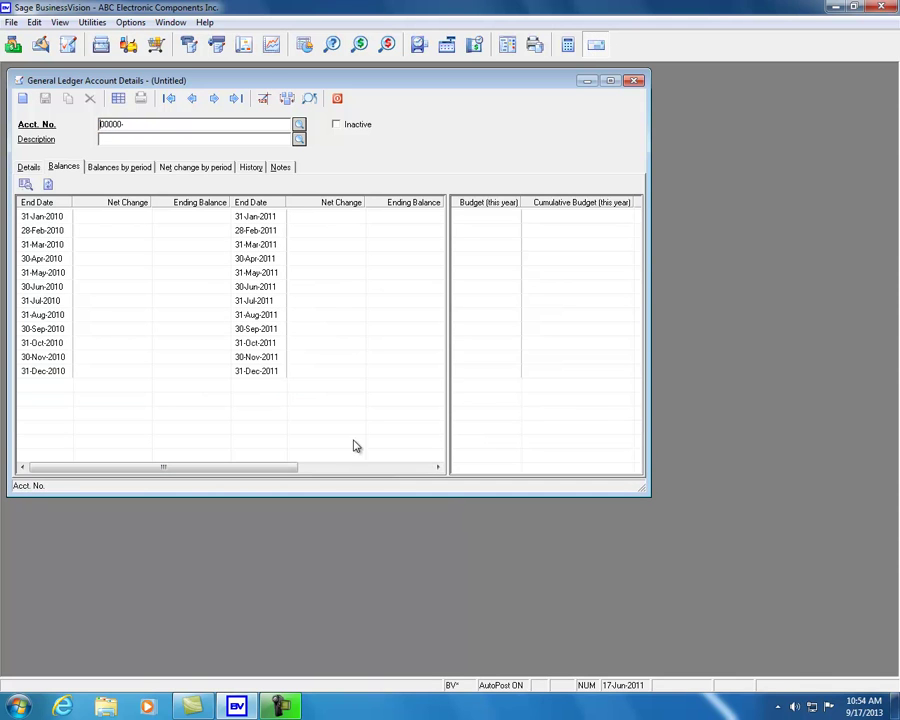
pyautogui.moveTo(647, 411); pyautogui.dragTo(808, 411)
pyautogui.click(66, 274)
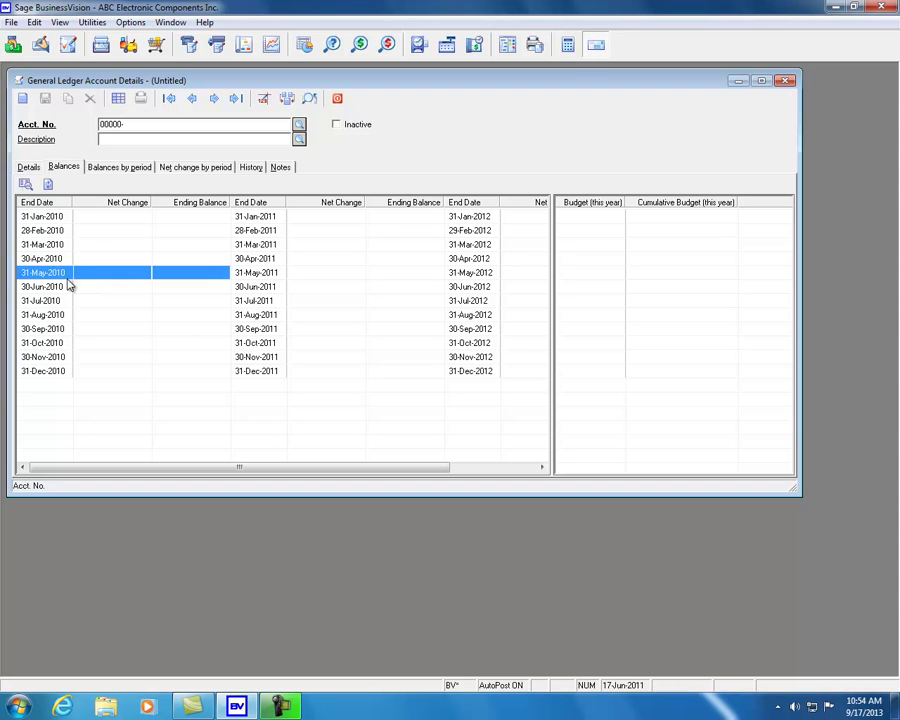
pyautogui.click(75, 219)
pyautogui.click(260, 219)
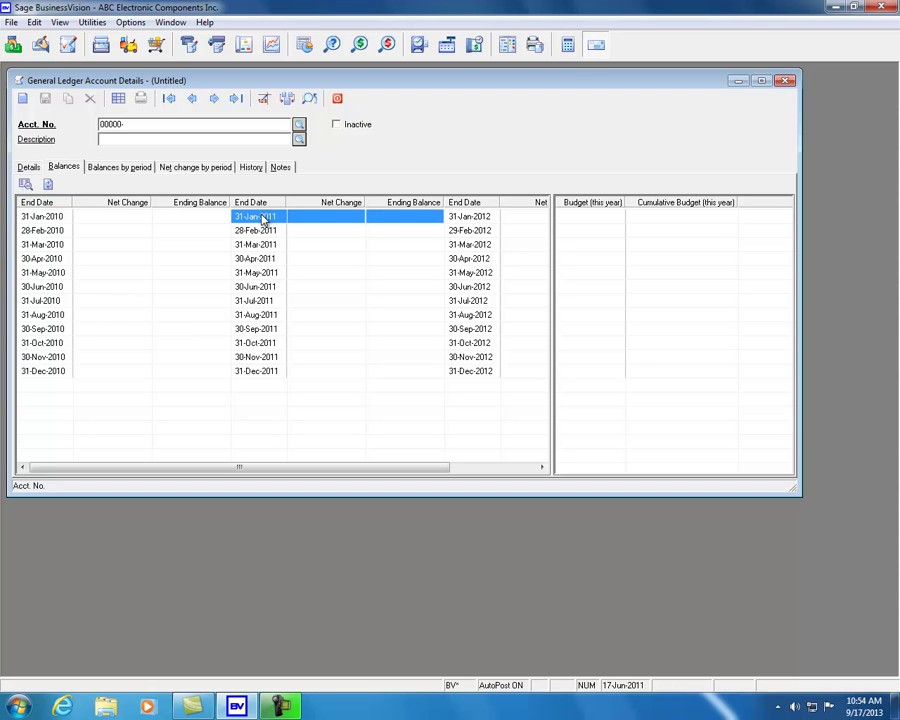
pyautogui.click(474, 218)
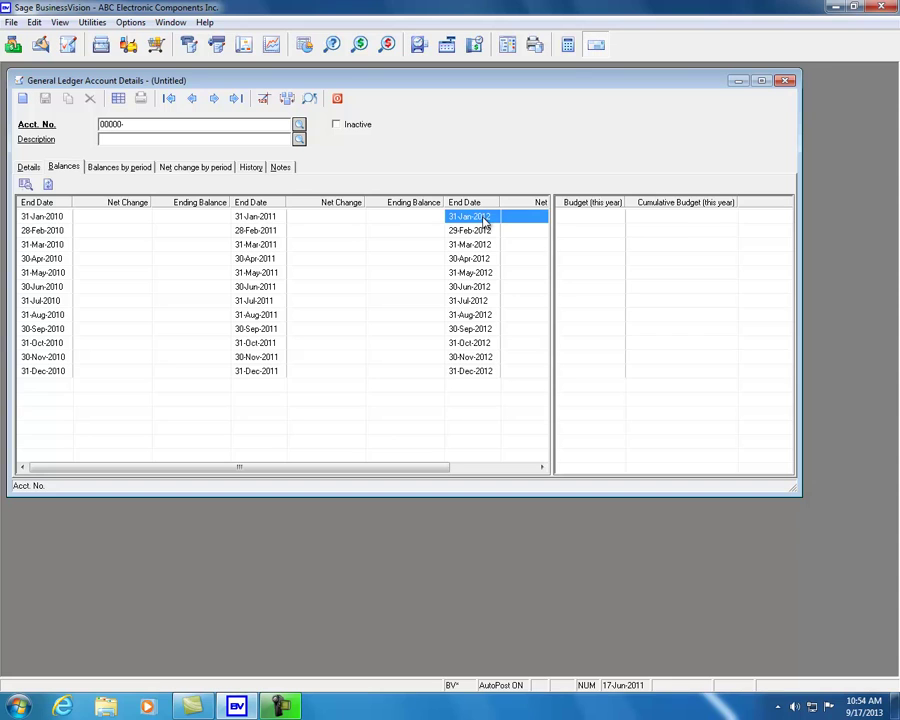
pyautogui.click(338, 100)
# - Enter a 100.00 accounts receivable invoice for Ace Electronics and try to post it with the date 06/06/10
pyautogui.click(13, 44)
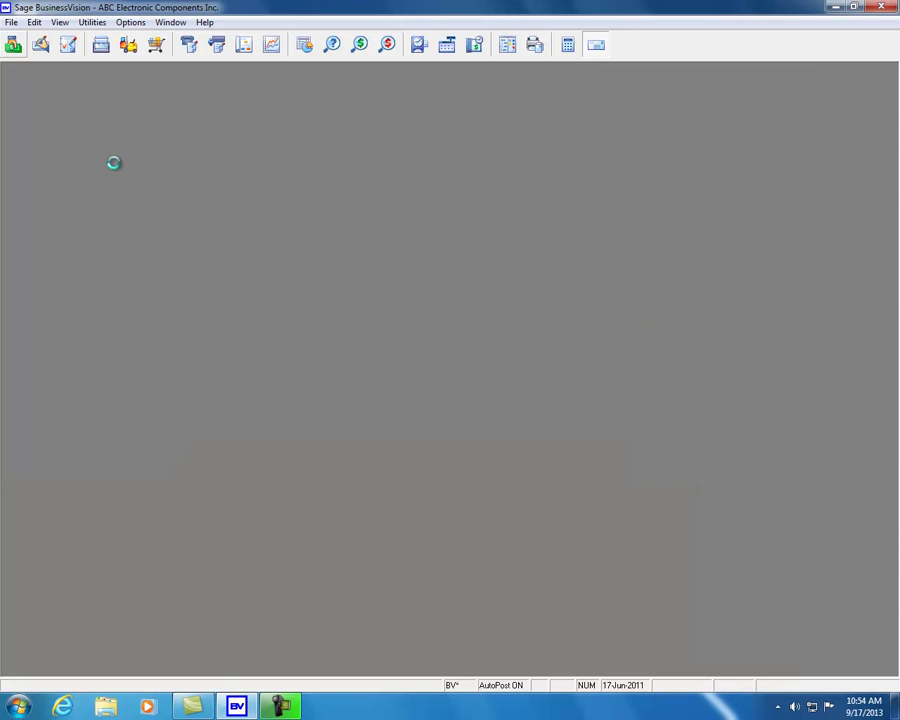
pyautogui.click(189, 95)
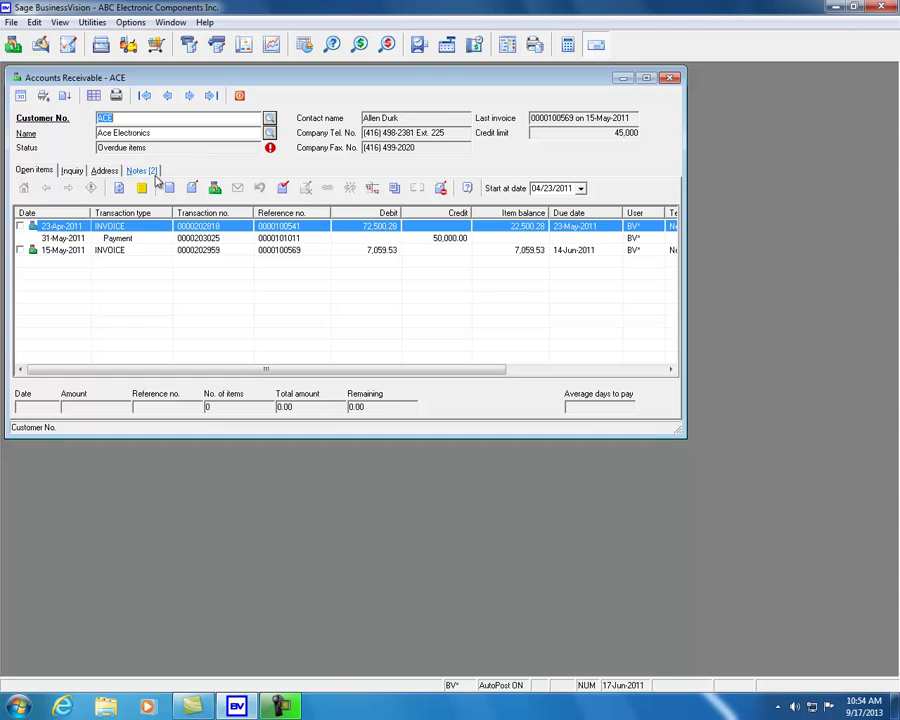
pyautogui.click(118, 187)
pyautogui.click(152, 284)
pyautogui.write('06/06/1')
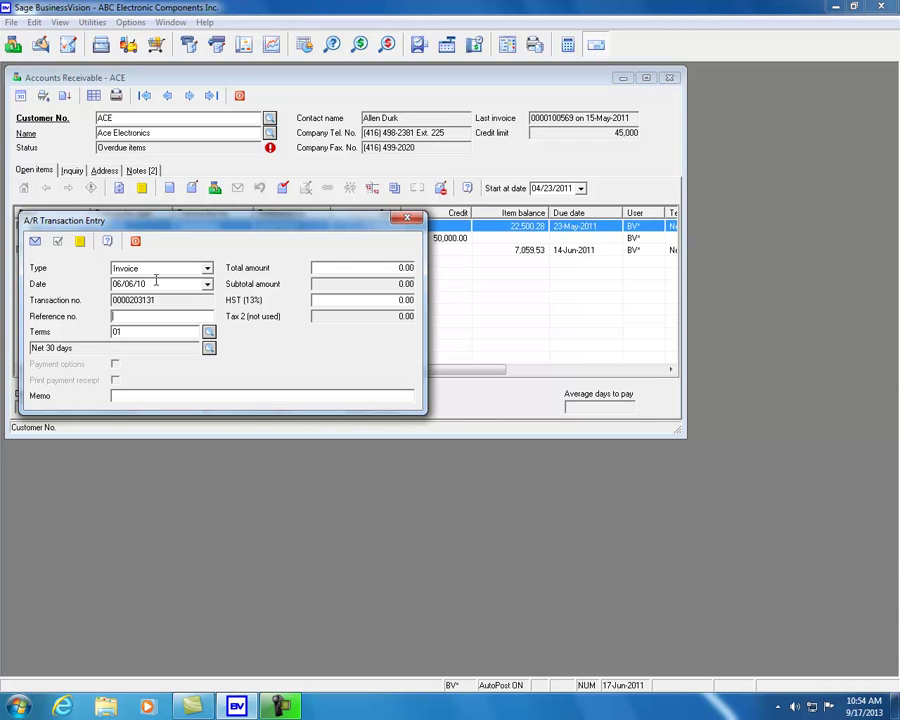
pyautogui.write('00')
pyautogui.click(36, 241)
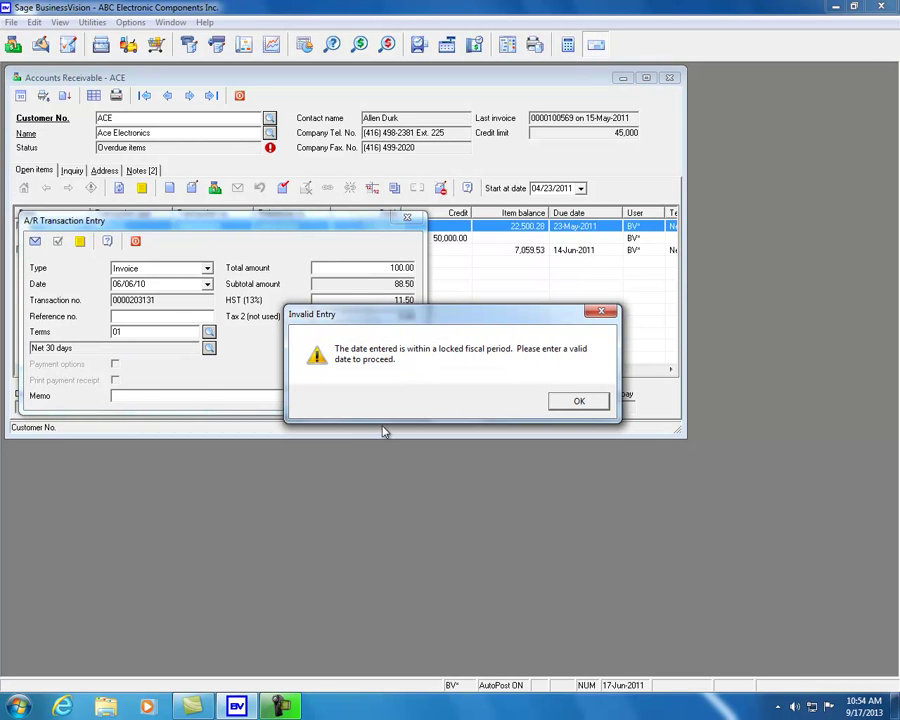
pyautogui.click(577, 403)
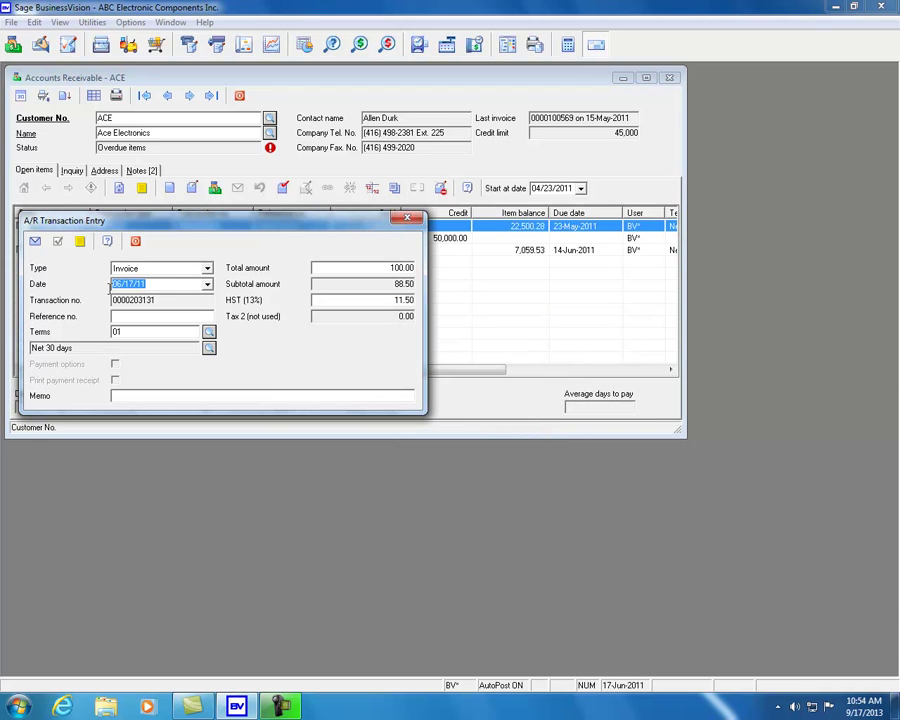
# - Try to post the 100.00 invoice with the date 06/17/12
pyautogui.click(171, 285)
pyautogui.click(35, 241)
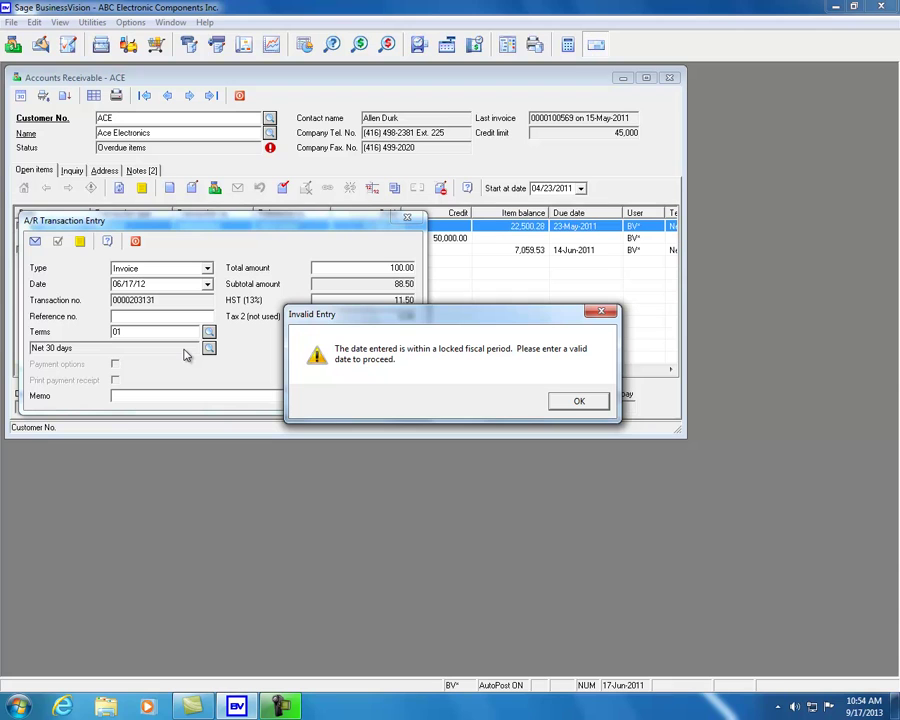
pyautogui.click(570, 401)
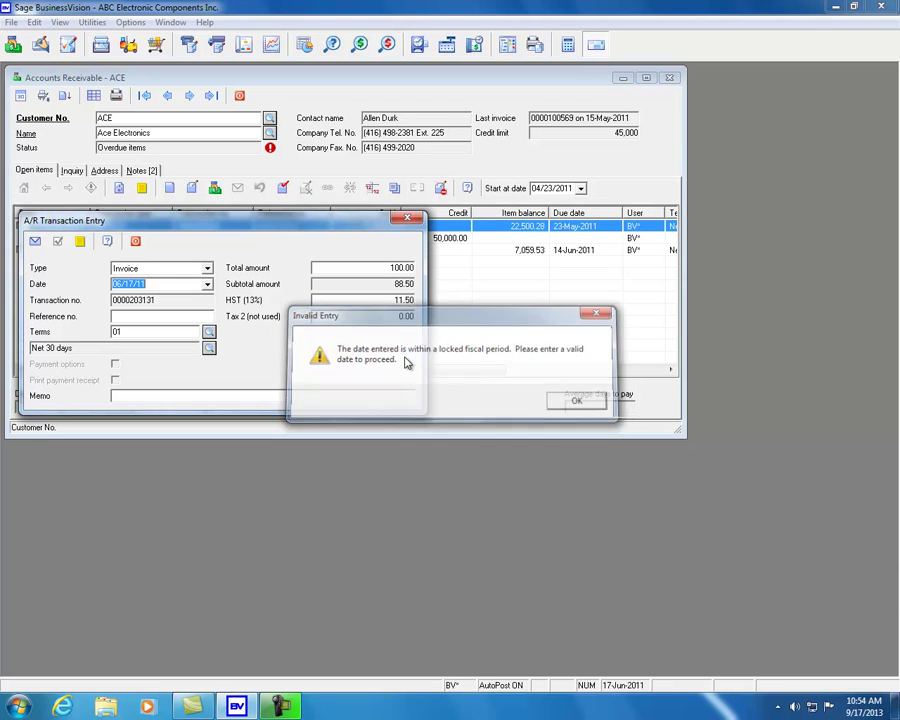
# - Post the 100.00 invoice with the date 06/17/11 and close Accounts Receivable
pyautogui.click(36, 242)
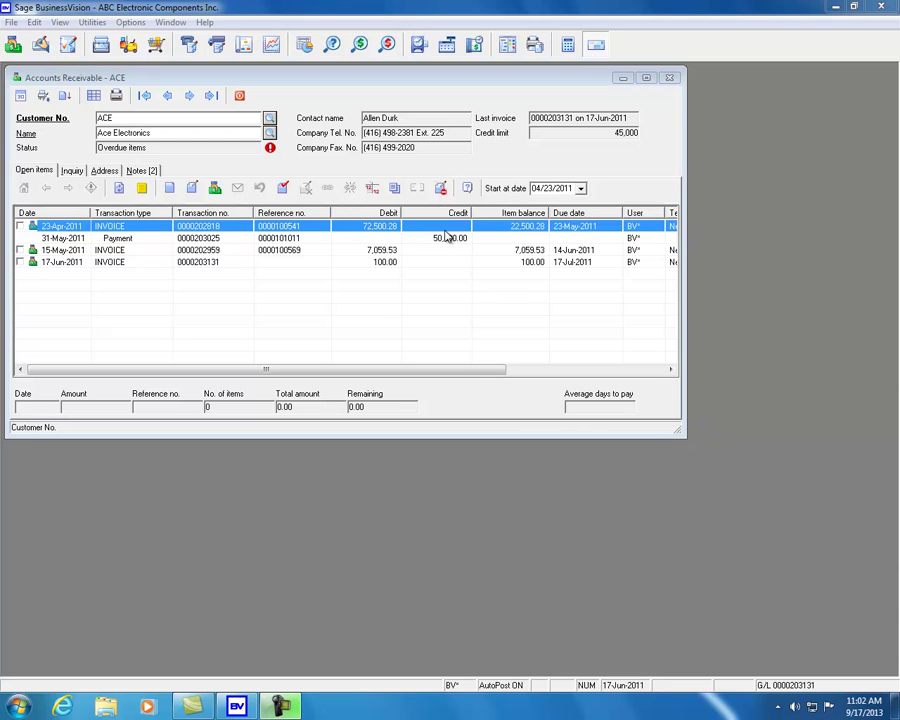
pyautogui.click(240, 97)
pyautogui.click(240, 97)
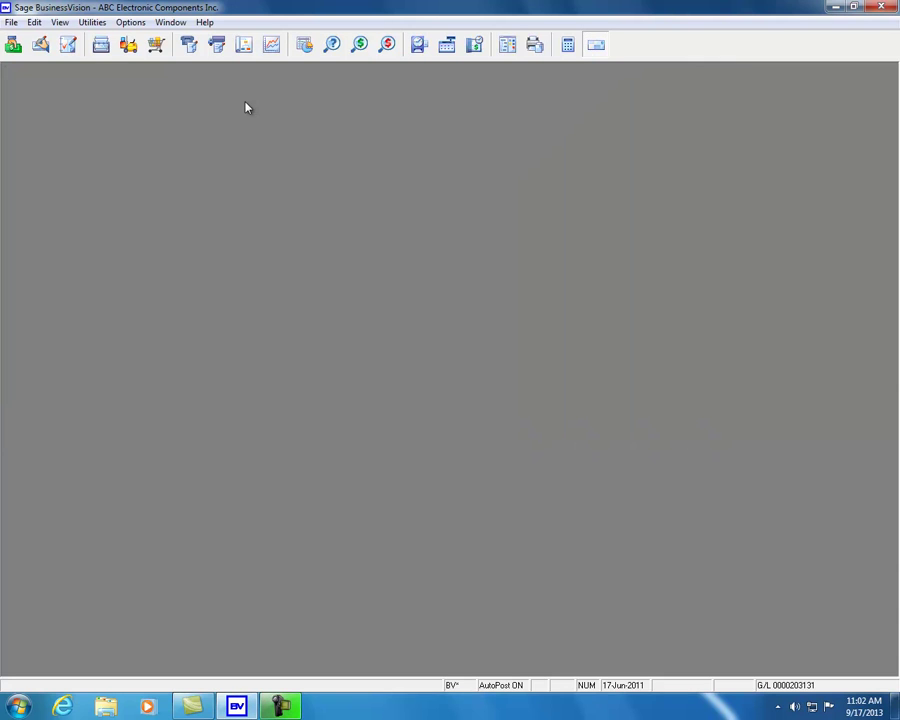
# - Clear the default salesperson for new orders in the user details of BUSINESS, then save and close them
pyautogui.click(92, 22)
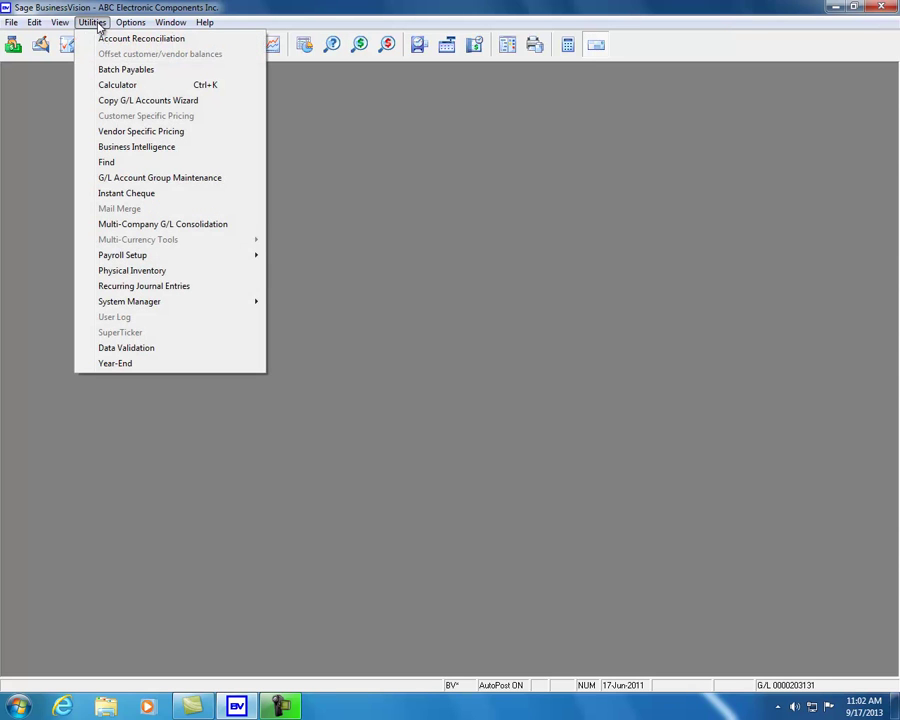
pyautogui.moveTo(139, 306)
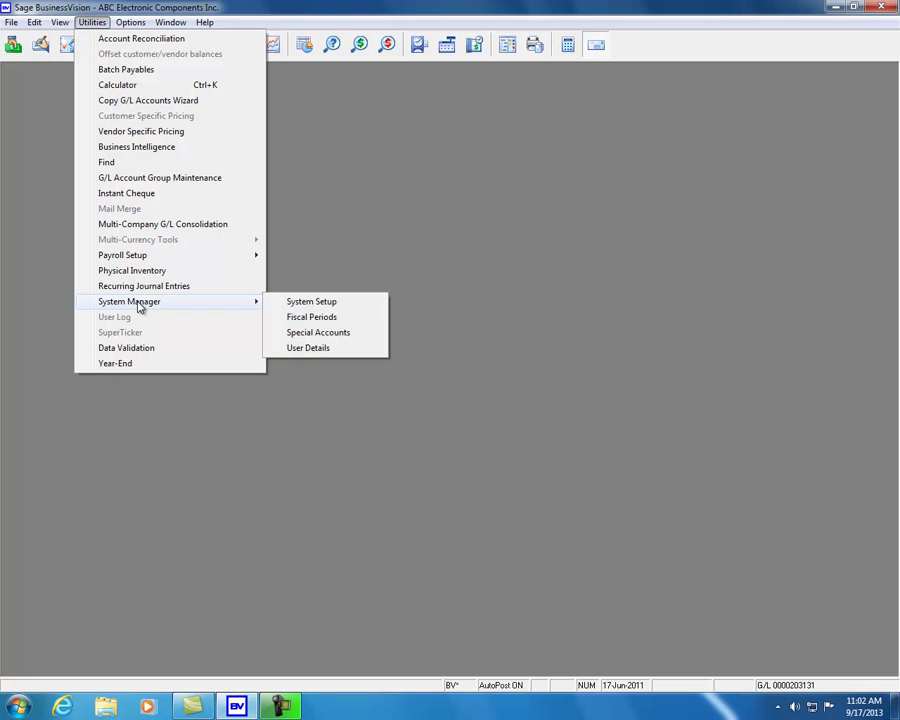
pyautogui.click(319, 350)
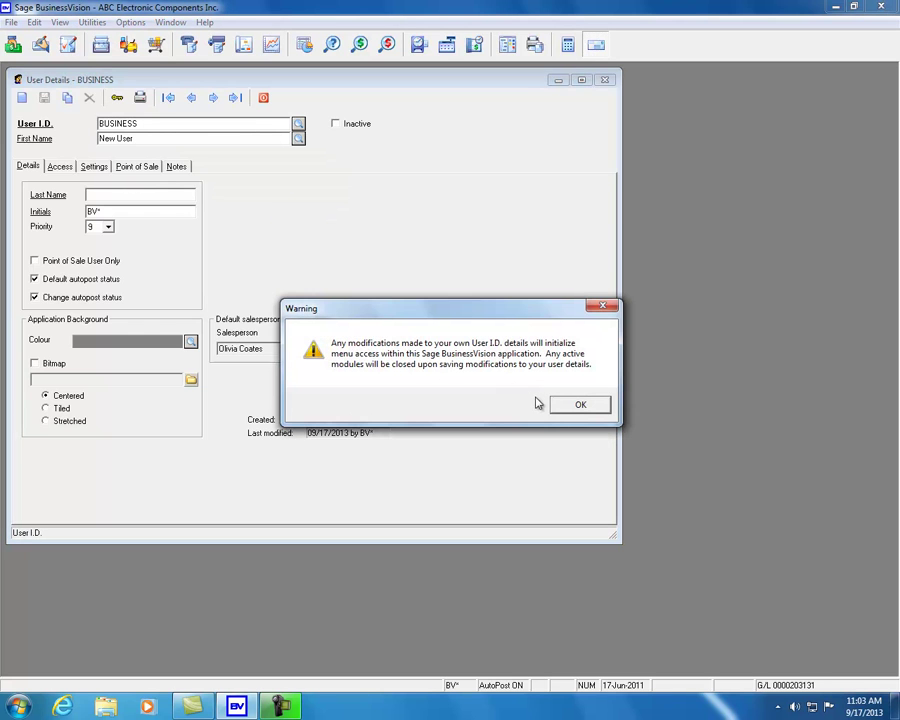
pyautogui.click(561, 408)
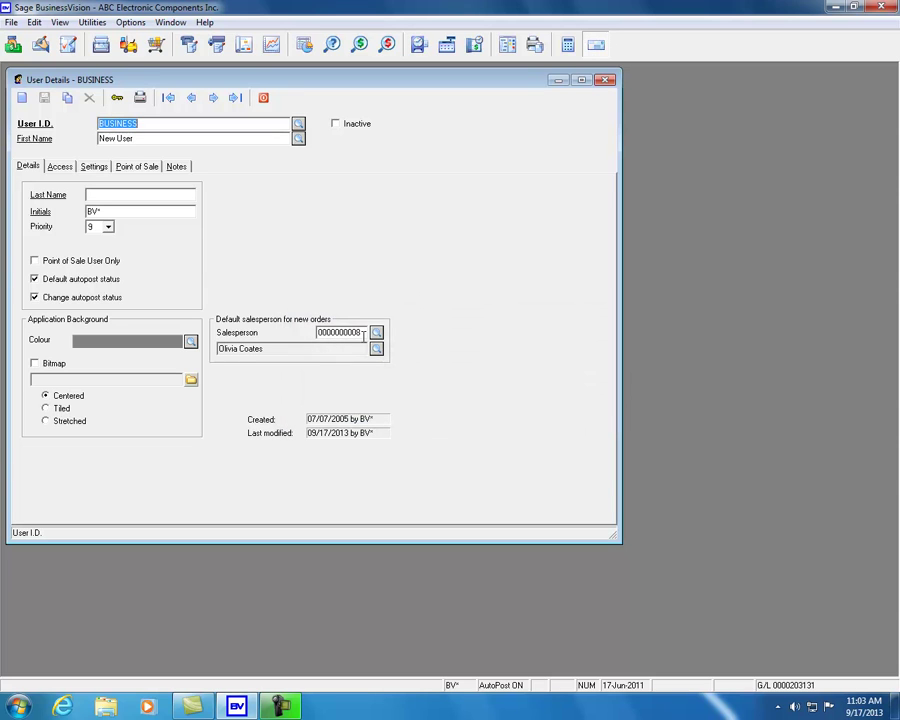
pyautogui.click(365, 333)
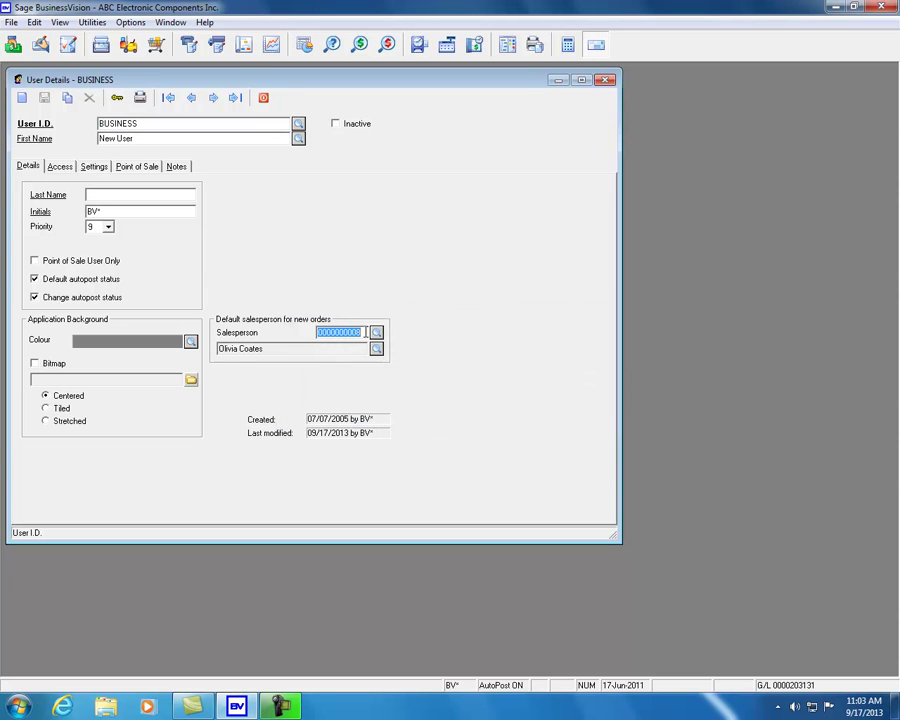
pyautogui.press('Delete')
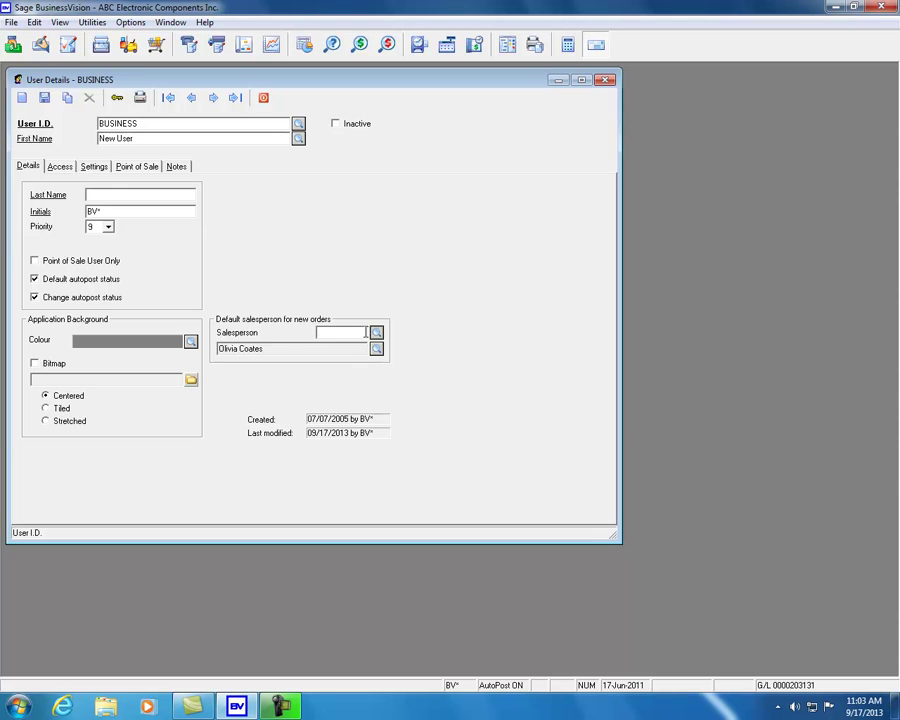
pyautogui.click(46, 99)
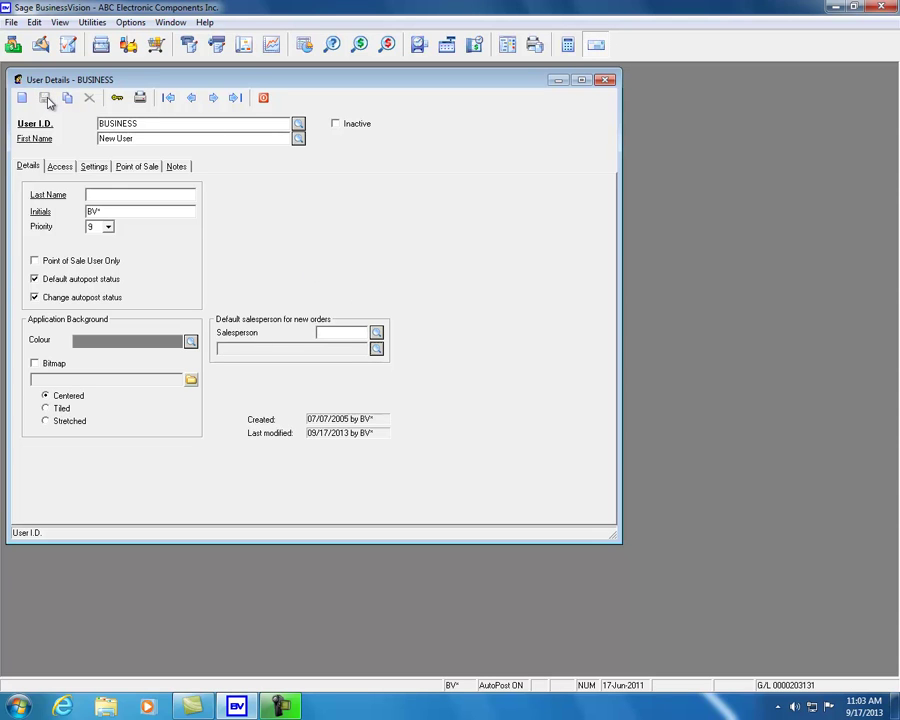
pyautogui.click(263, 97)
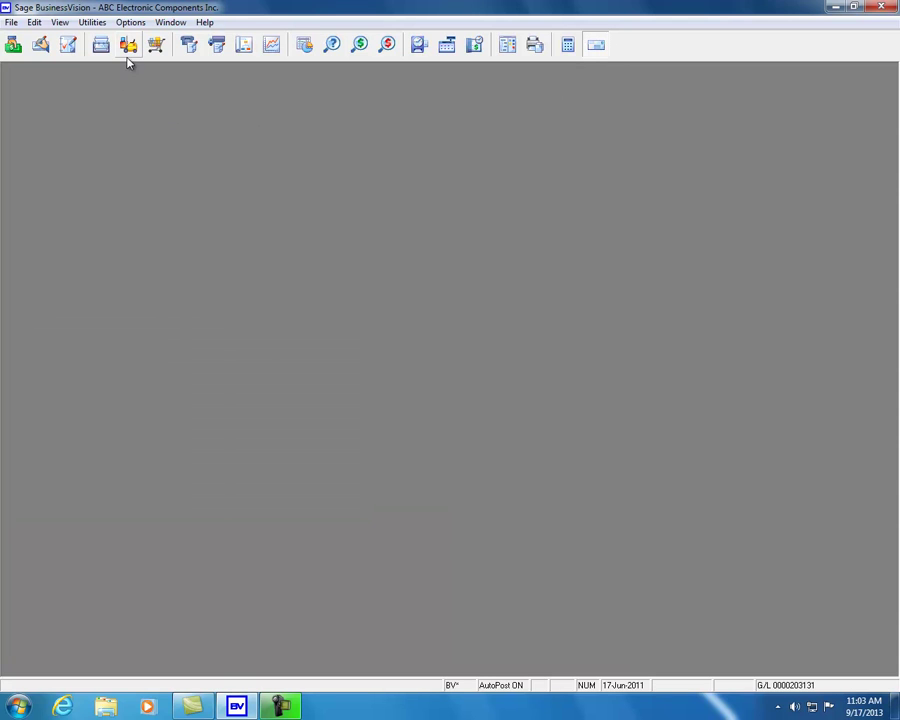
# - Open the last customer record, check the salesperson in its taxes and shipping details, and close it
pyautogui.click(69, 40)
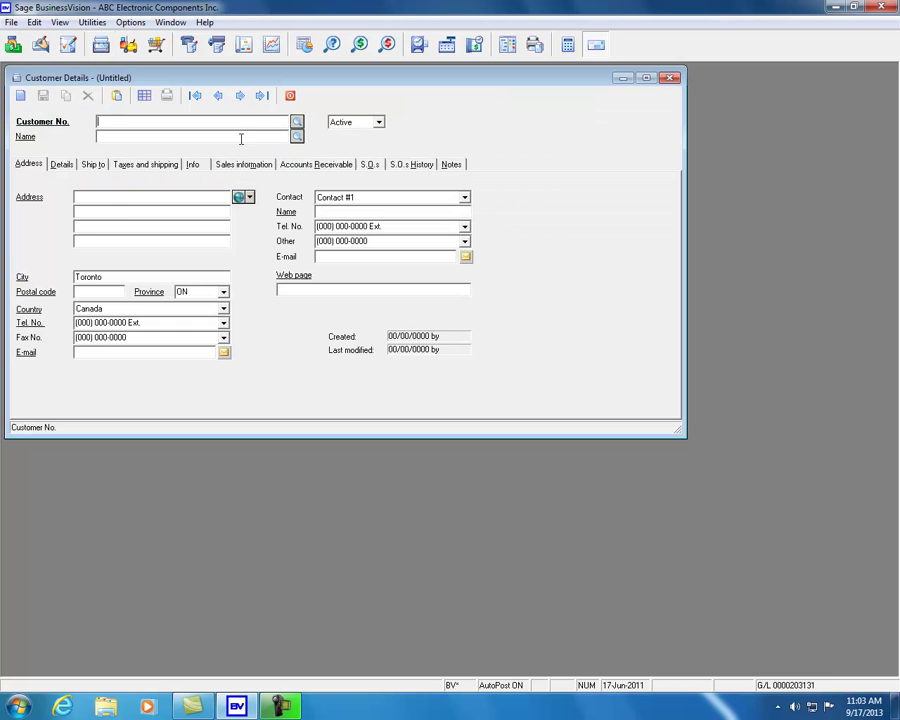
pyautogui.click(263, 96)
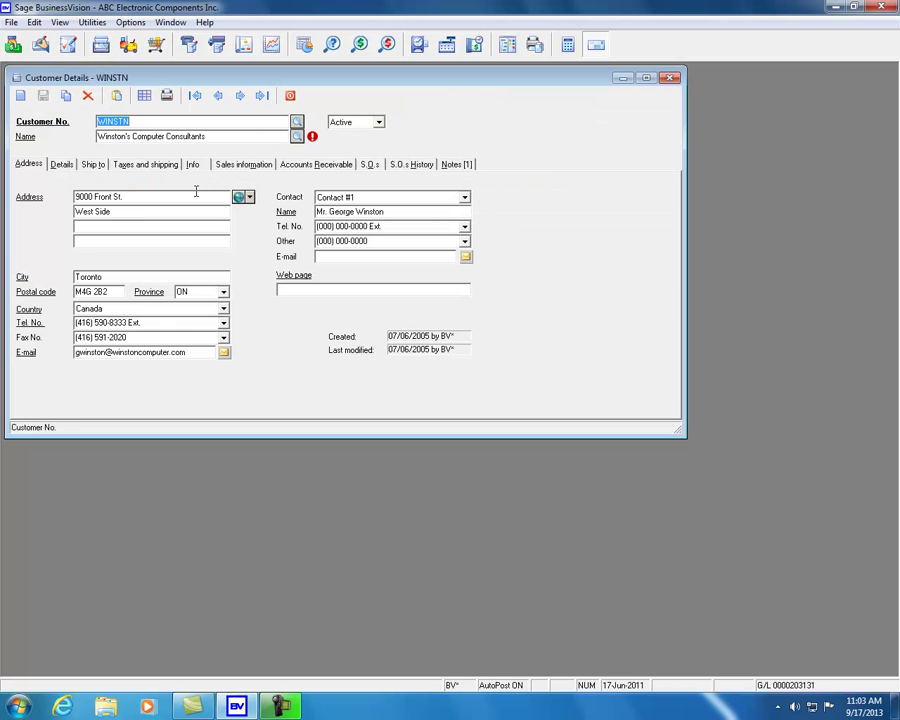
pyautogui.click(136, 166)
pyautogui.click(174, 236)
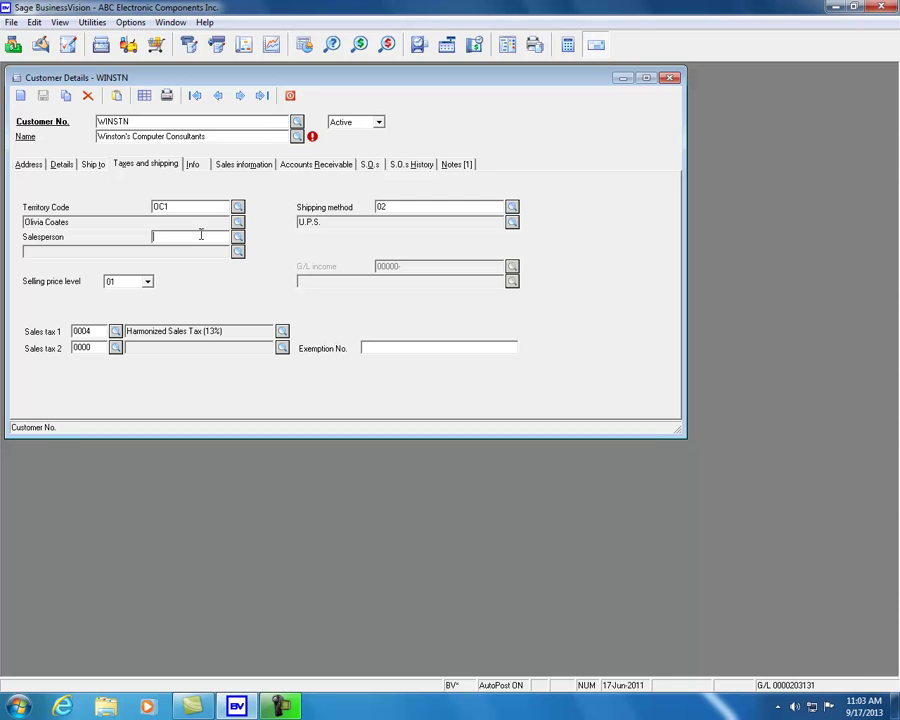
pyautogui.click(290, 95)
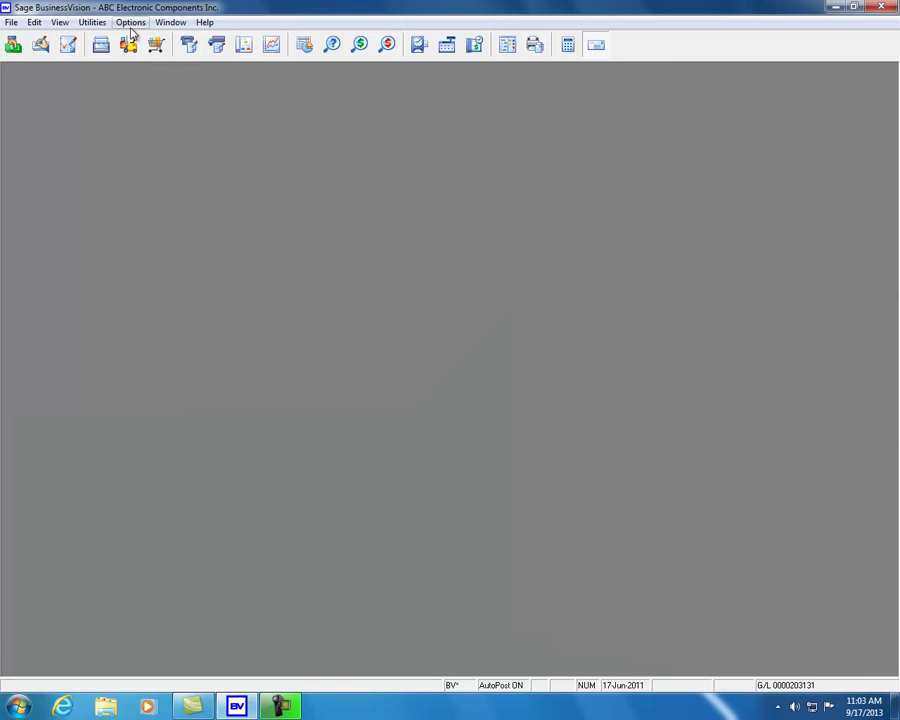
# - Enable the prompt for salesperson in the sales order setup of System Setup and apply the change
pyautogui.click(92, 24)
pyautogui.moveTo(157, 303)
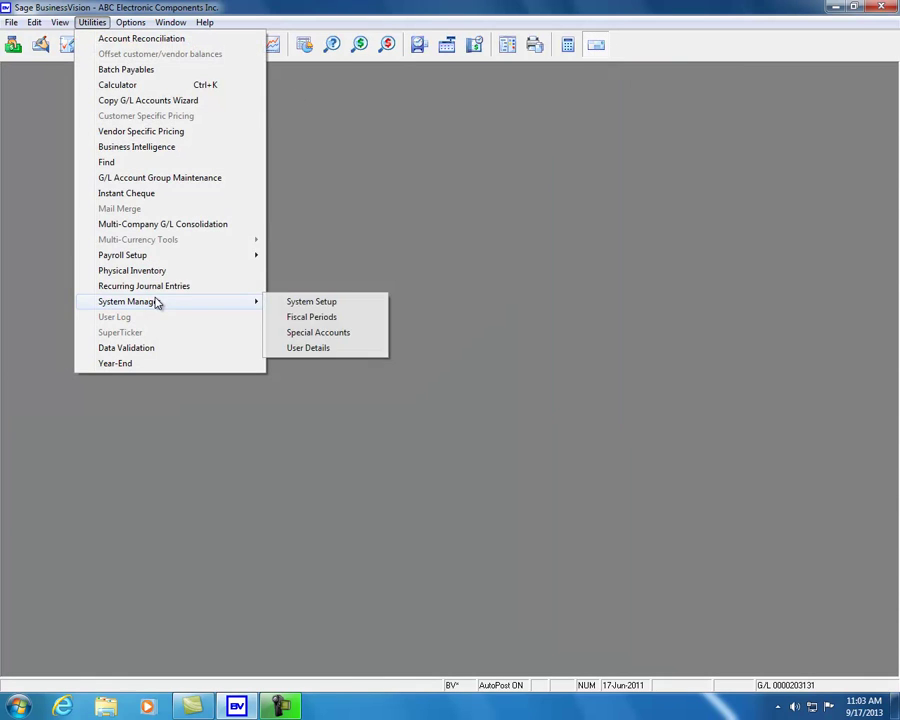
pyautogui.click(283, 303)
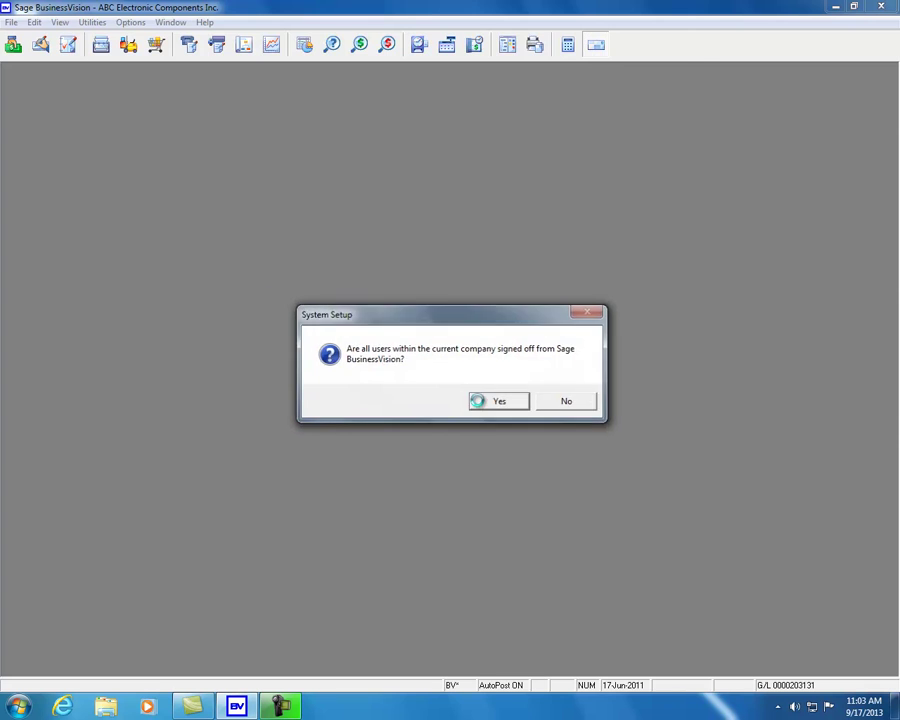
pyautogui.click(477, 401)
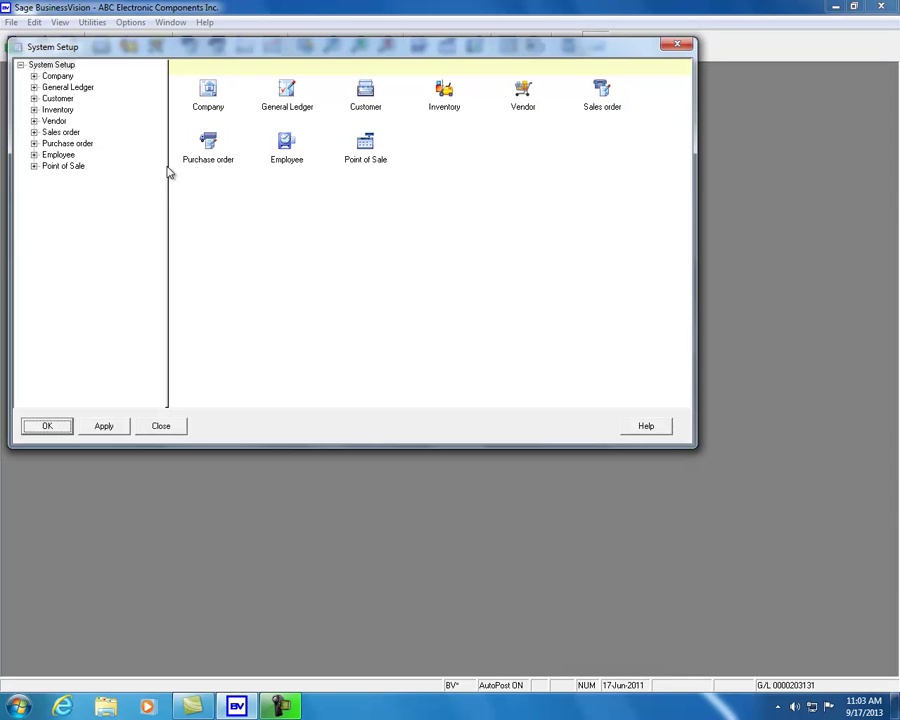
pyautogui.click(34, 132)
pyautogui.click(85, 144)
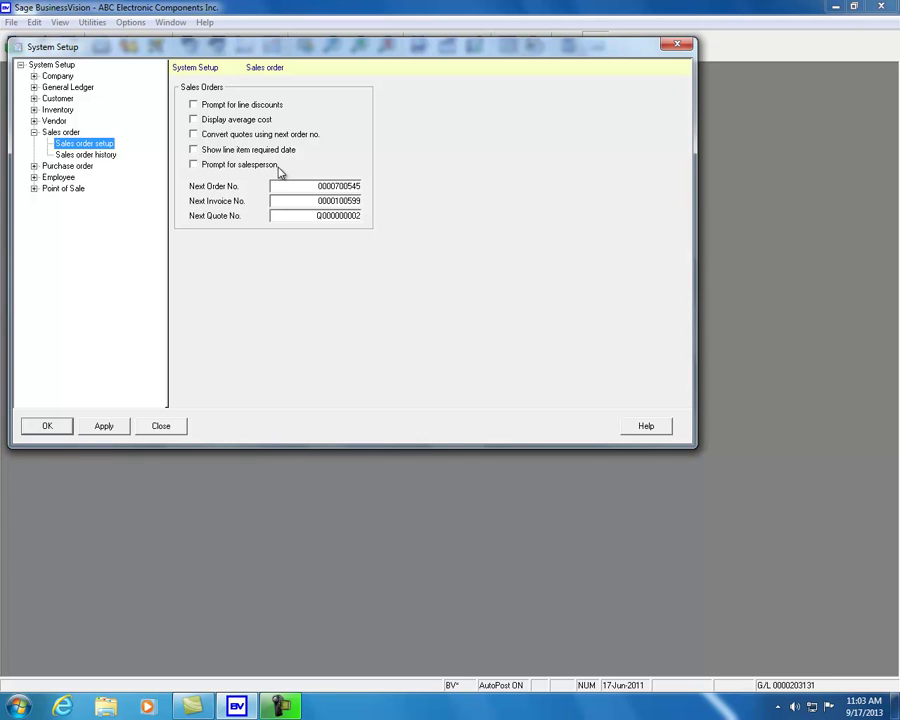
pyautogui.click(208, 170)
pyautogui.click(112, 426)
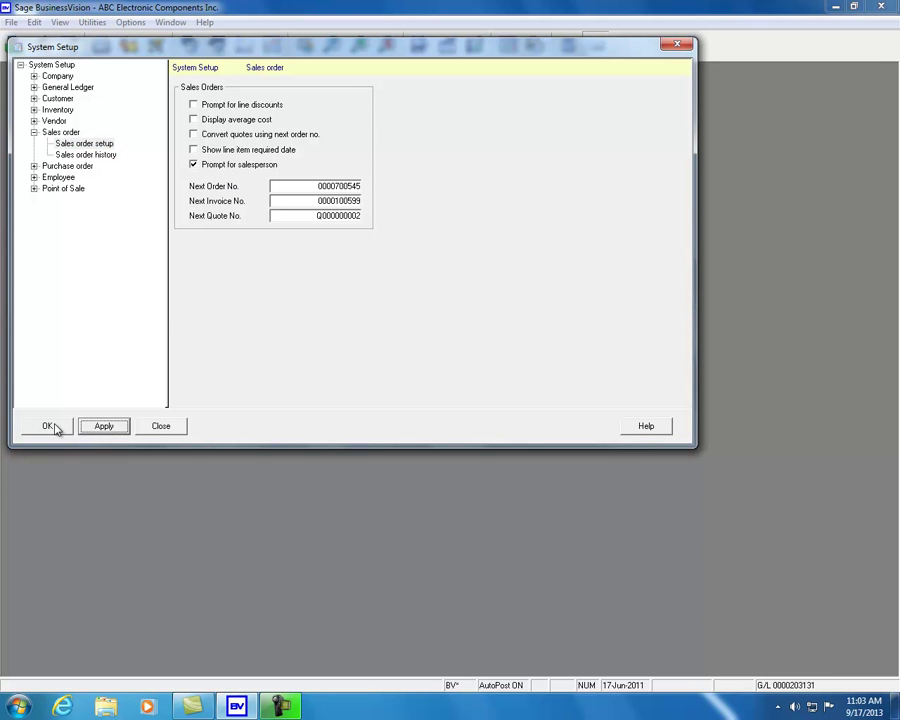
pyautogui.click(48, 427)
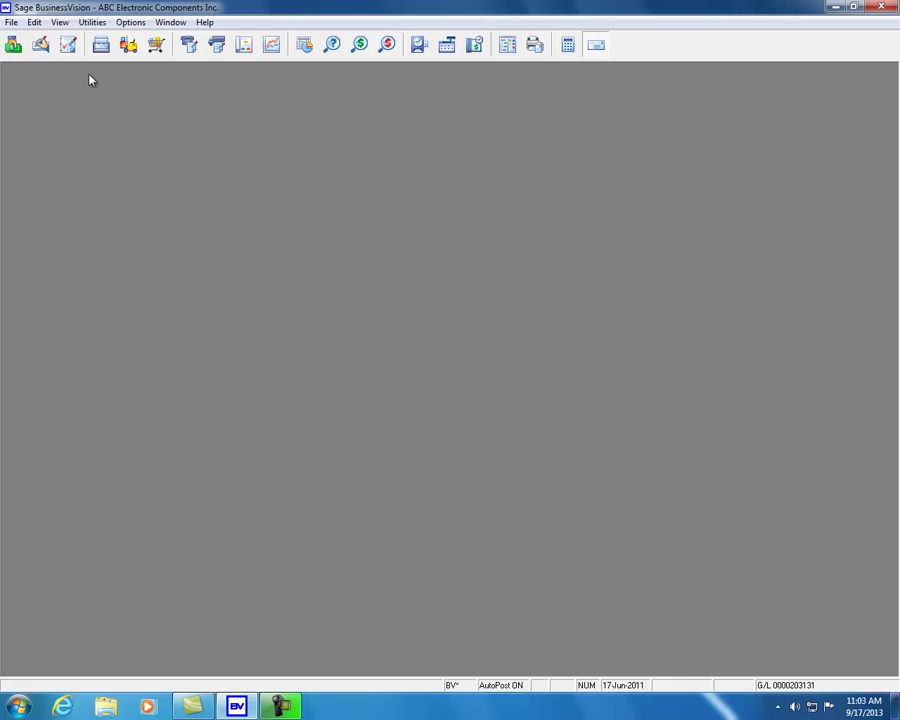
# - Start a new sales order for Winston's Computer Consultants and check the salesperson in its ship-to taxes and shipping details
pyautogui.click(188, 44)
pyautogui.click(216, 138)
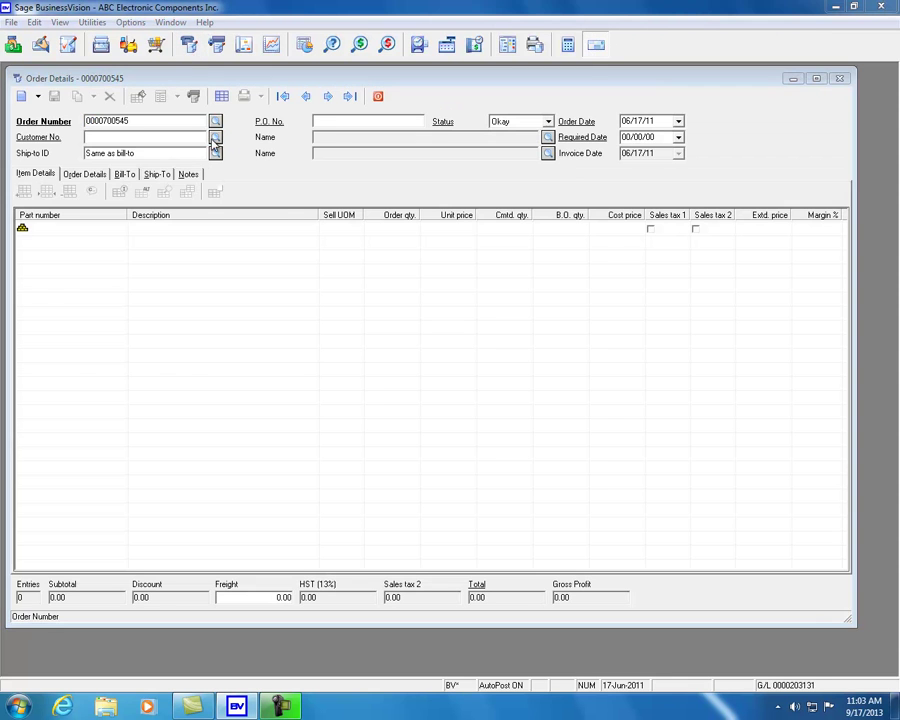
pyautogui.click(101, 158)
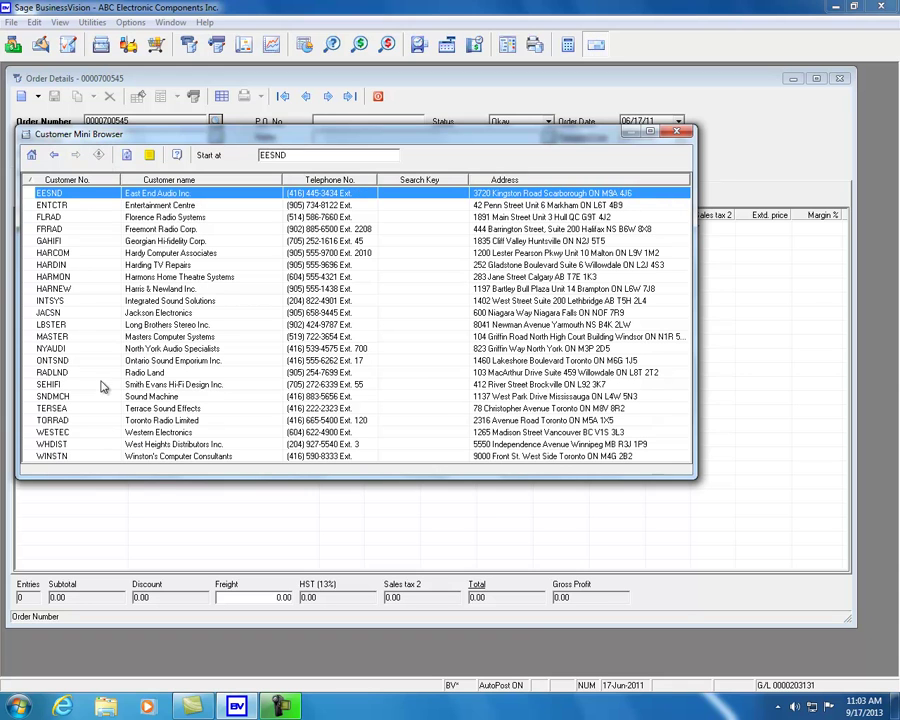
pyautogui.click(157, 458)
pyautogui.doubleClick(157, 458)
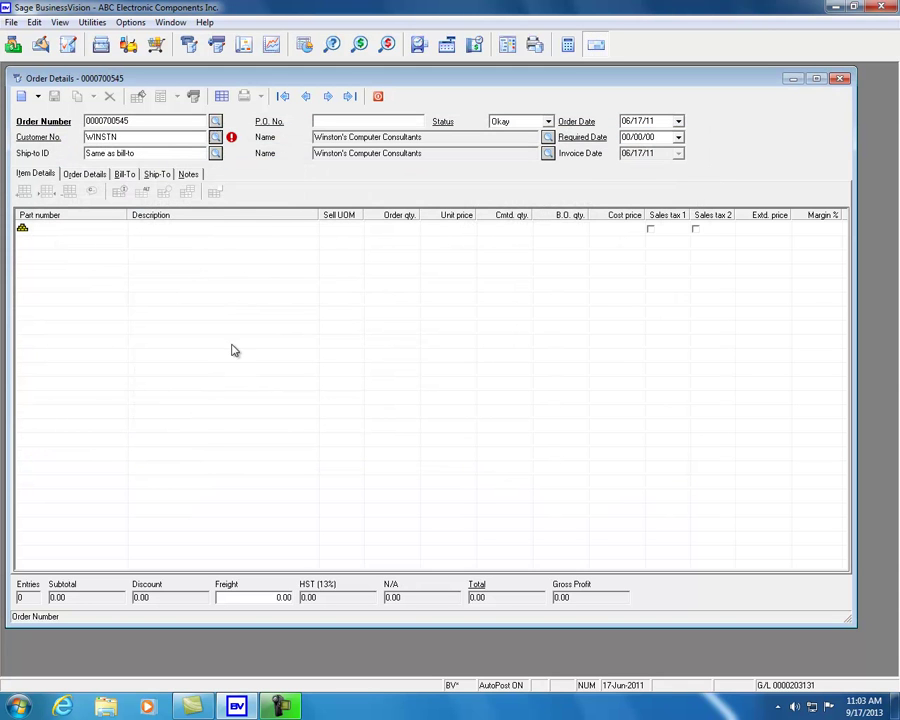
pyautogui.click(156, 176)
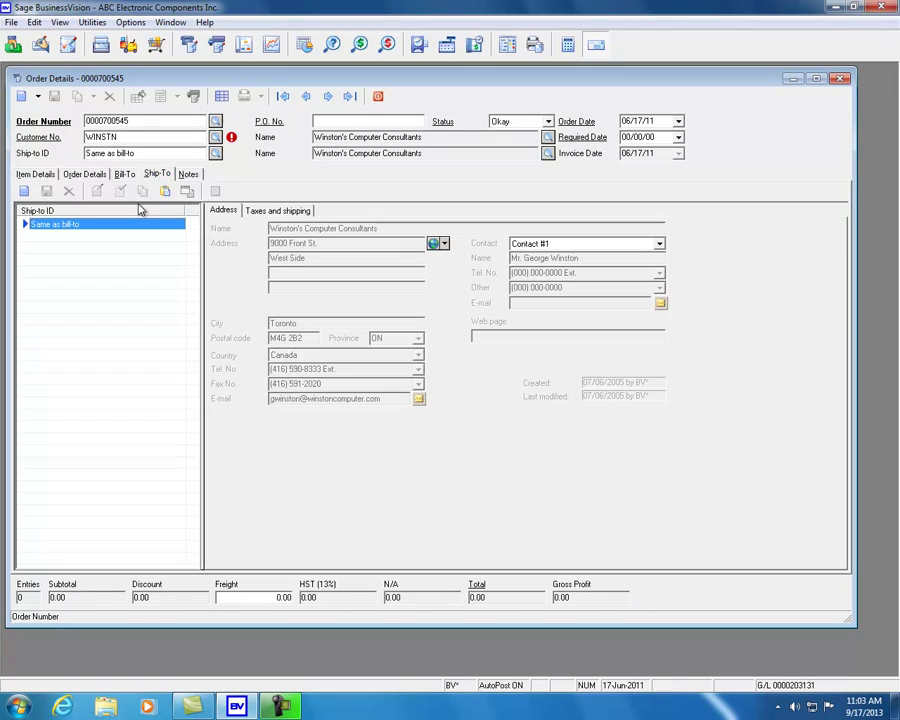
pyautogui.click(279, 212)
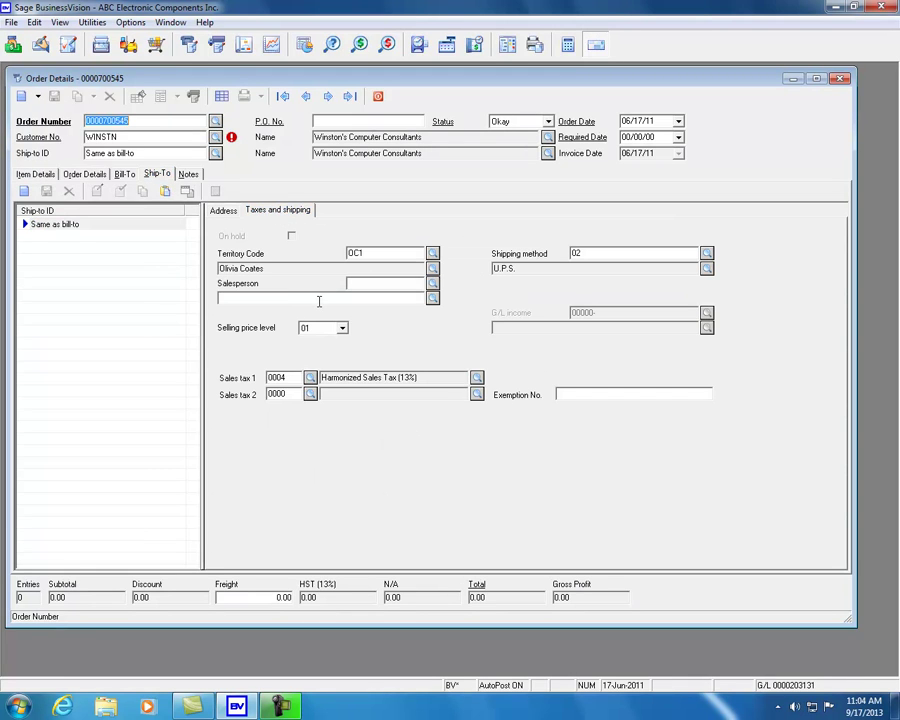
# - Add one CD-204 Compact Disk Player with Autoskip to the order and try to save it without a salesperson
pyautogui.click(40, 176)
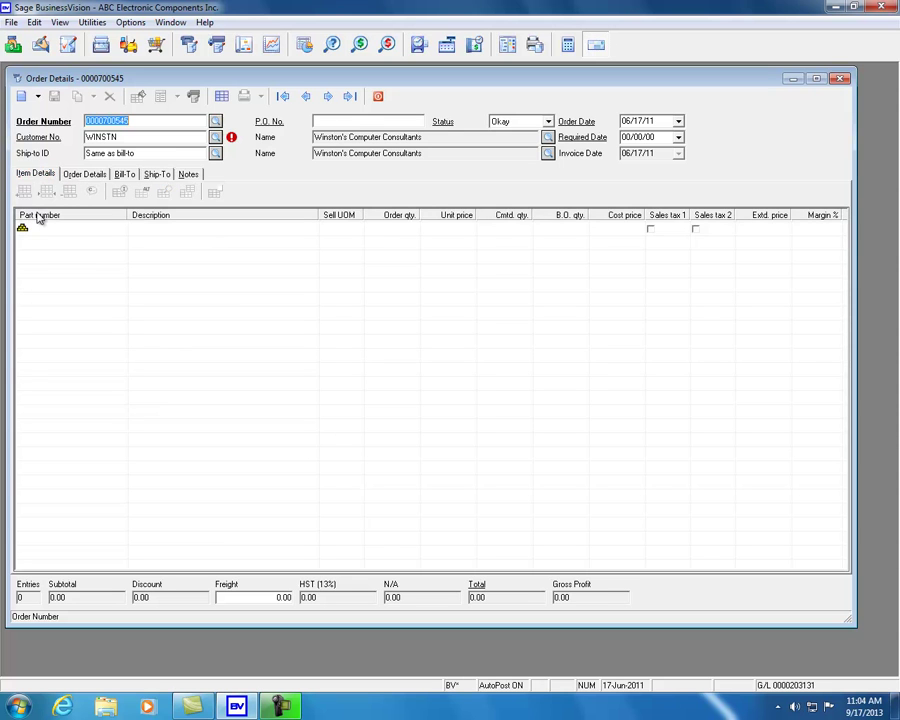
pyautogui.click(116, 230)
pyautogui.click(119, 230)
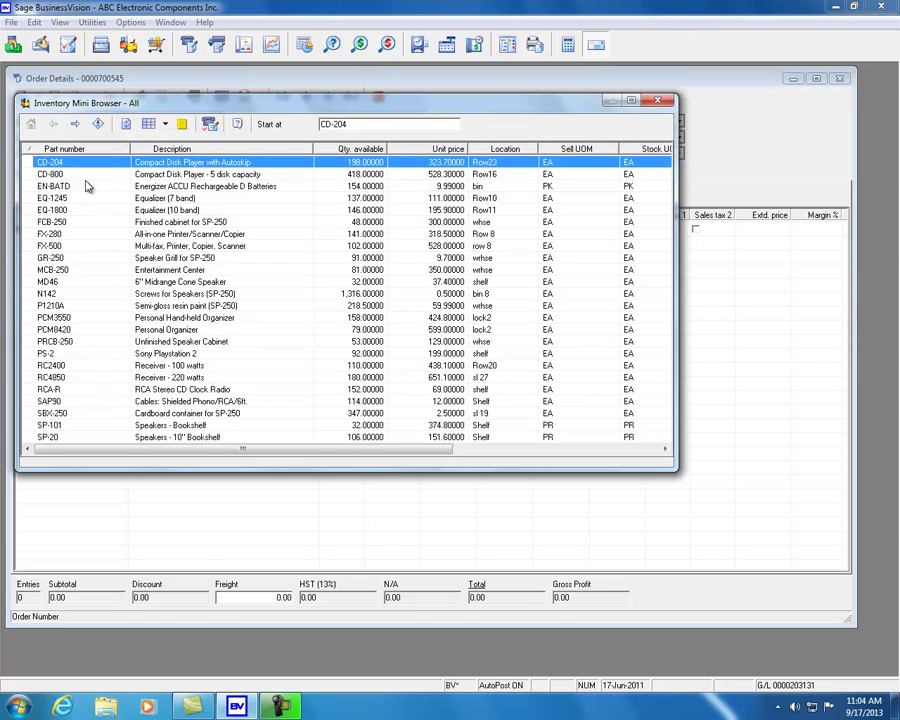
pyautogui.doubleClick(60, 120)
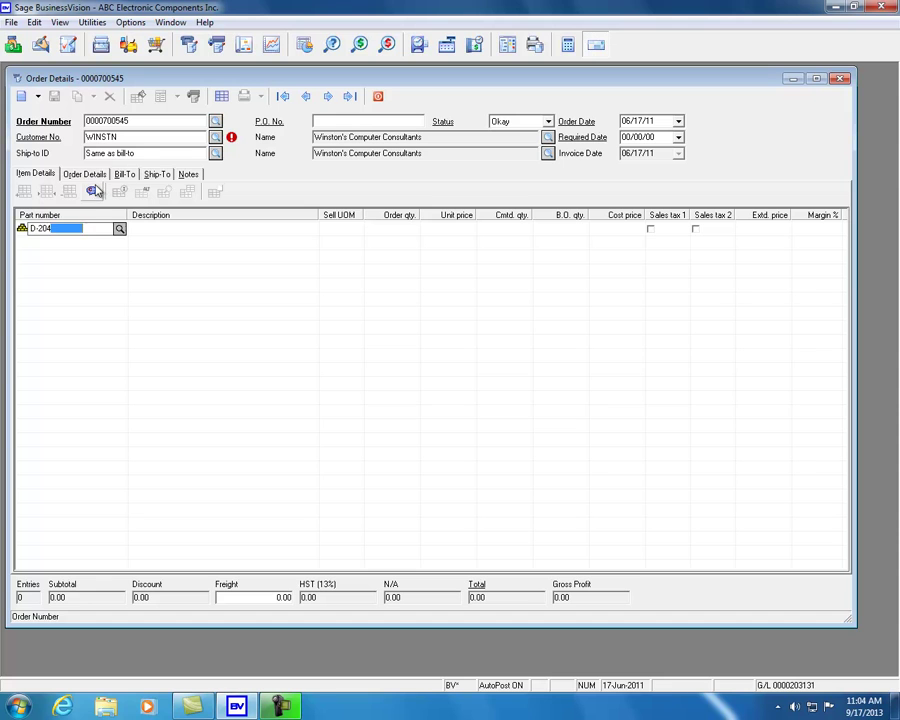
pyautogui.press('Tab')
pyautogui.press('Tab')
pyautogui.write('1')
pyautogui.press('Tab')
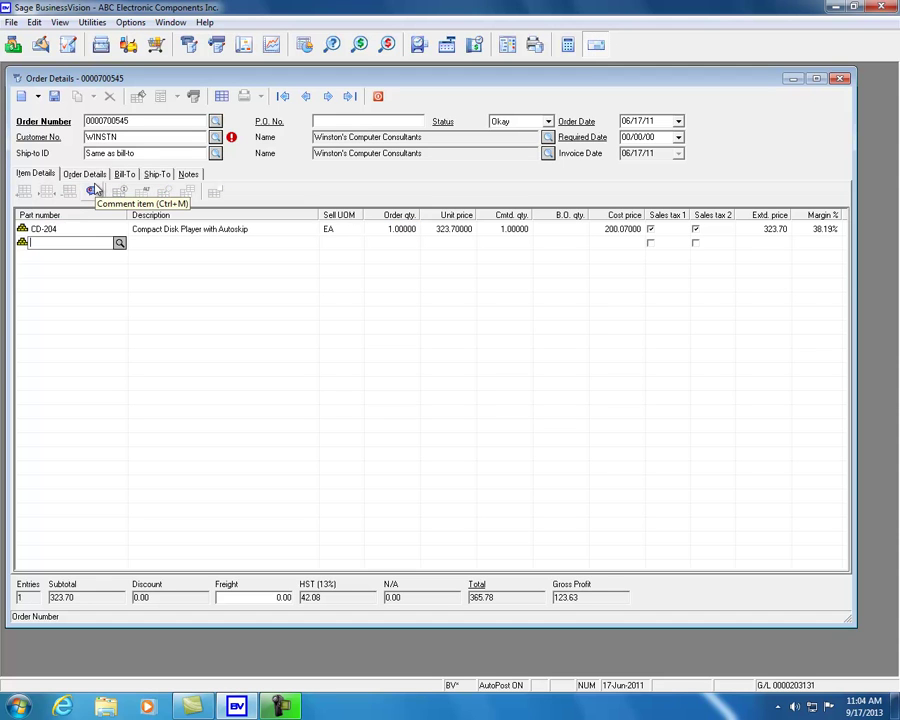
pyautogui.click(54, 97)
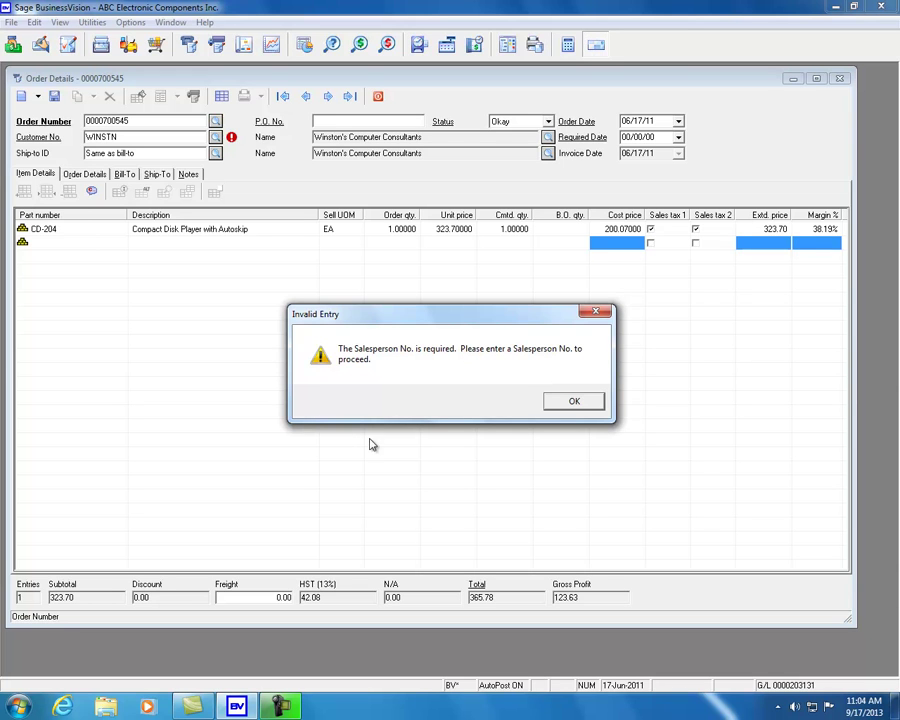
pyautogui.click(555, 401)
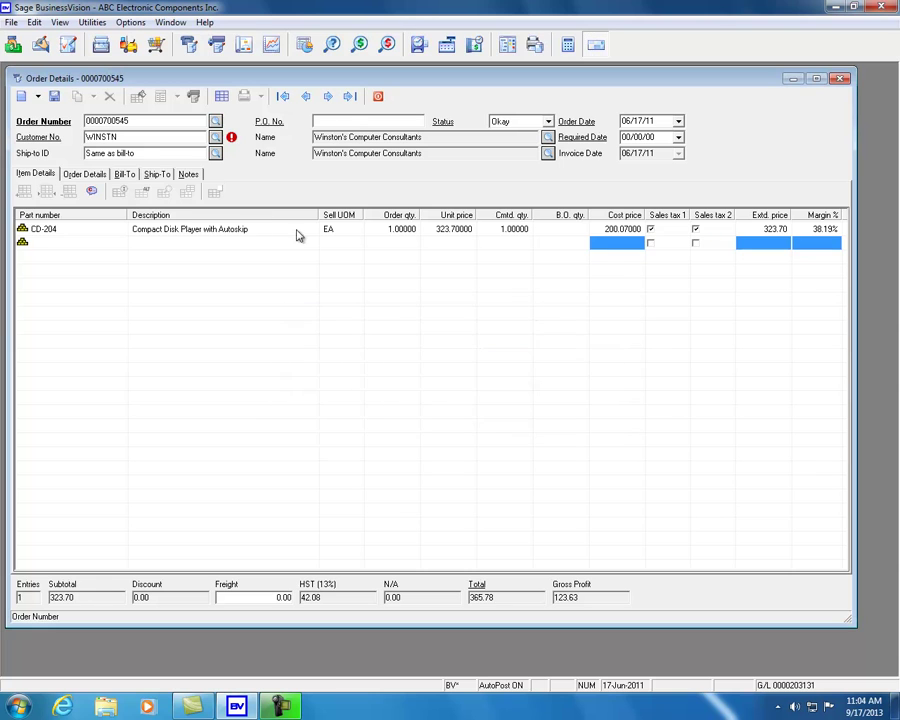
# - Assign the salesperson matching the order's territory in the ship-to details, then save the order without printing an invoice and close it
pyautogui.click(157, 174)
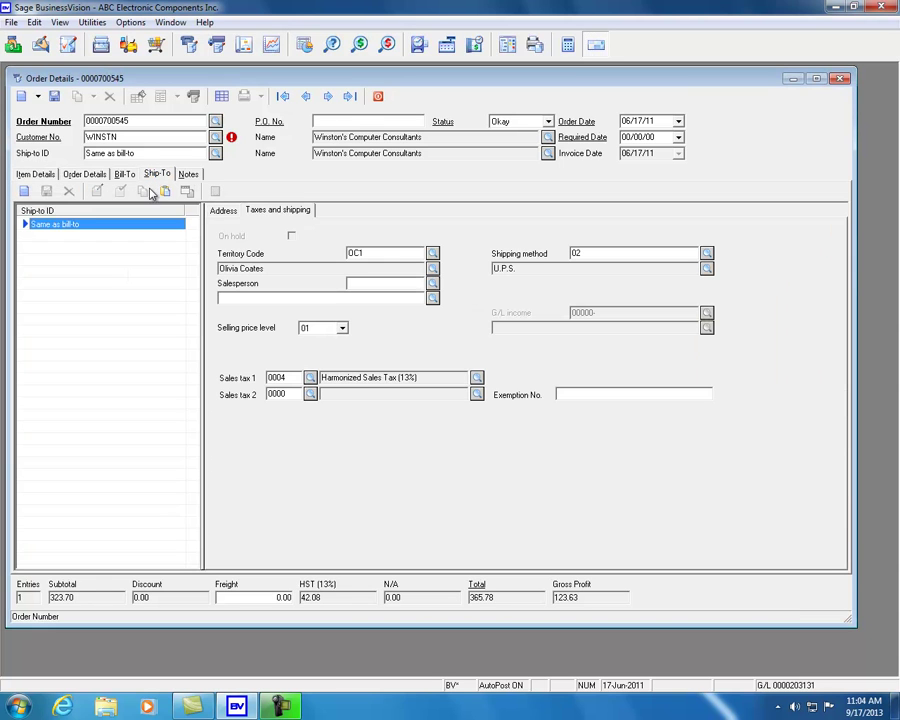
pyautogui.click(432, 284)
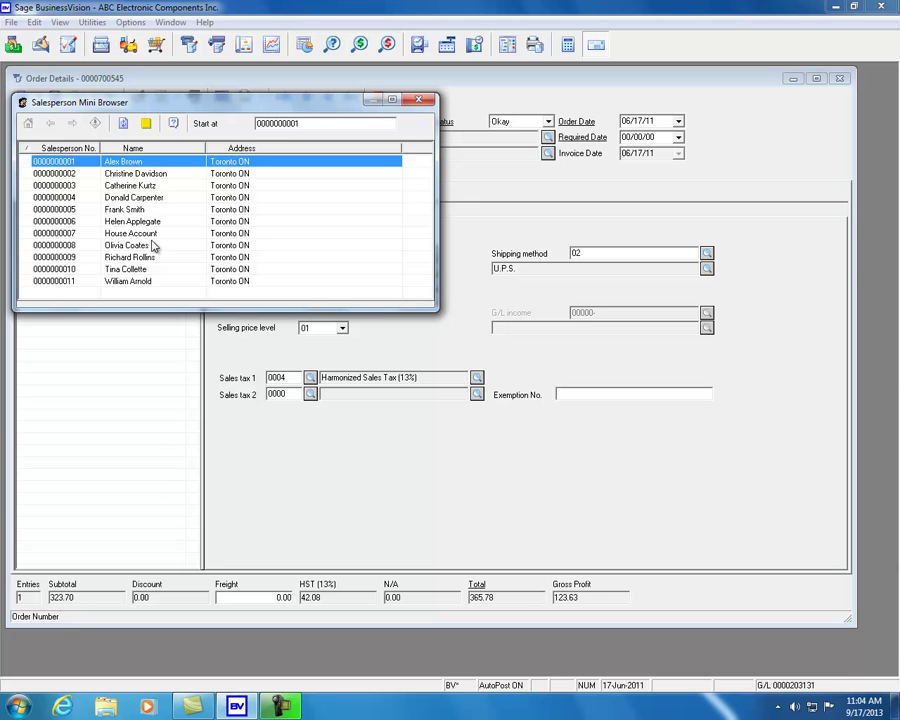
pyautogui.doubleClick(150, 245)
pyautogui.click(54, 96)
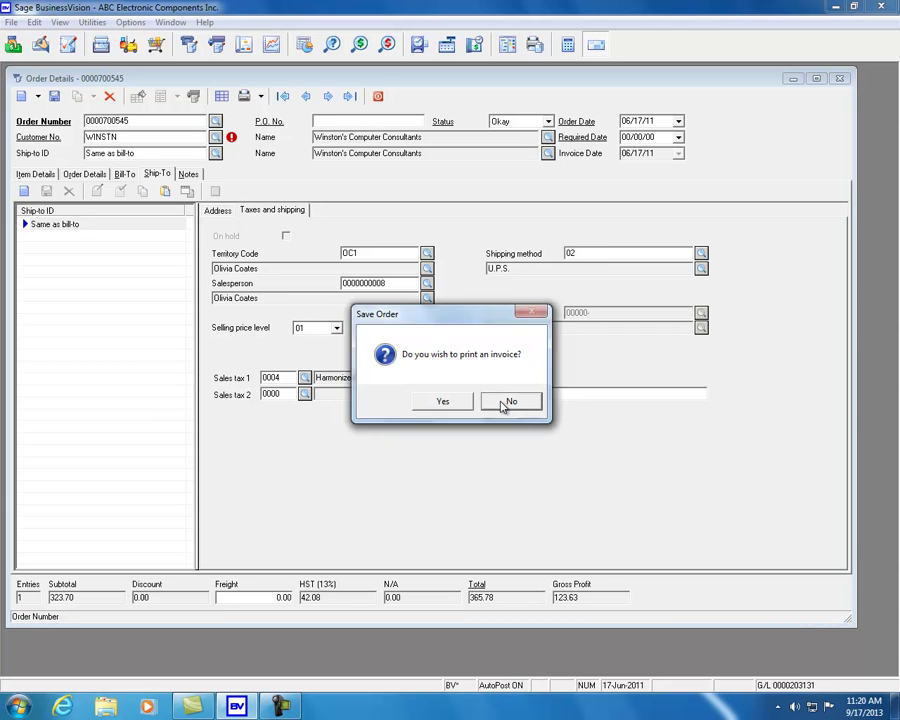
pyautogui.click(508, 402)
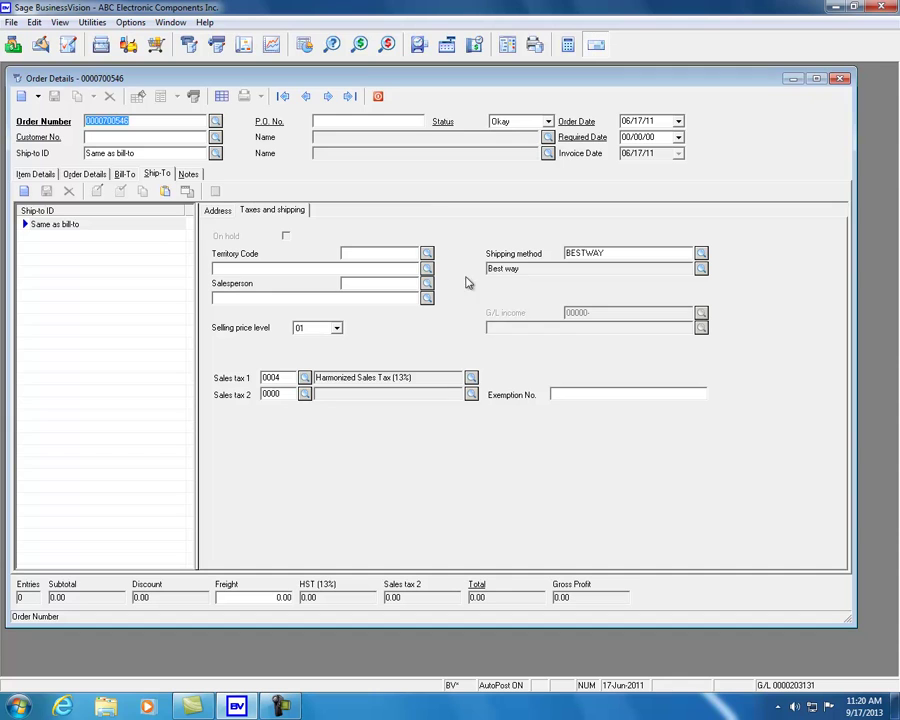
pyautogui.click(379, 97)
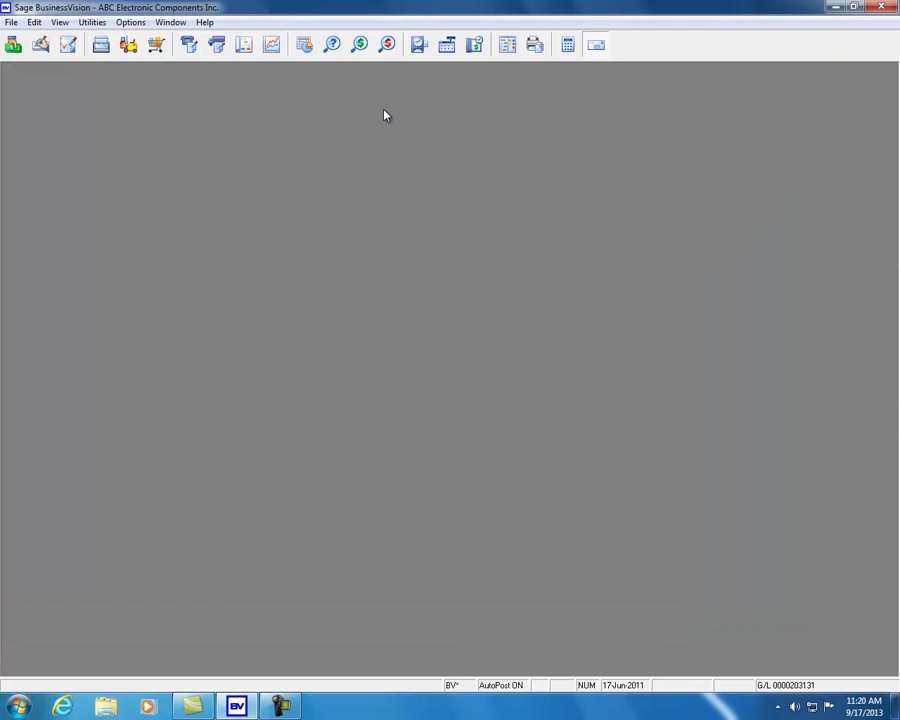
# - Open a new purchase order, check its prefilled ship-to address, and close it
pyautogui.click(217, 44)
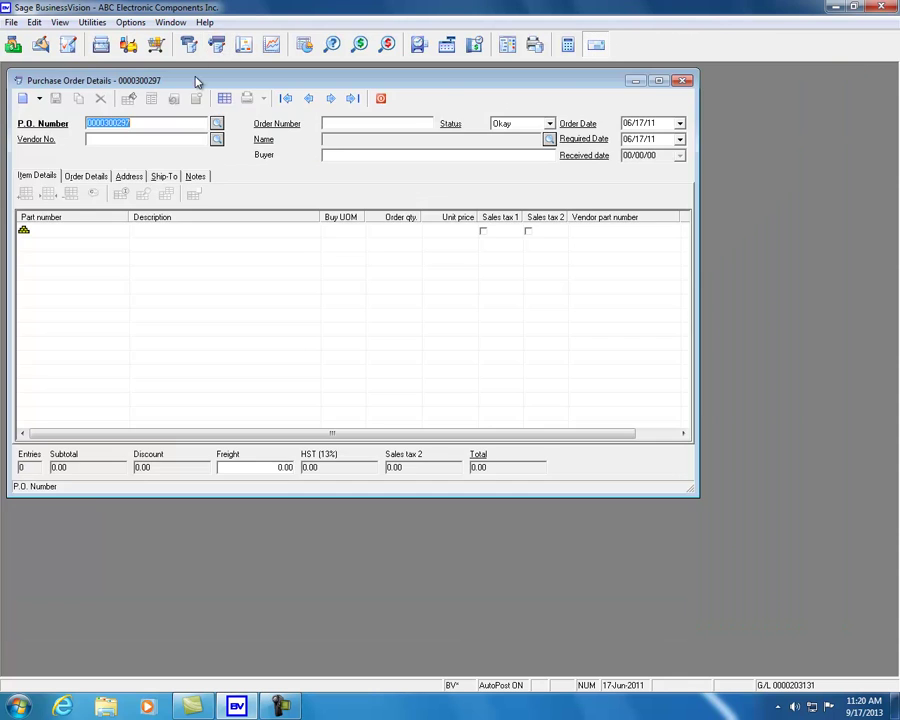
pyautogui.click(164, 176)
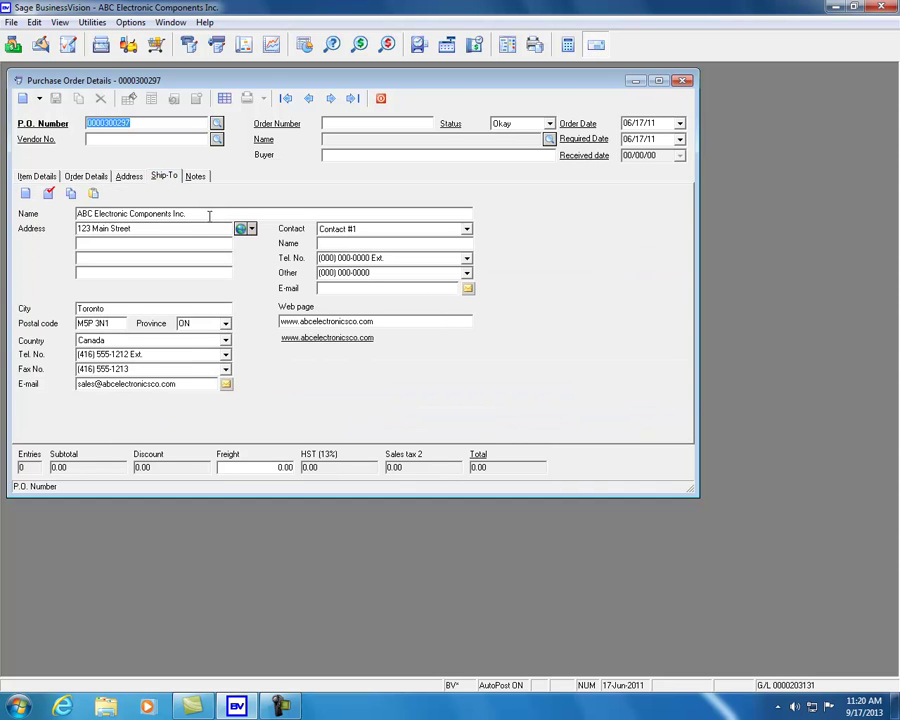
pyautogui.click(381, 99)
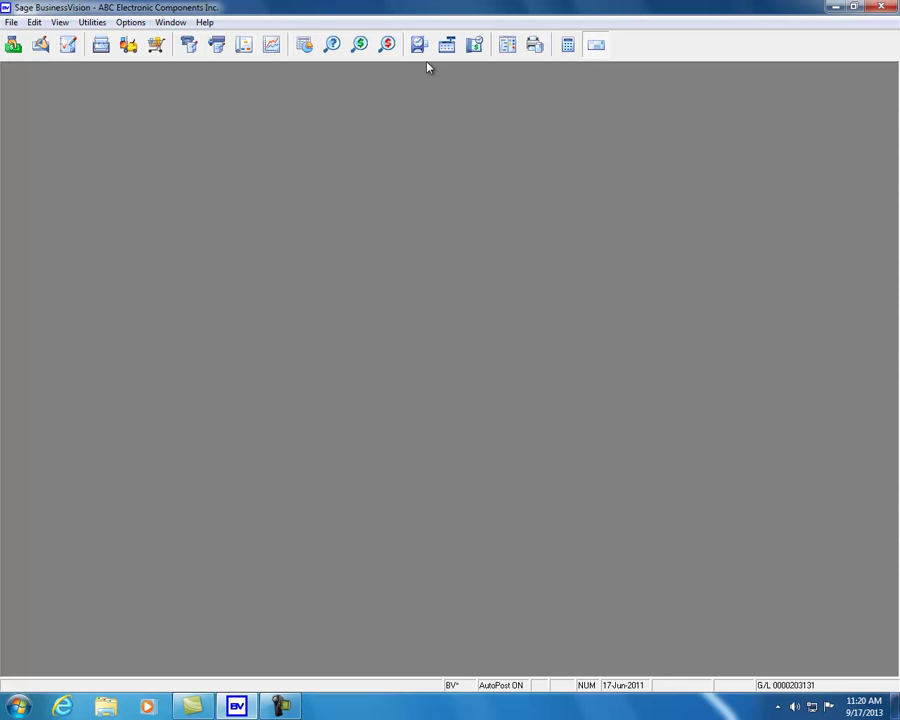
# - Open System Setup and view the company's address details
pyautogui.click(92, 22)
pyautogui.moveTo(255, 305)
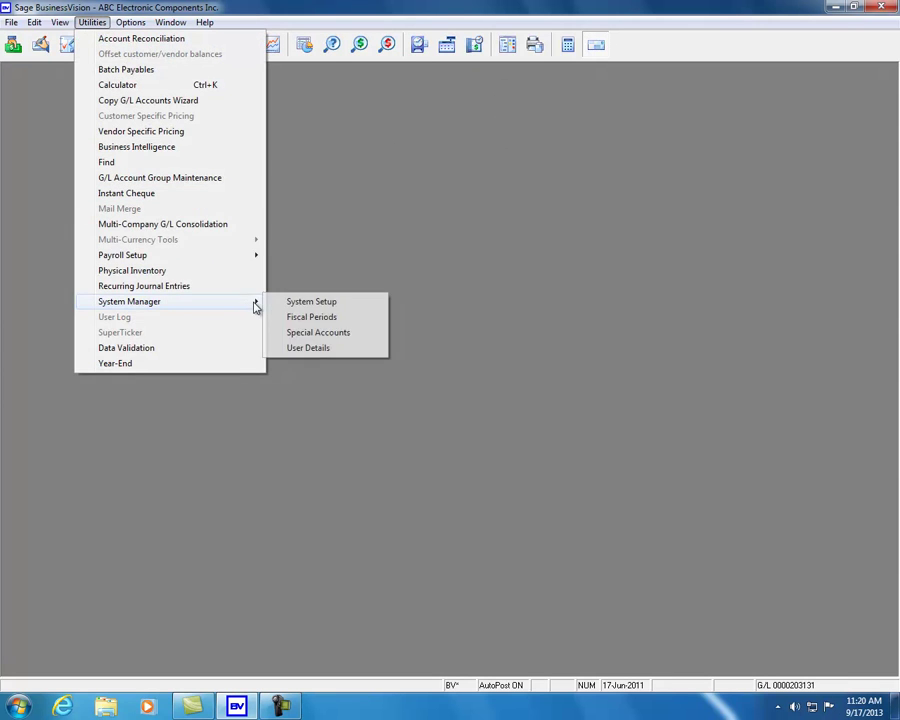
pyautogui.click(311, 301)
pyautogui.click(494, 402)
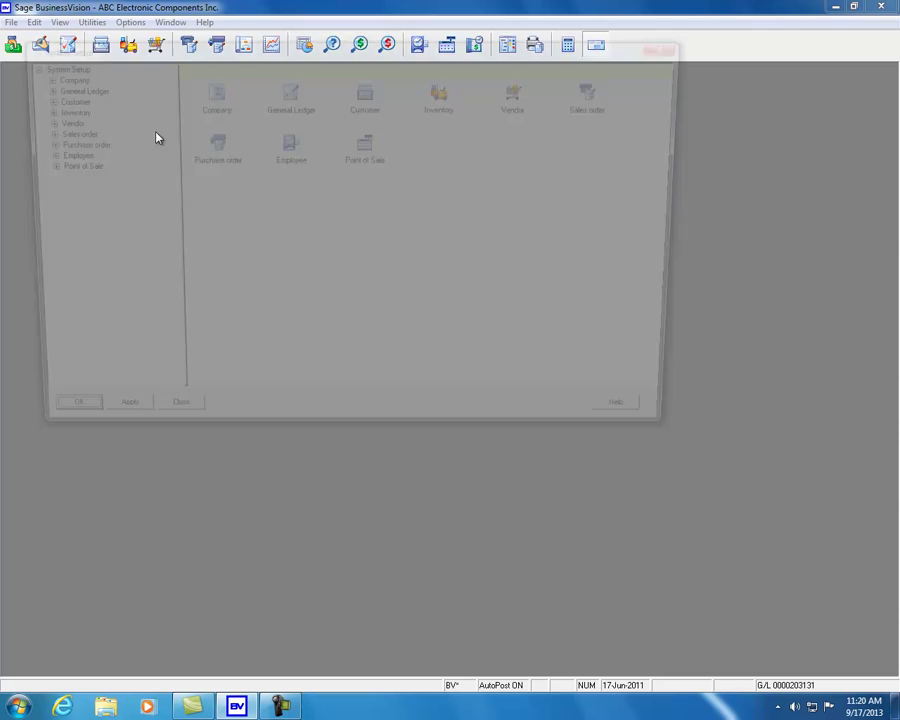
pyautogui.click(33, 76)
pyautogui.click(67, 87)
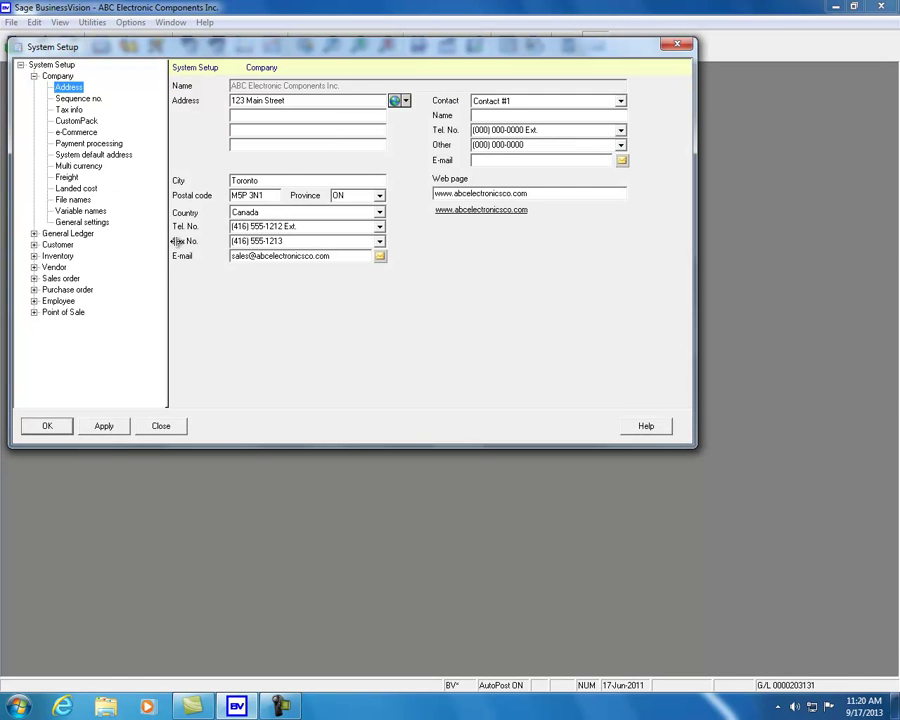
# - Enable the default ship-to address for purchase orders and apply the system setup change
pyautogui.click(34, 289)
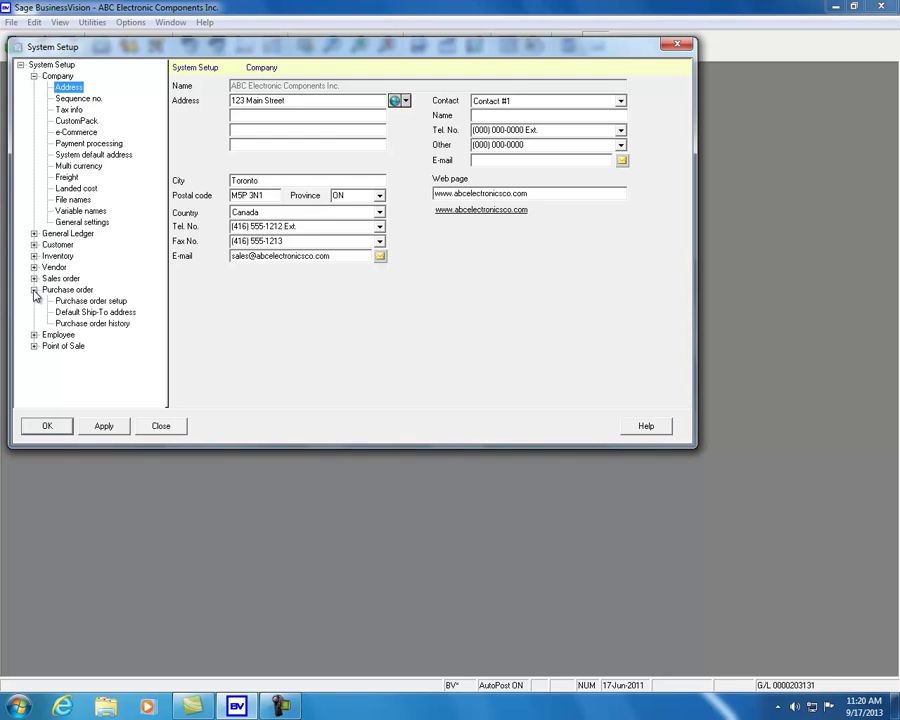
pyautogui.click(84, 314)
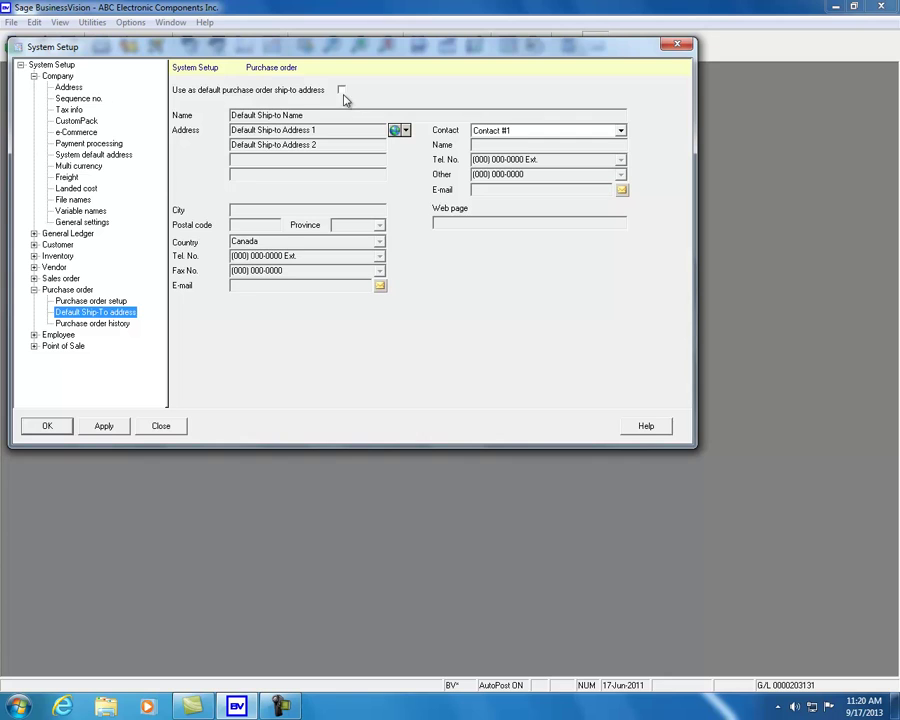
pyautogui.click(341, 90)
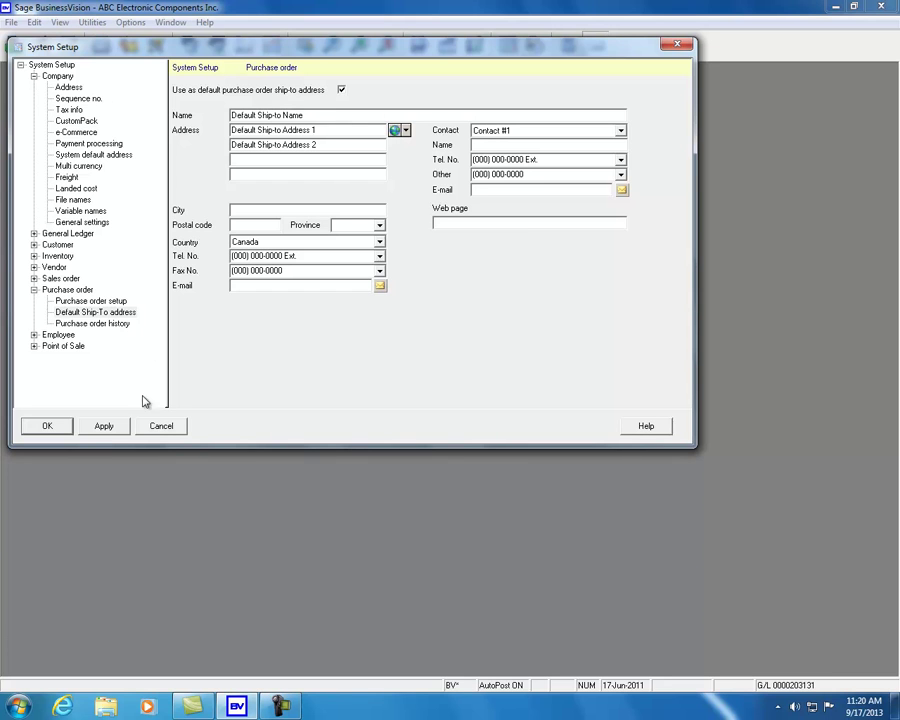
pyautogui.click(116, 428)
pyautogui.click(60, 428)
# - Check the ship-to address of a new purchase order against the default ship-to setup, then close the order
pyautogui.click(216, 47)
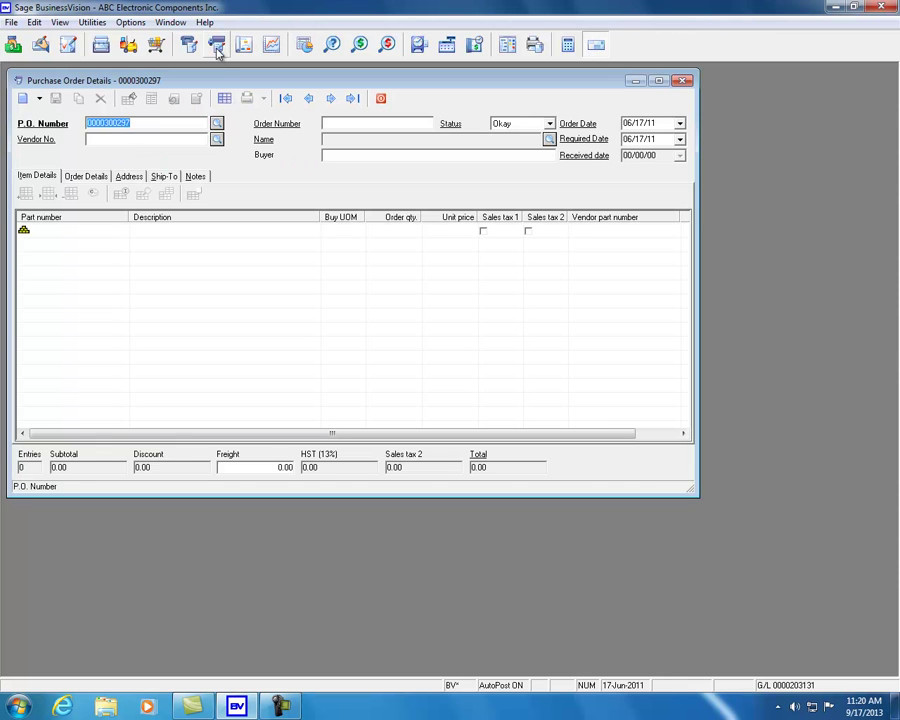
pyautogui.click(166, 177)
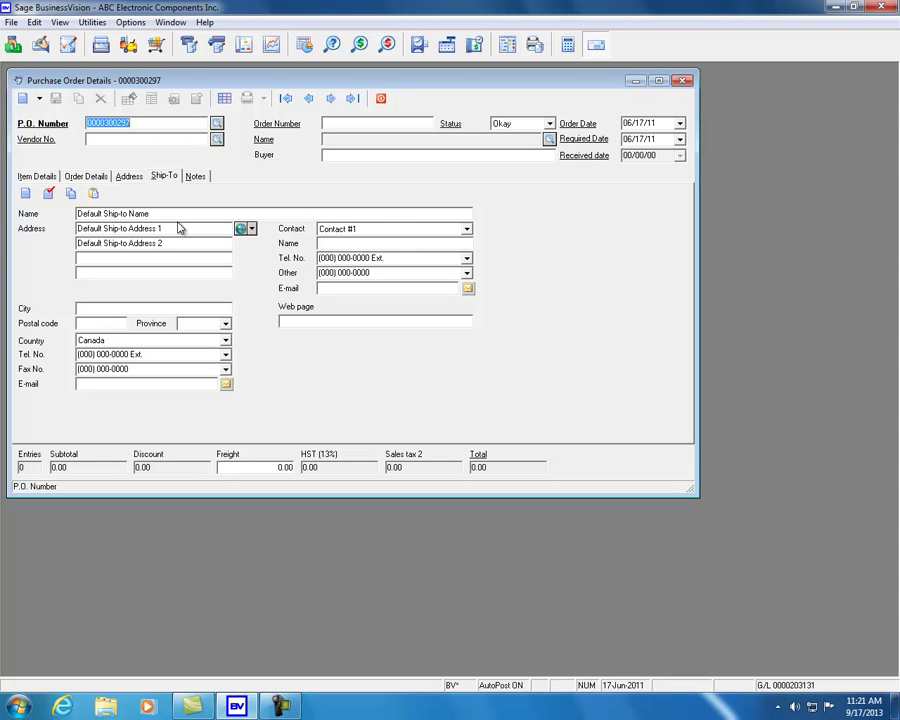
pyautogui.click(381, 98)
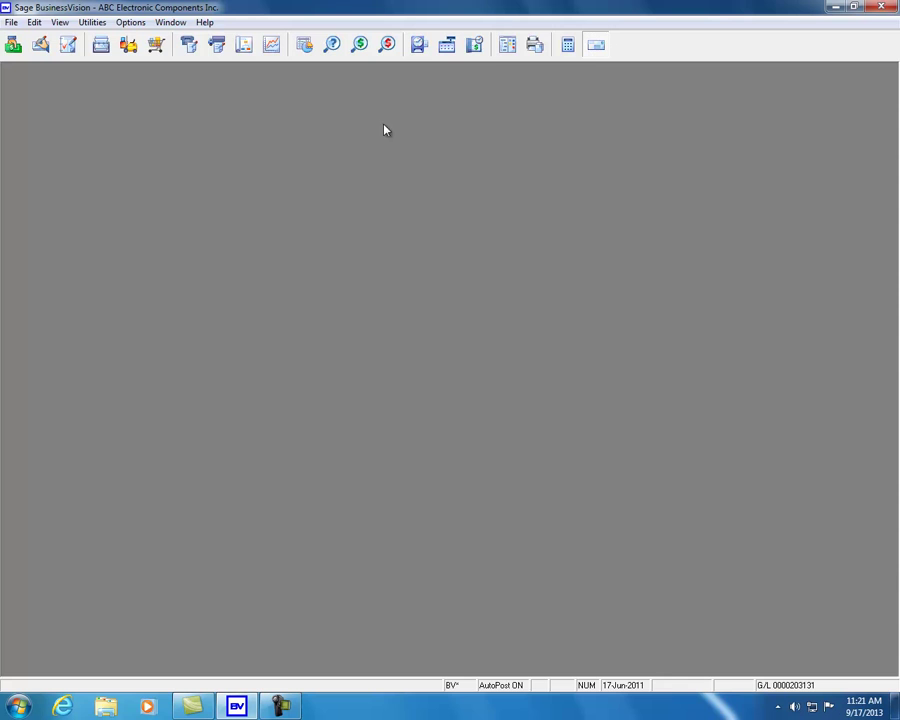
# - Enable line discounts in the Point of Sale system setup, apply the change, and close the setup
pyautogui.click(92, 22)
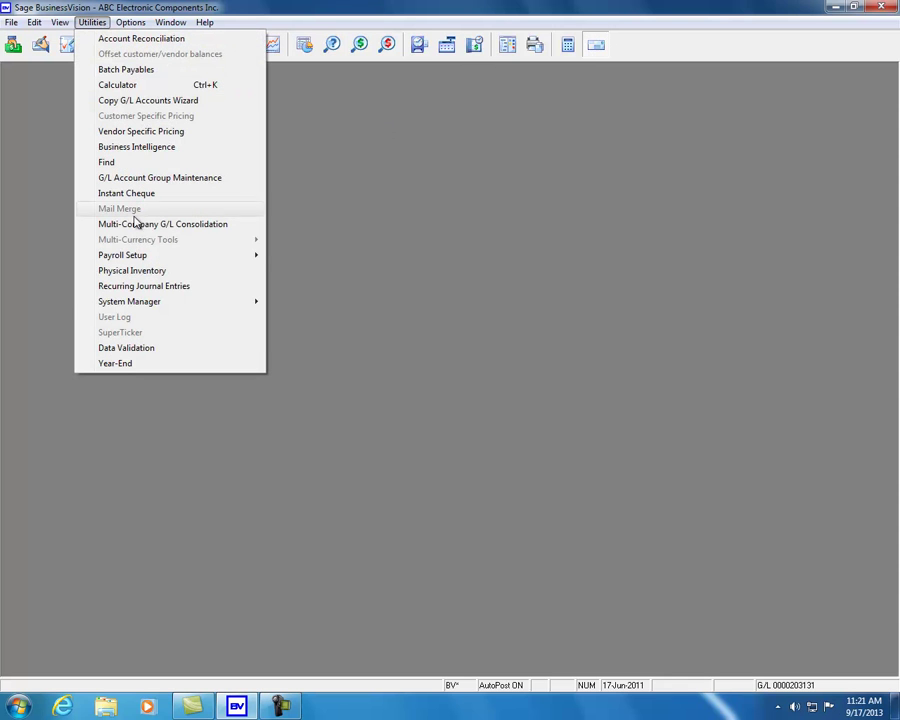
pyautogui.moveTo(165, 303)
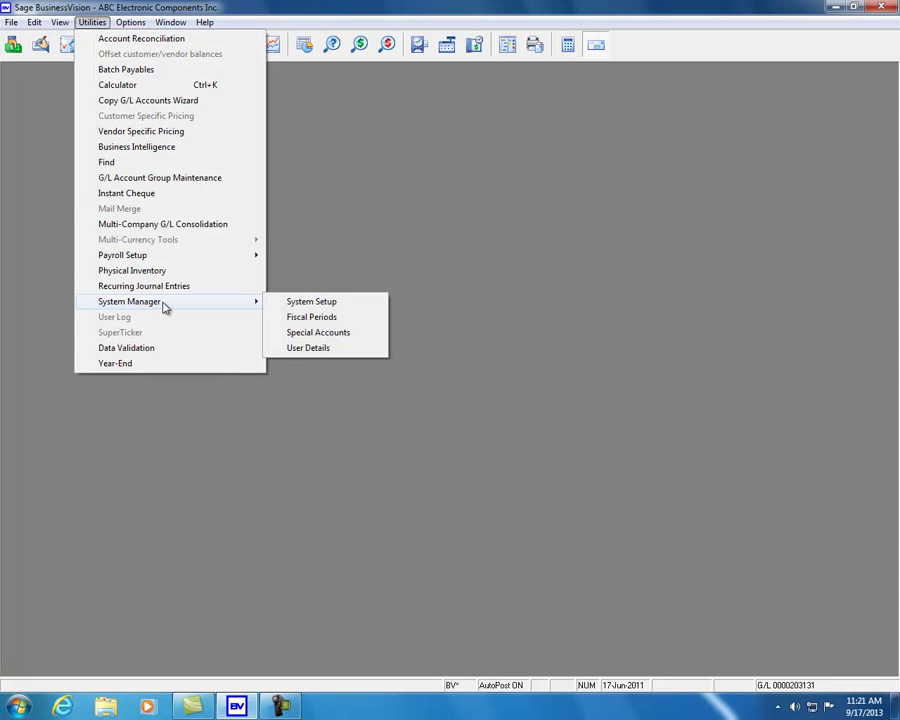
pyautogui.click(320, 303)
pyautogui.click(496, 399)
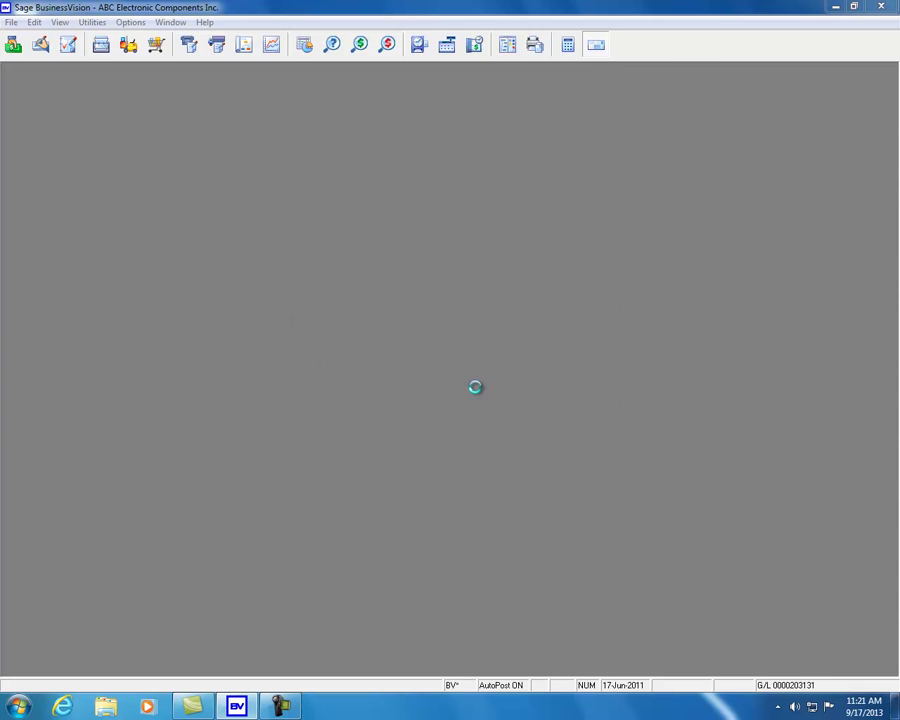
pyautogui.click(34, 167)
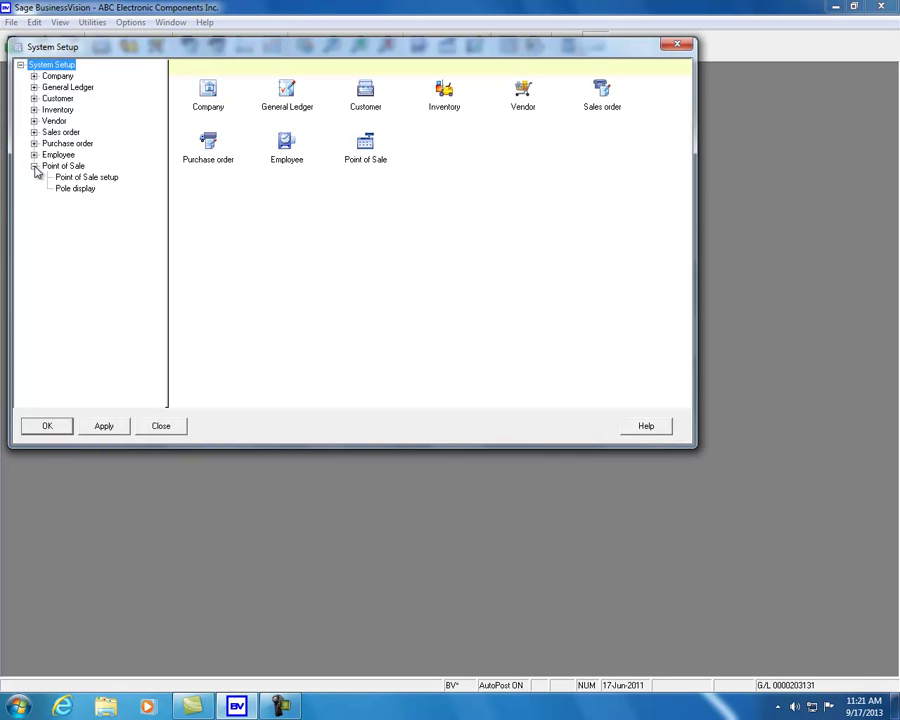
pyautogui.click(100, 178)
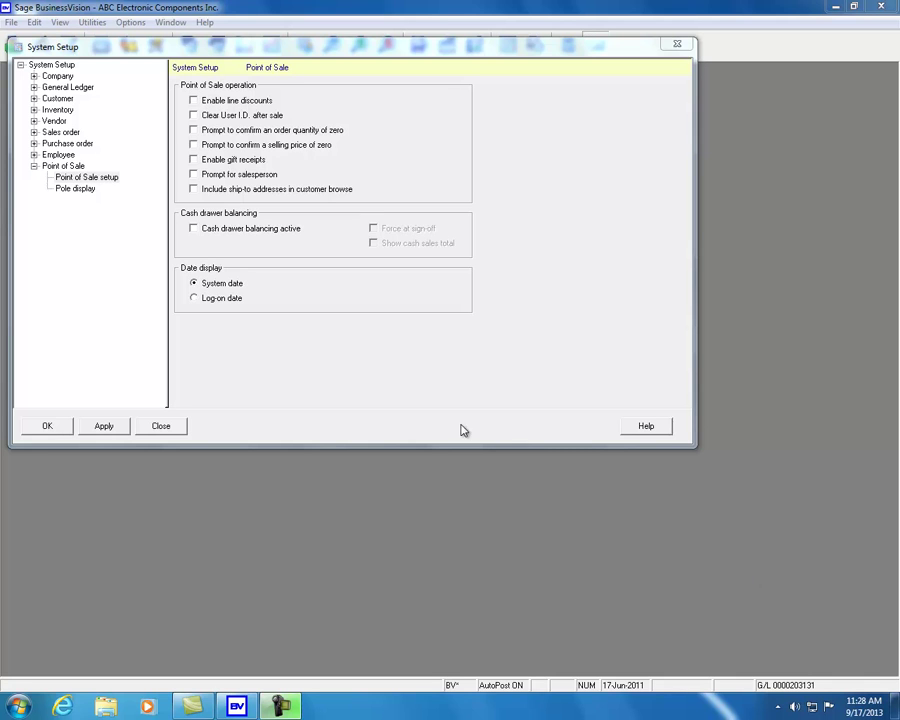
pyautogui.click(245, 104)
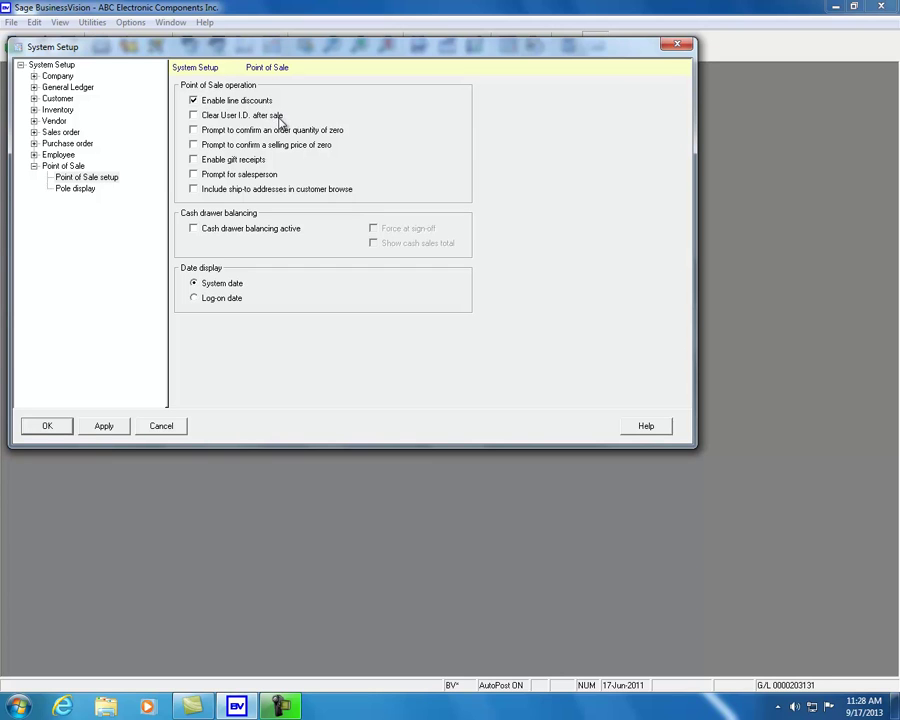
pyautogui.click(100, 432)
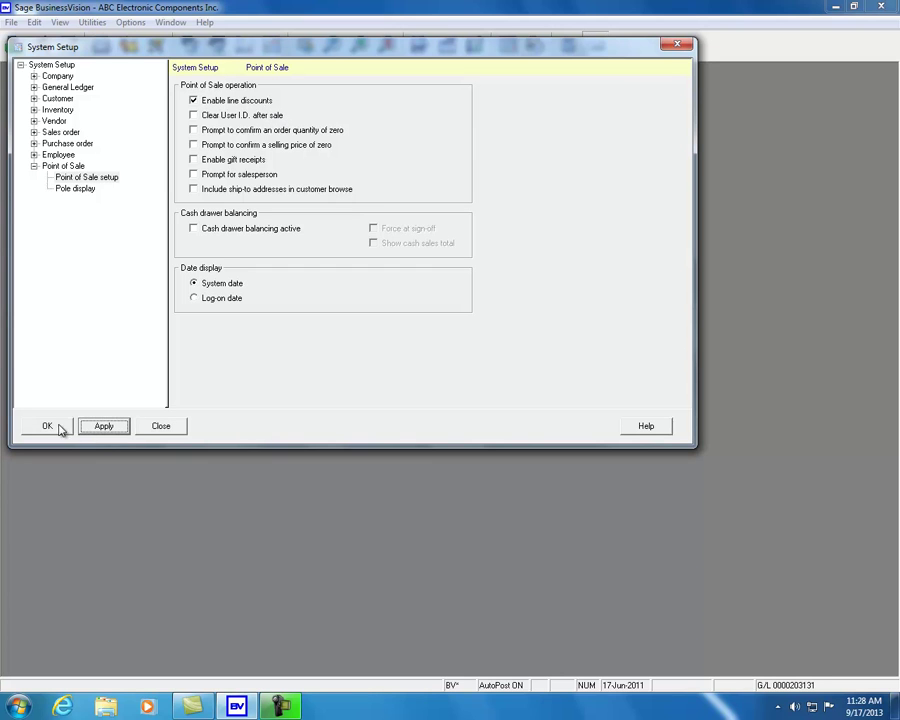
pyautogui.click(58, 428)
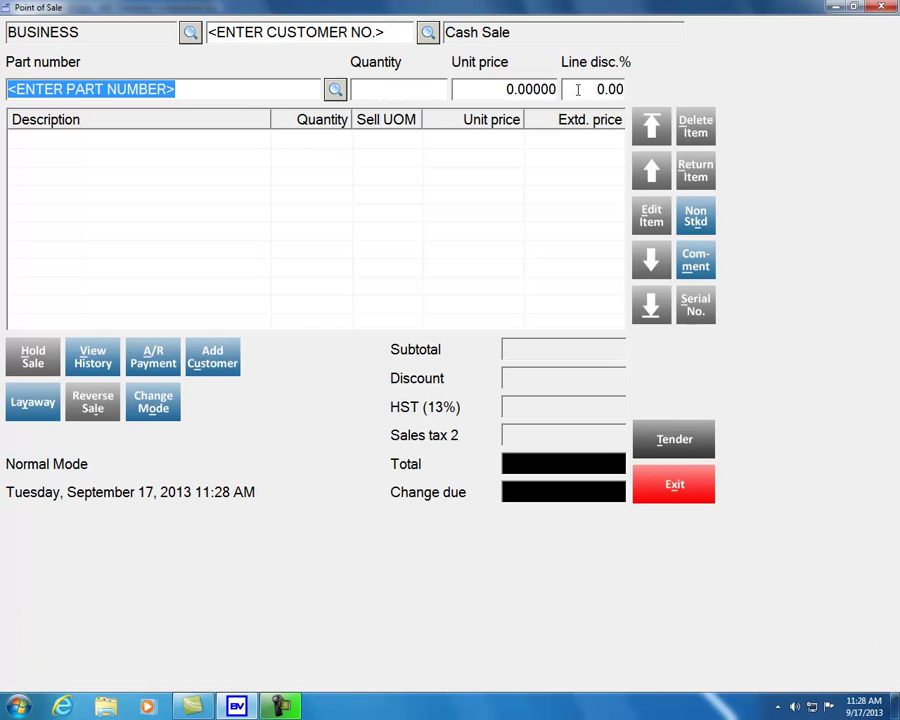
# - Enter part CD-204 in a Point of Sale cash sale with quantity 1, unit price 100 and a 10% line discount
pyautogui.moveTo(579, 89); pyautogui.dragTo(630, 89)
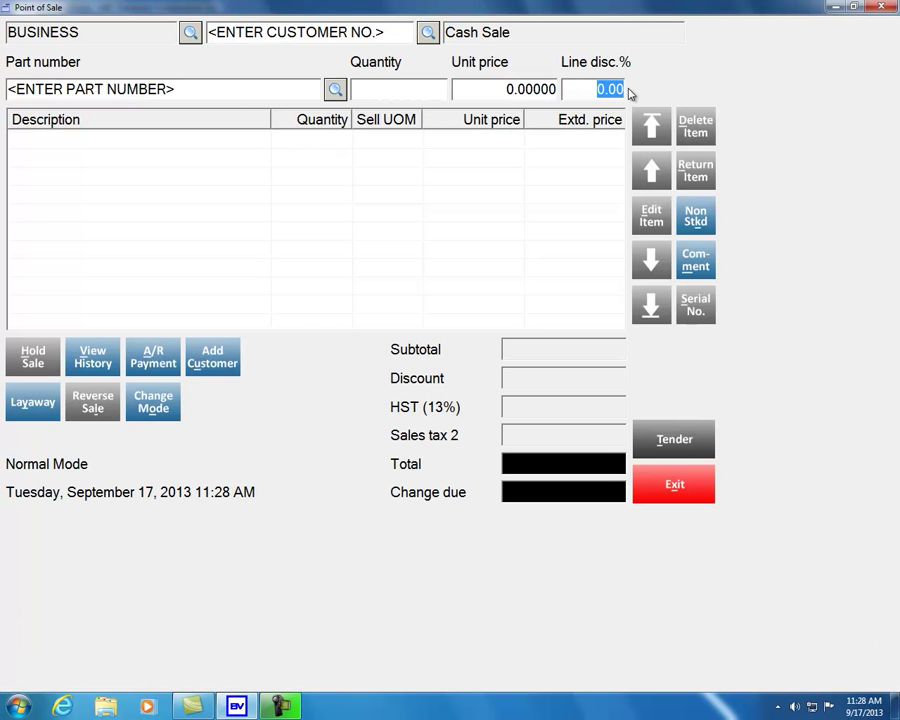
pyautogui.click(335, 90)
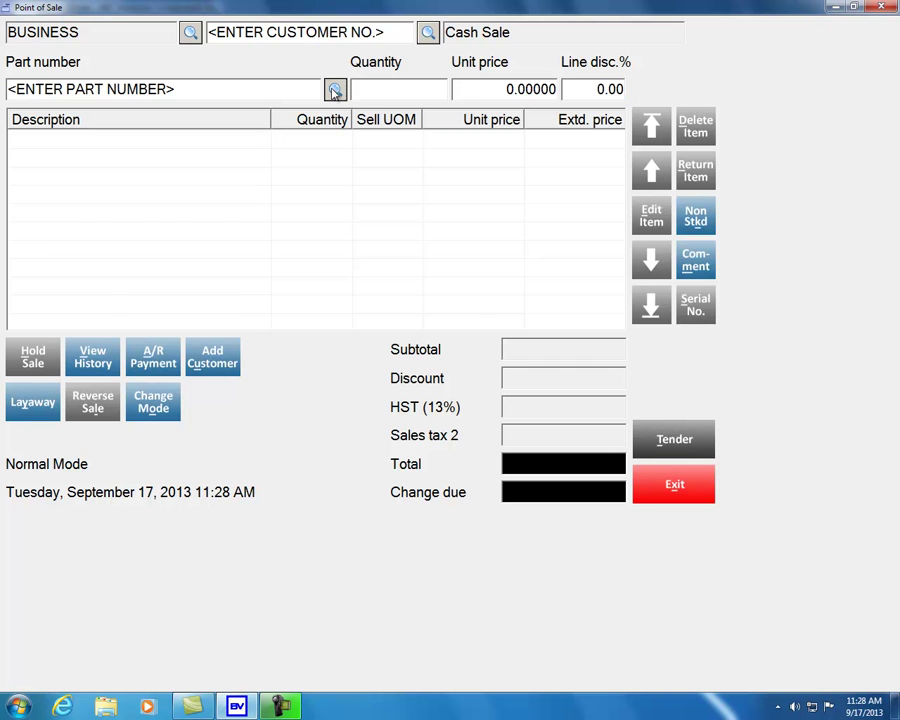
pyautogui.doubleClick(113, 172)
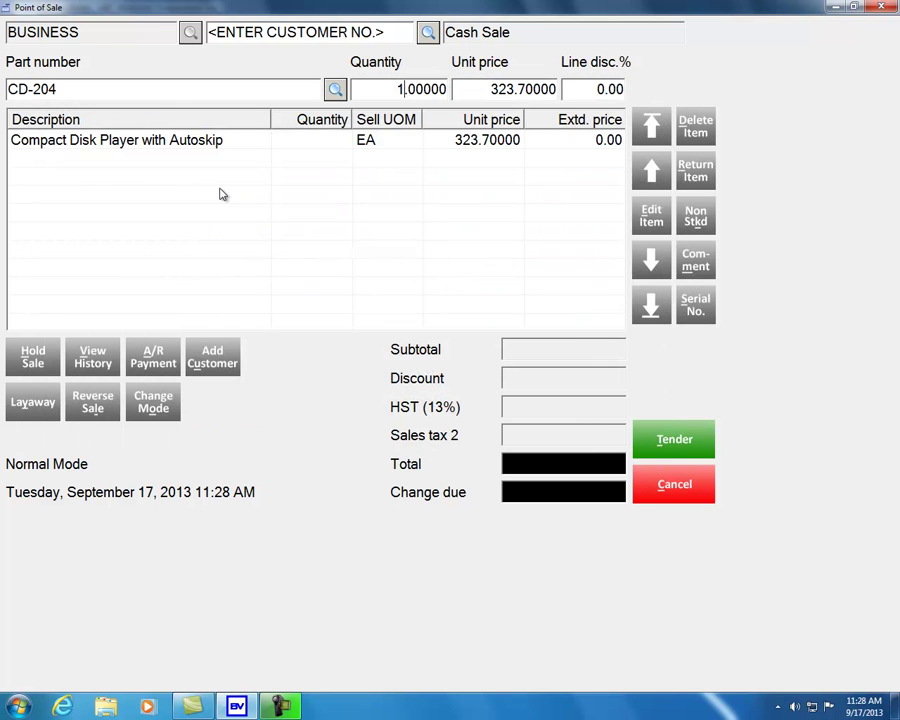
pyautogui.press('Tab')
pyautogui.write('10')
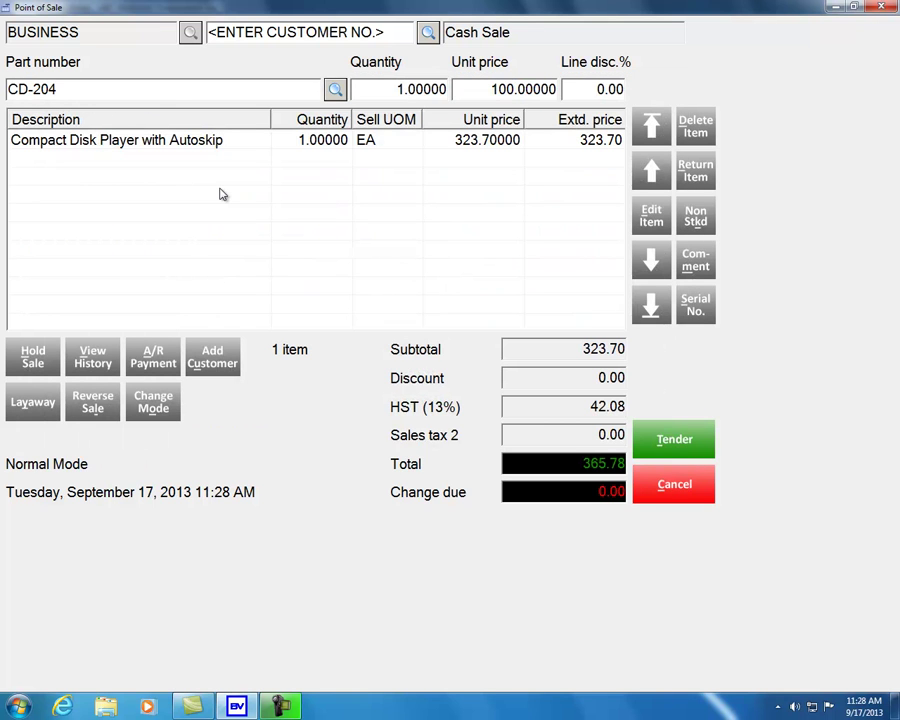
pyautogui.press('Tab')
pyautogui.write('10')
pyautogui.press('Return')
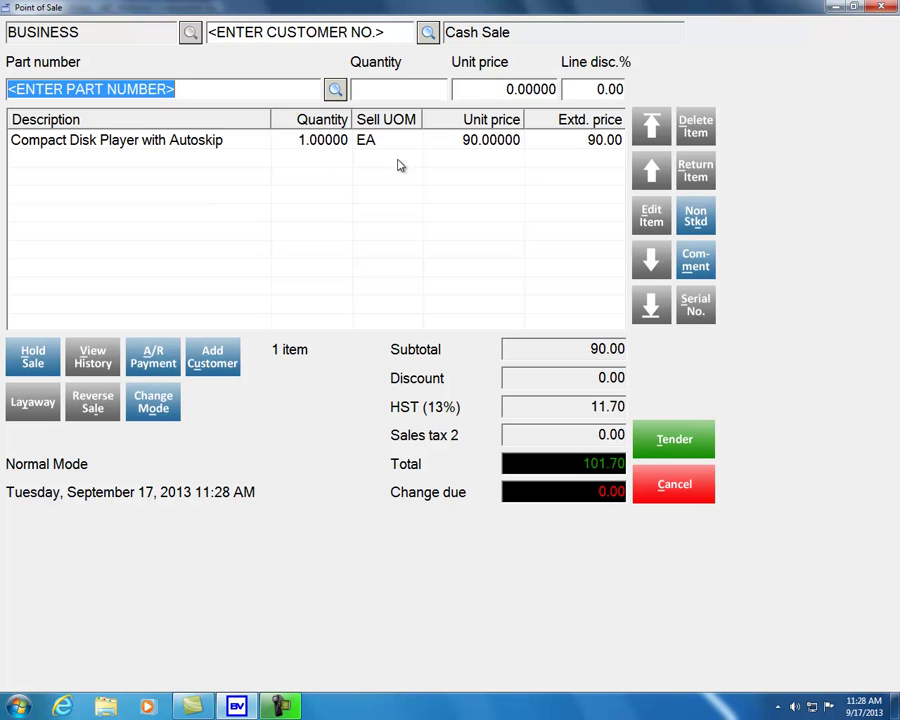
pyautogui.click(445, 146)
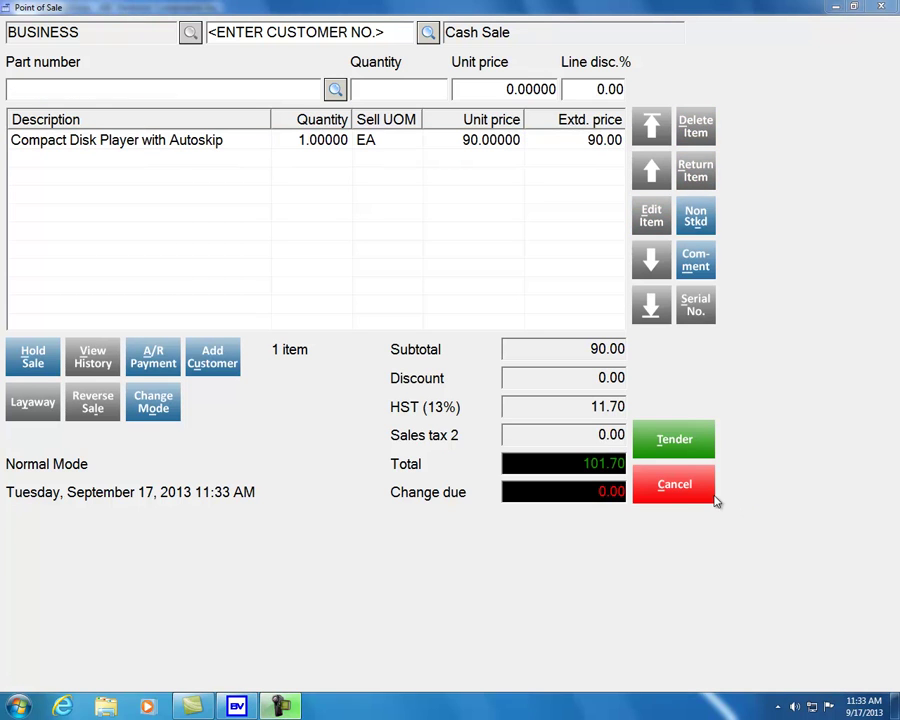
# - Cancel the current sale and exit Point of Sale
pyautogui.click(676, 486)
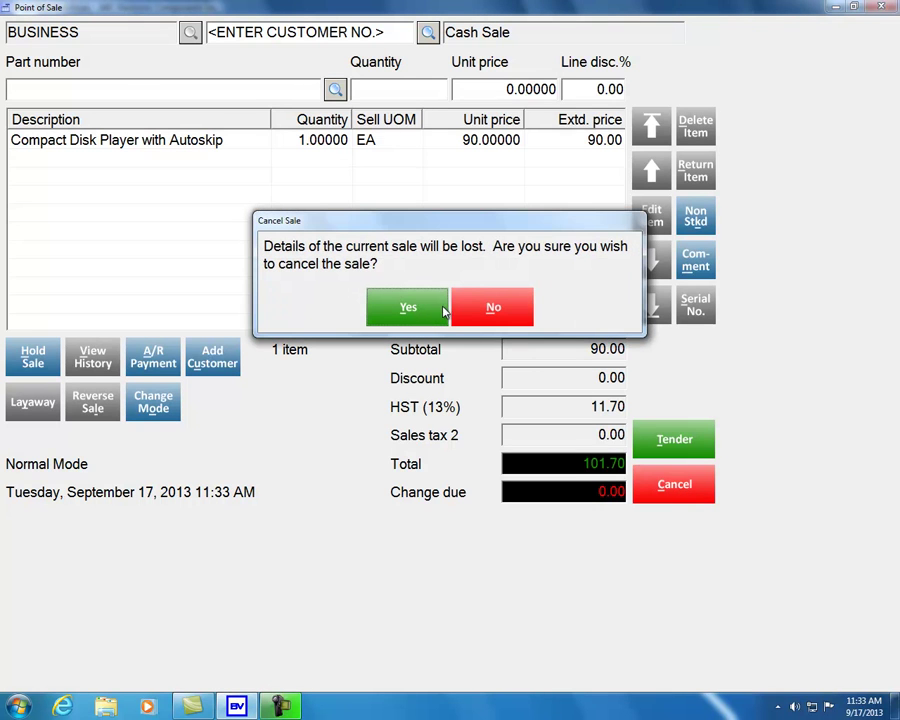
pyautogui.click(410, 308)
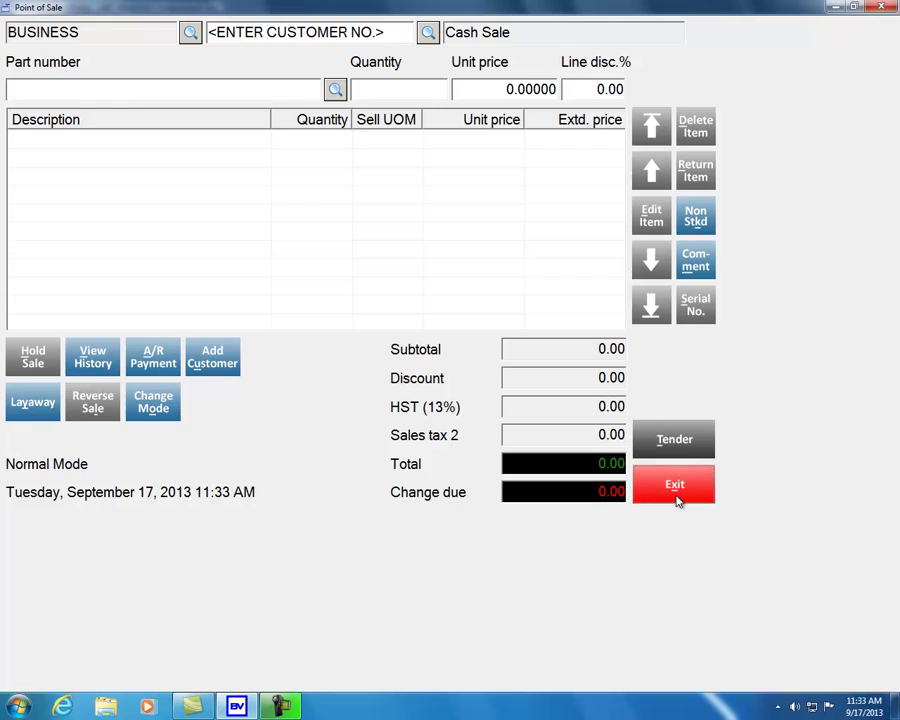
pyautogui.click(677, 494)
# - Open the sales order history of customer Ace Electronics and view the journal entry for the 16-Jan-2010 invoice
pyautogui.click(101, 44)
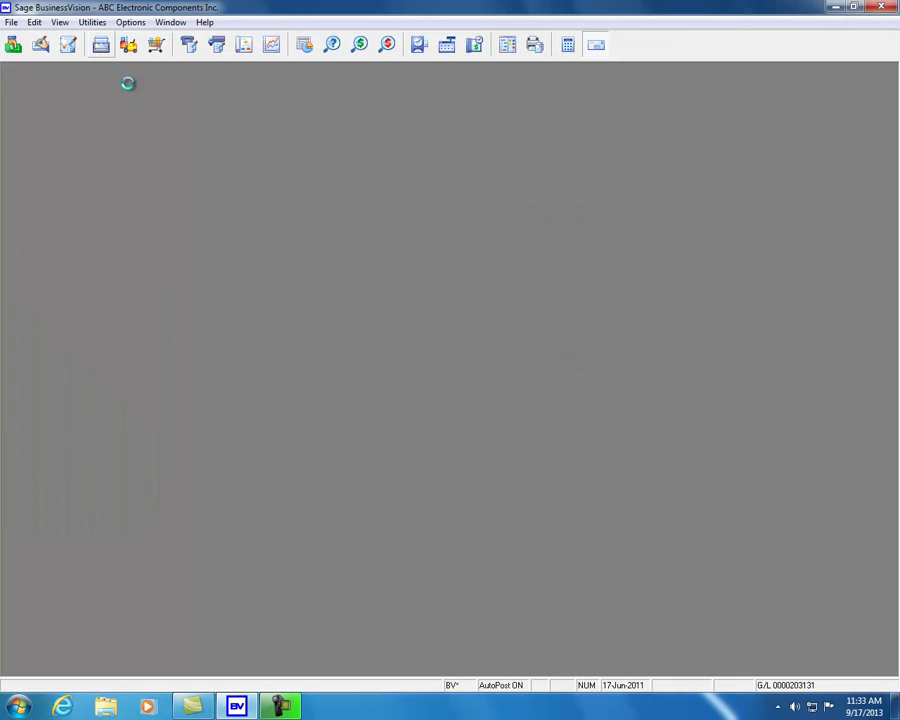
pyautogui.click(240, 96)
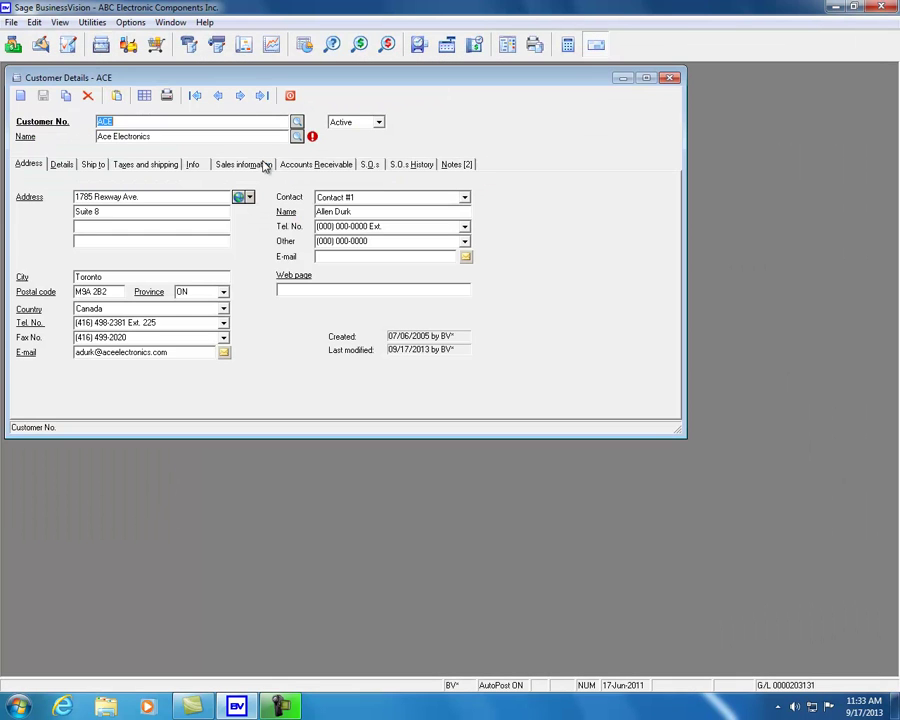
pyautogui.moveTo(666, 440); pyautogui.dragTo(734, 484)
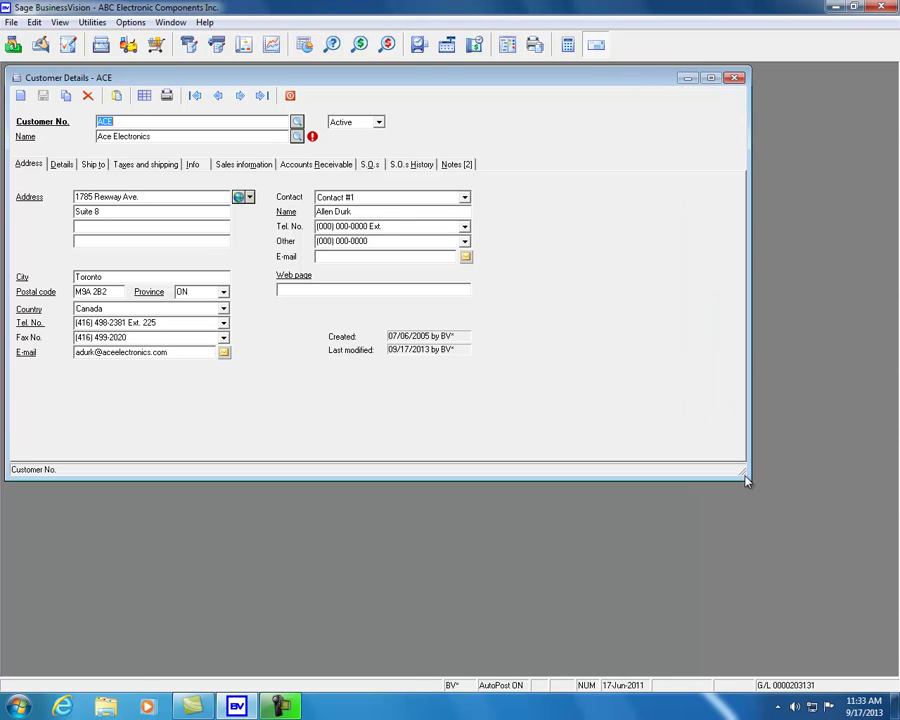
pyautogui.click(414, 165)
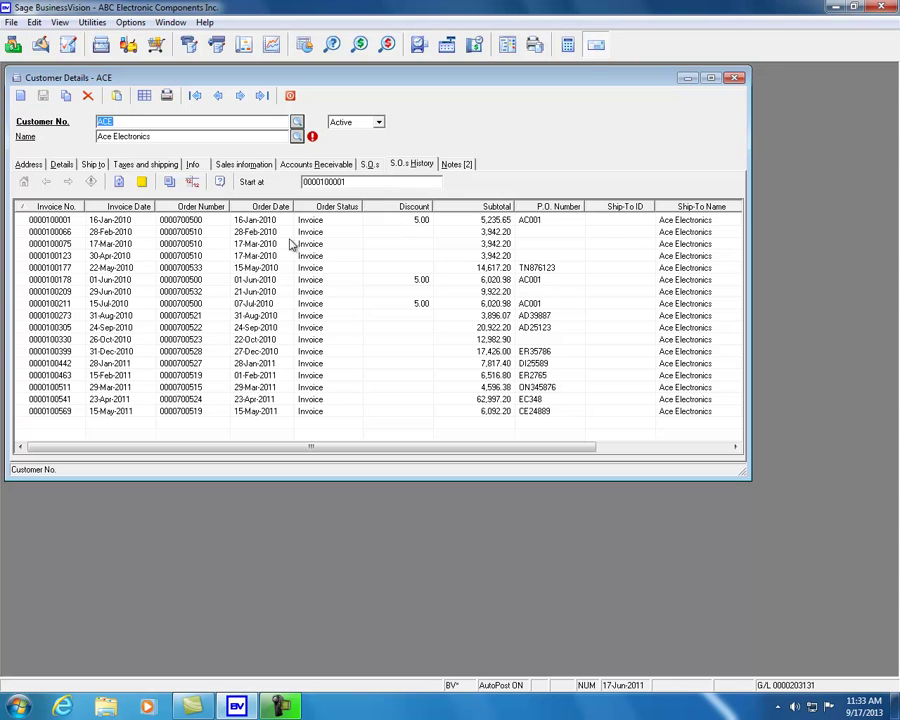
pyautogui.click(194, 185)
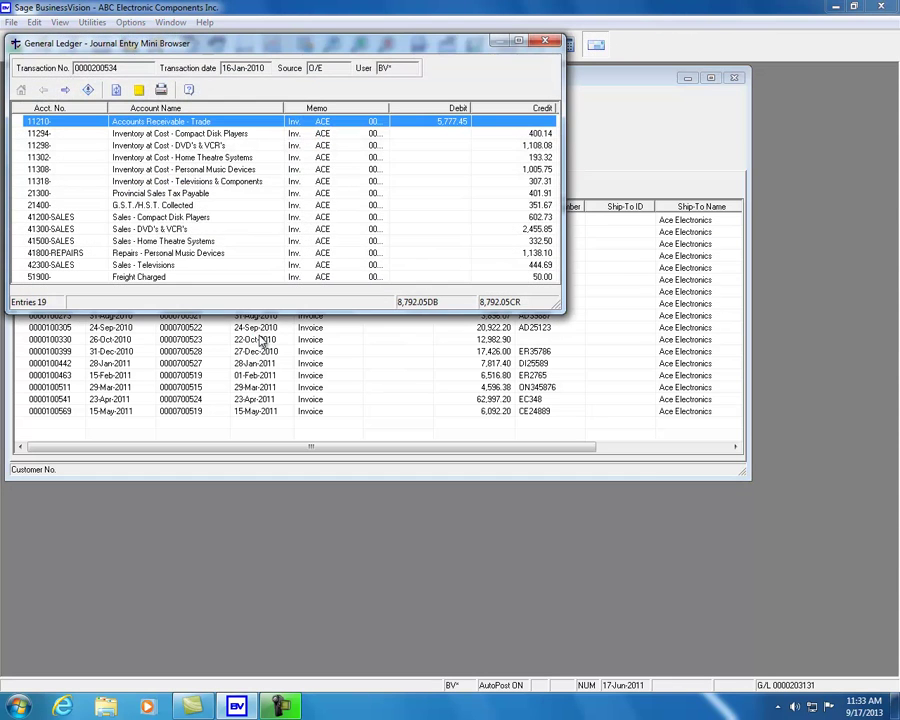
pyautogui.click(385, 27)
# - View the full journal entry for the 15-Jul-2010 invoice in the customer's sales order history, and close it
pyautogui.click(417, 306)
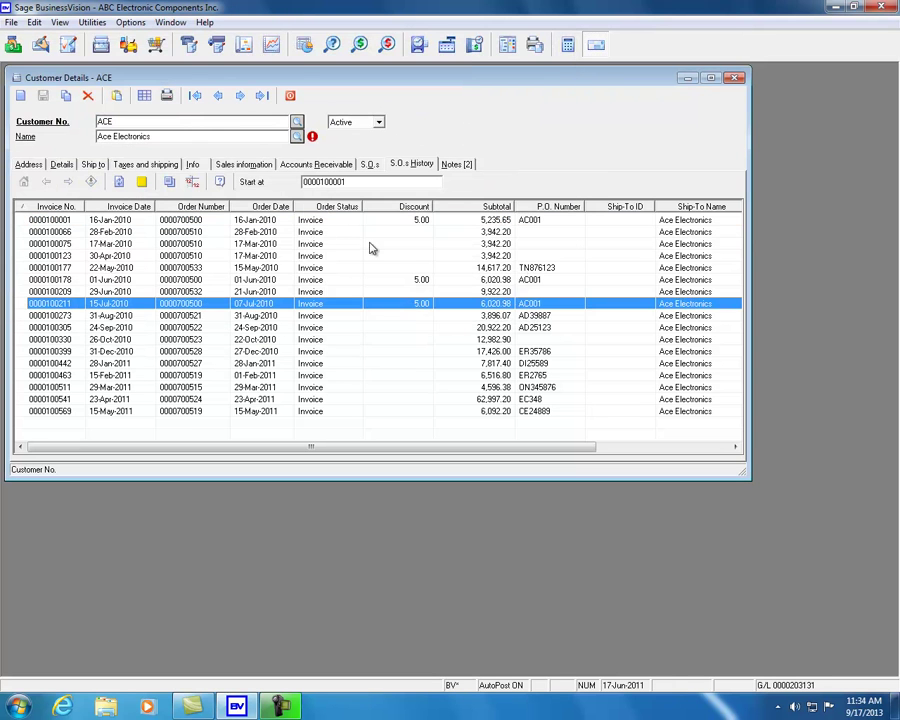
pyautogui.click(191, 182)
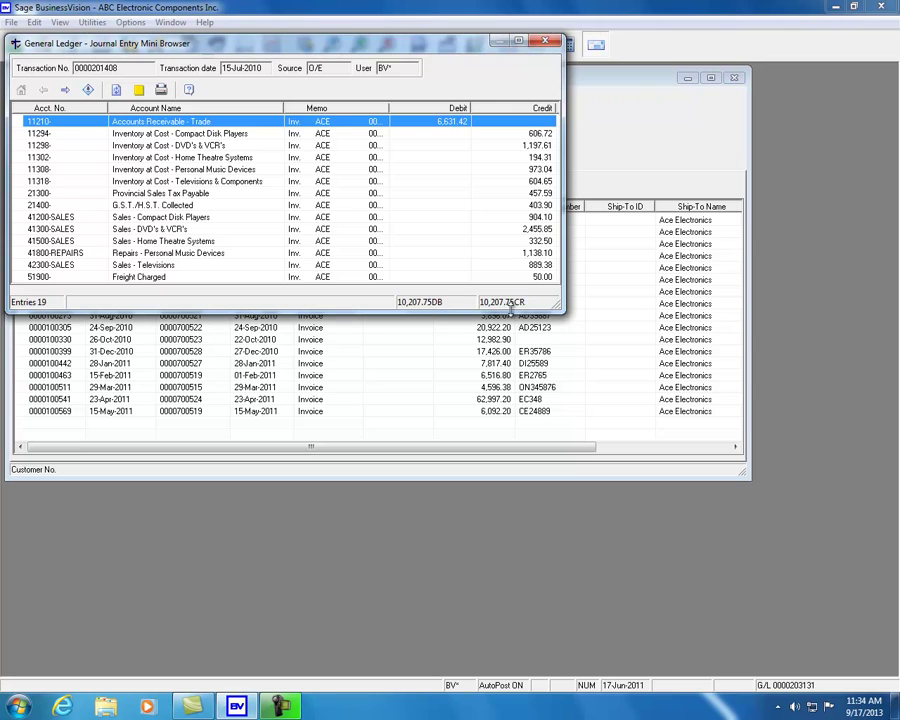
pyautogui.moveTo(561, 309); pyautogui.dragTo(668, 381)
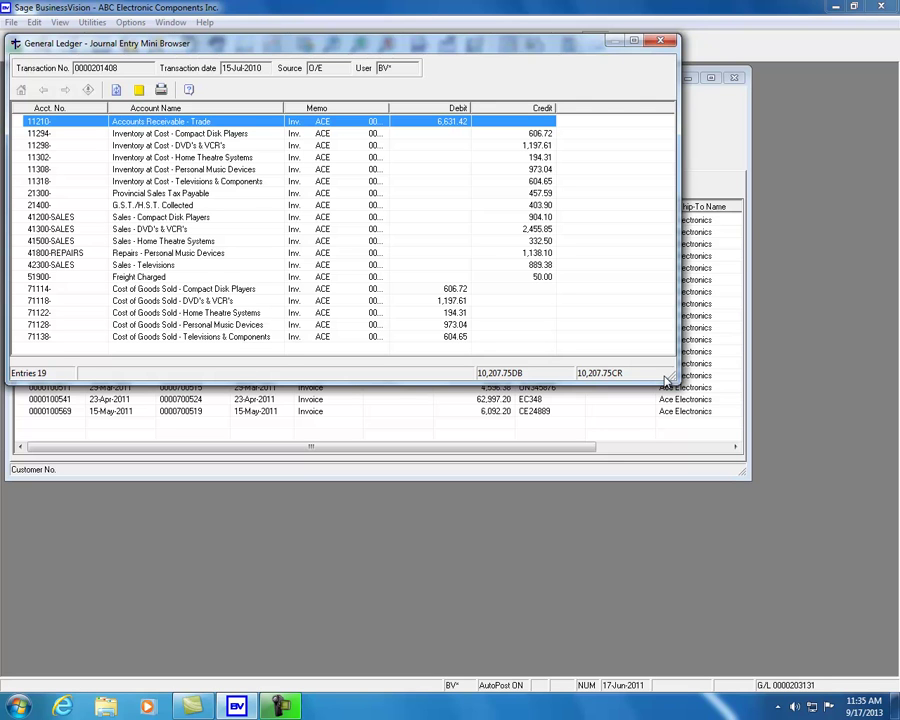
pyautogui.click(660, 40)
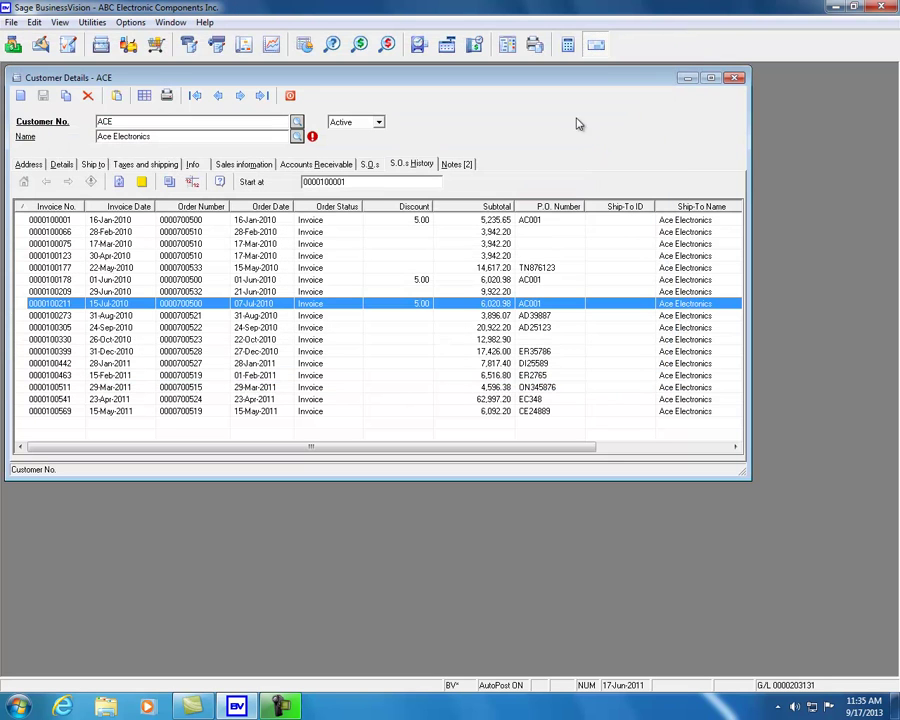
# - View the item details of the 28-Feb-2010 invoice from the sales order history, and close the invoice
pyautogui.click(280, 233)
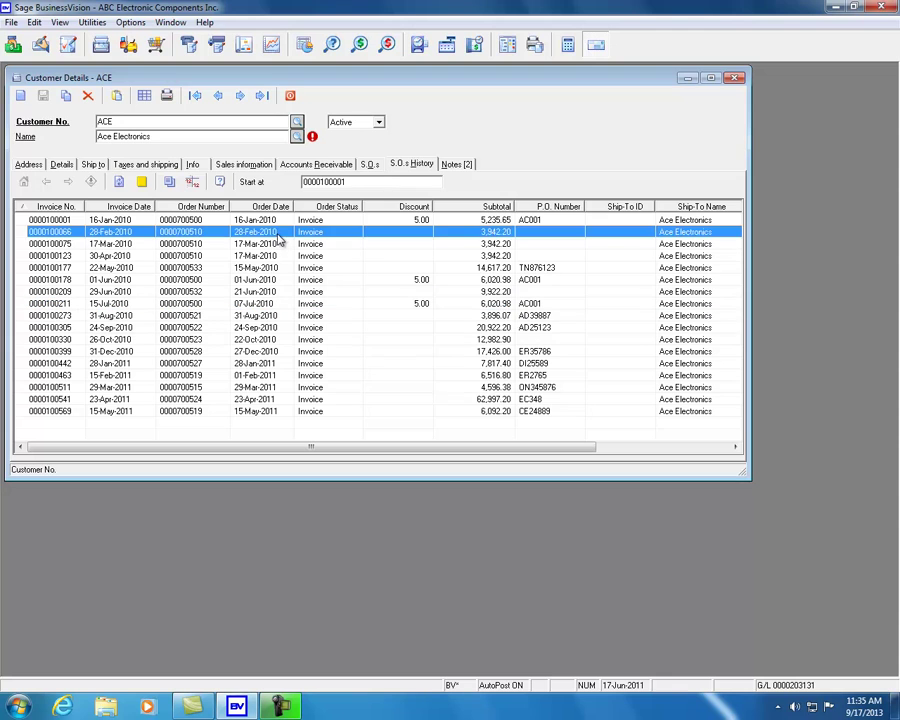
pyautogui.doubleClick(283, 236)
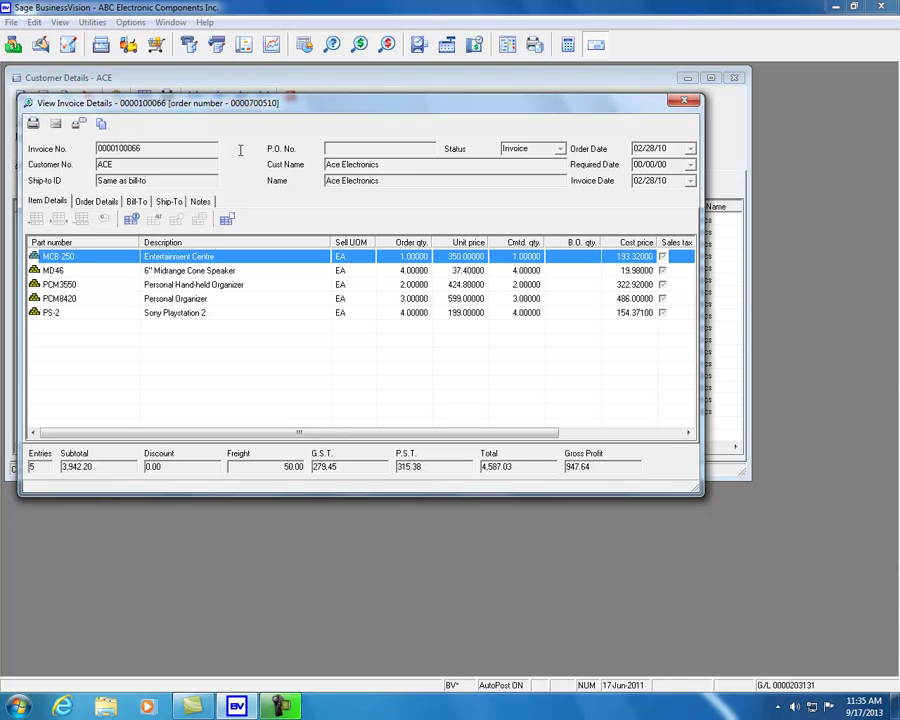
pyautogui.press('Escape')
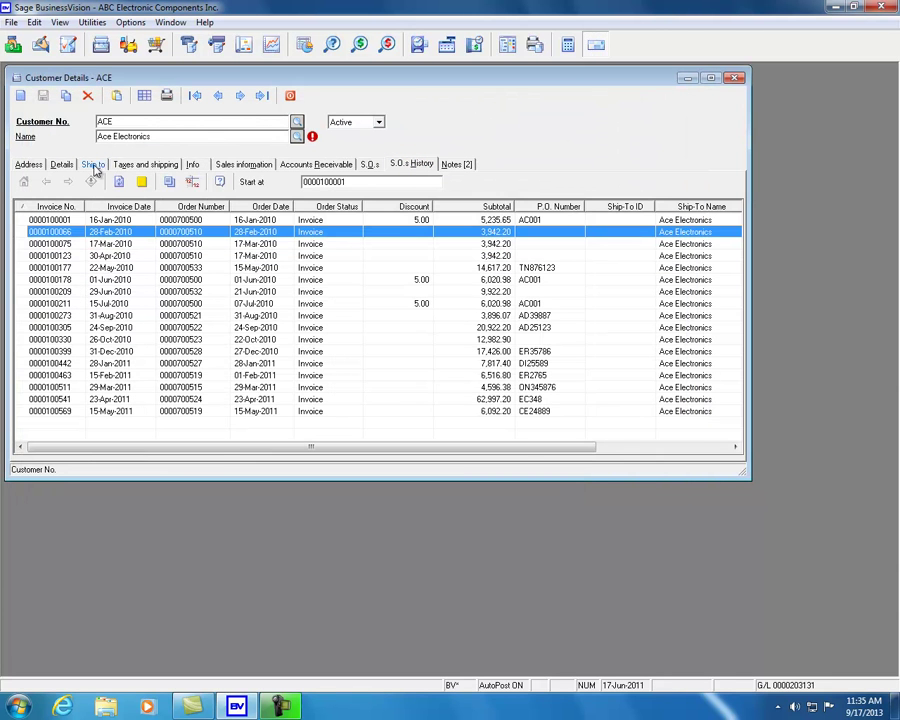
# - Set the customer's invoice form destination to Form and e-mail, save the record, and return to the sales order history
pyautogui.click(62, 166)
pyautogui.click(240, 275)
pyautogui.click(185, 287)
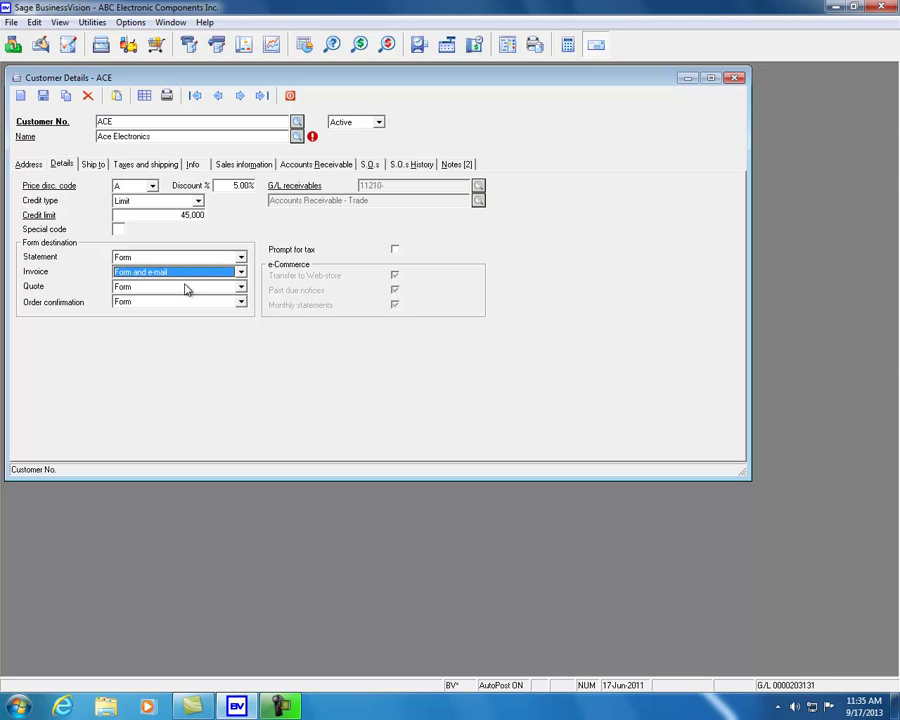
pyautogui.click(43, 96)
pyautogui.click(409, 165)
pyautogui.click(268, 220)
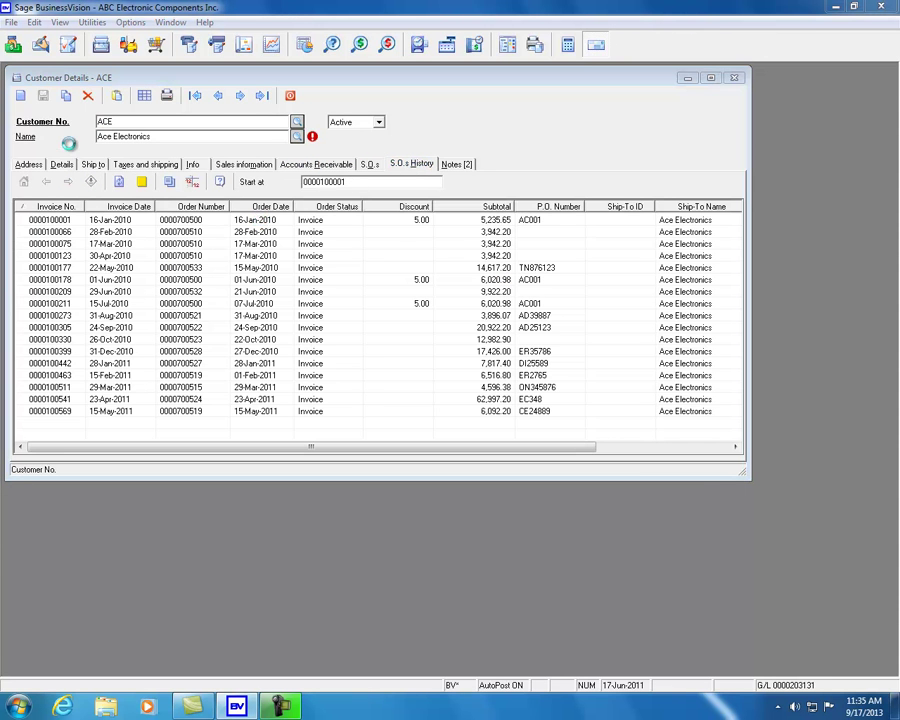
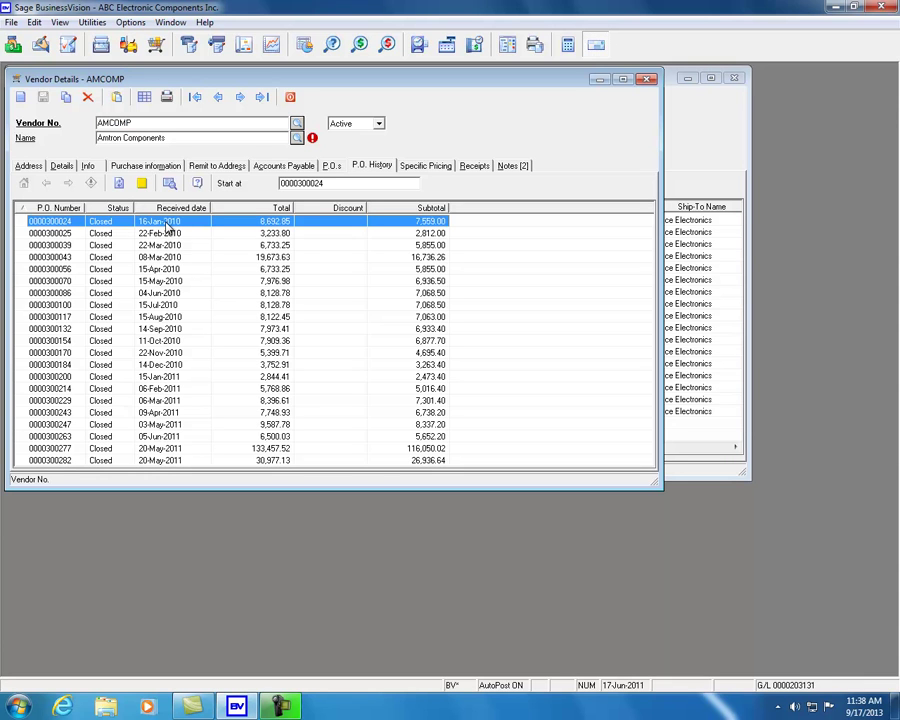
# - View the 16-Jan-2010 purchase order from Amtron Components' purchase order history, and close it
pyautogui.click(169, 183)
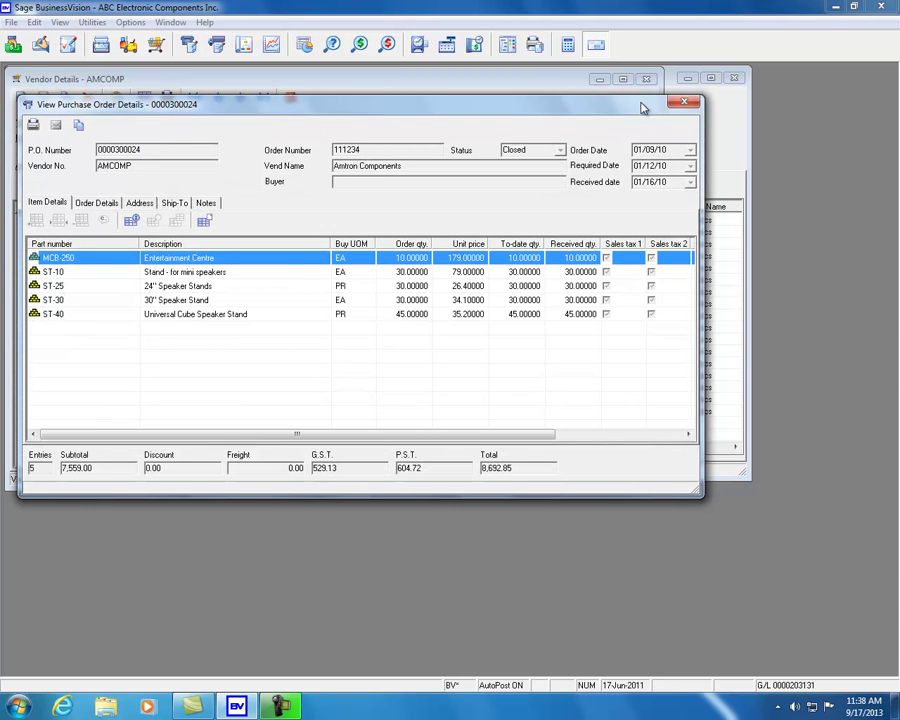
pyautogui.click(684, 101)
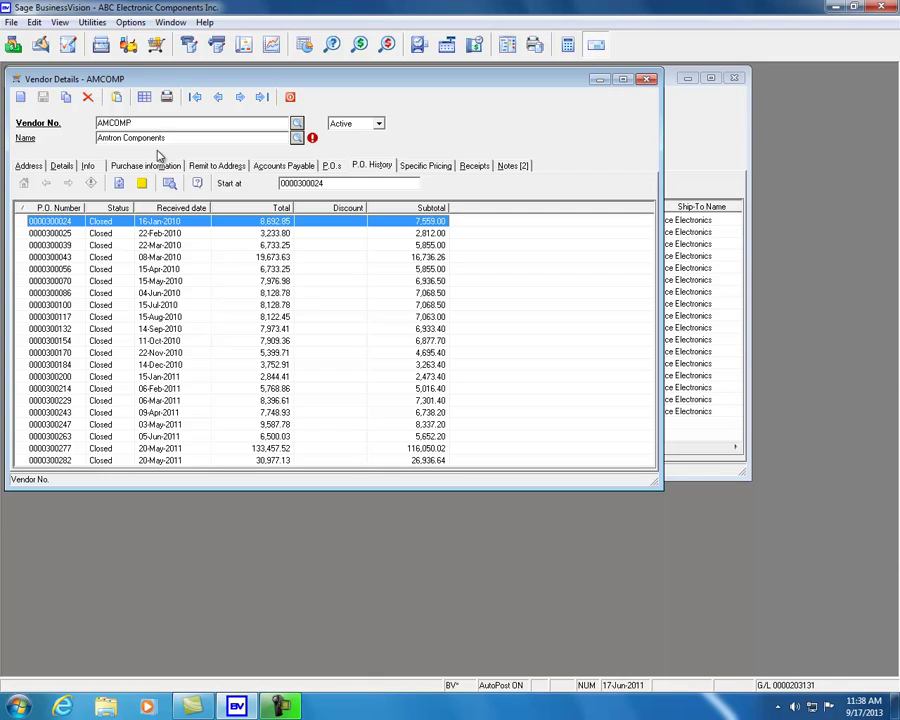
# - Set Amtron Components' purchase order type to Form and e-mail, and save the vendor record
pyautogui.click(61, 166)
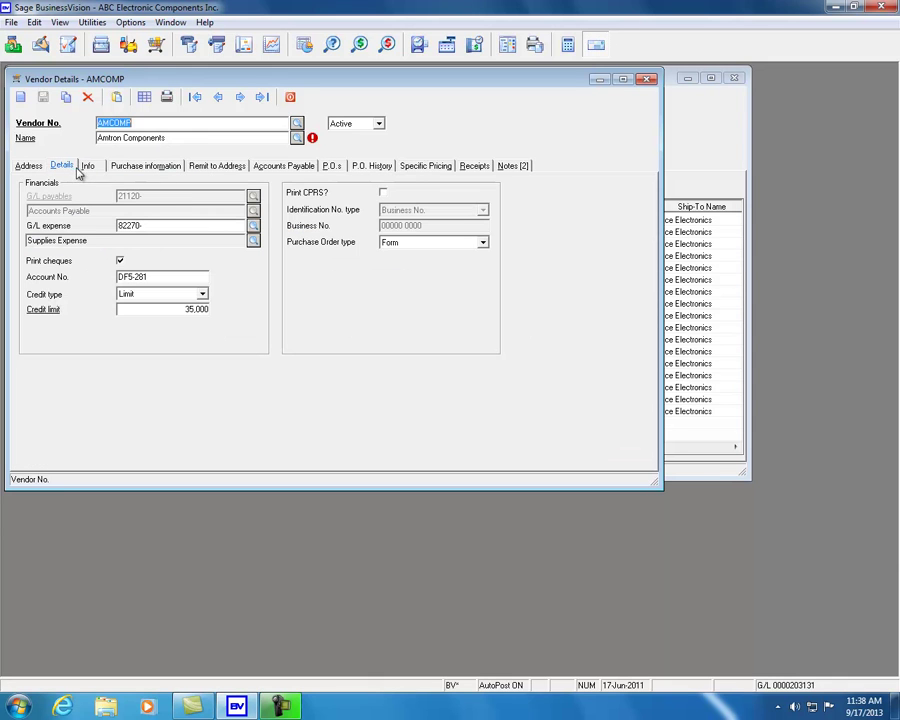
pyautogui.click(462, 246)
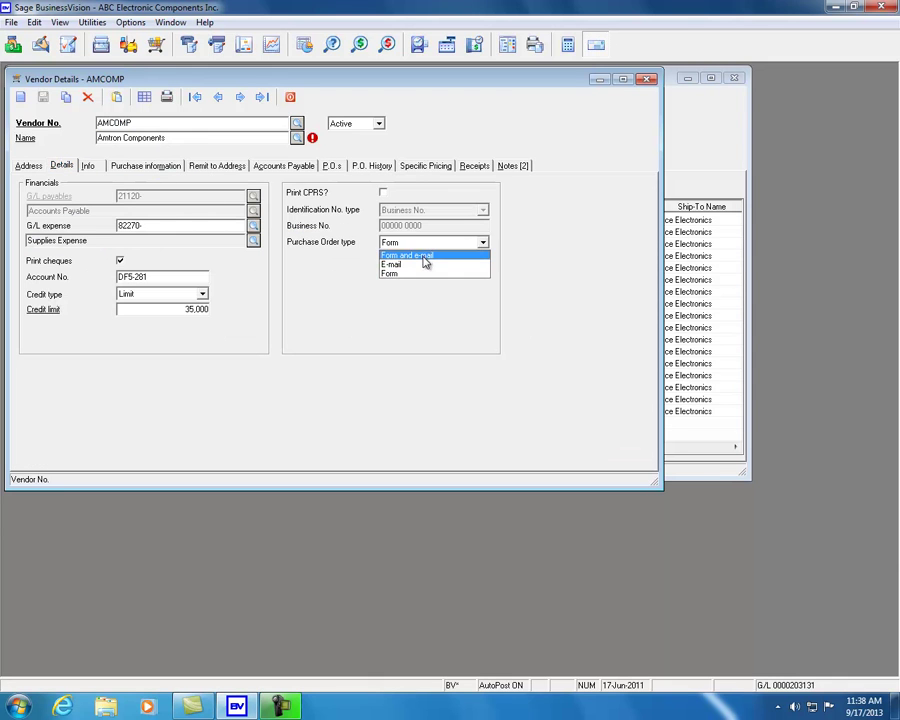
pyautogui.click(424, 255)
pyautogui.click(43, 97)
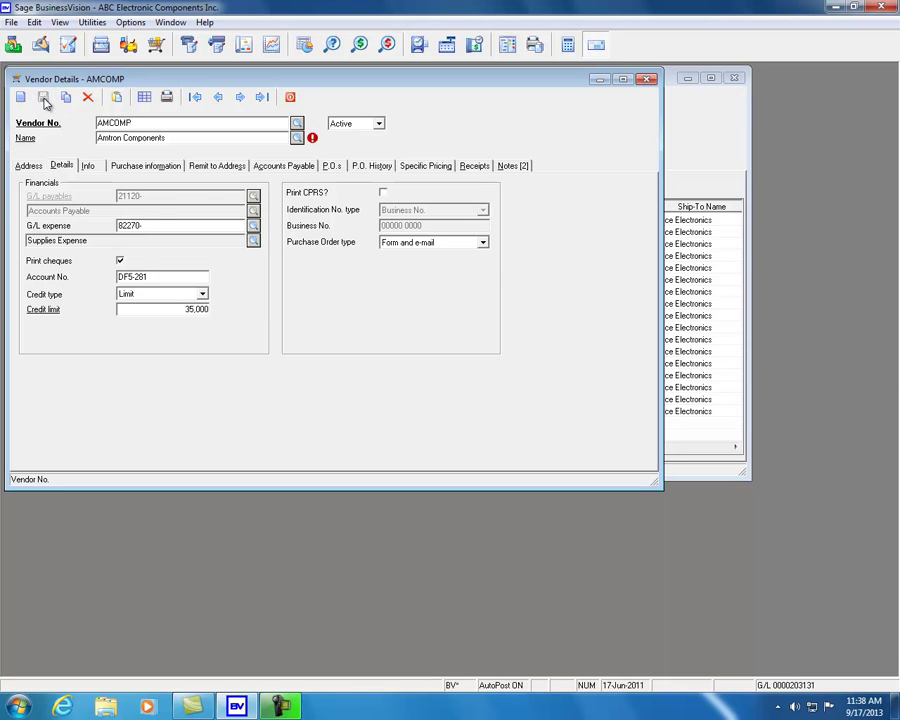
# - Reopen the 16-Jan-2010 purchase order from the vendor's purchase order history to view its item details, and close it
pyautogui.click(377, 170)
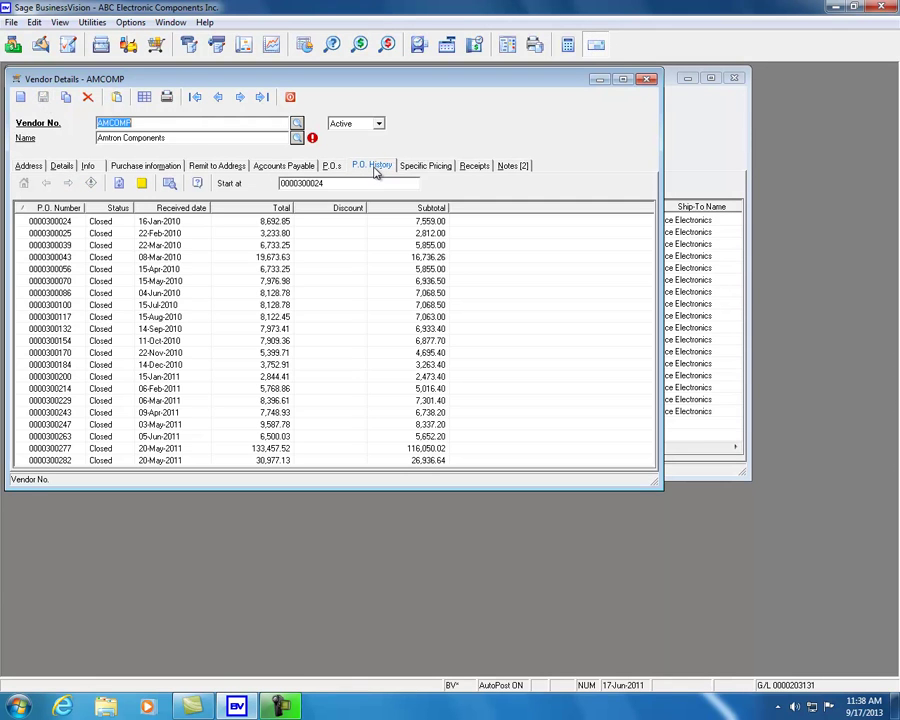
pyautogui.click(222, 221)
pyautogui.click(170, 185)
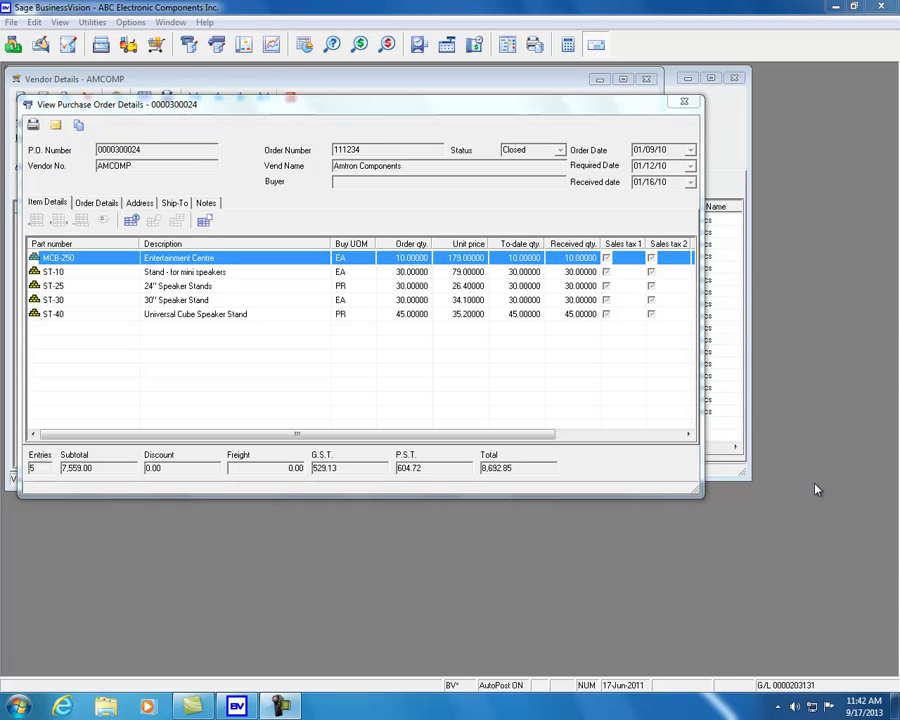
pyautogui.click(684, 101)
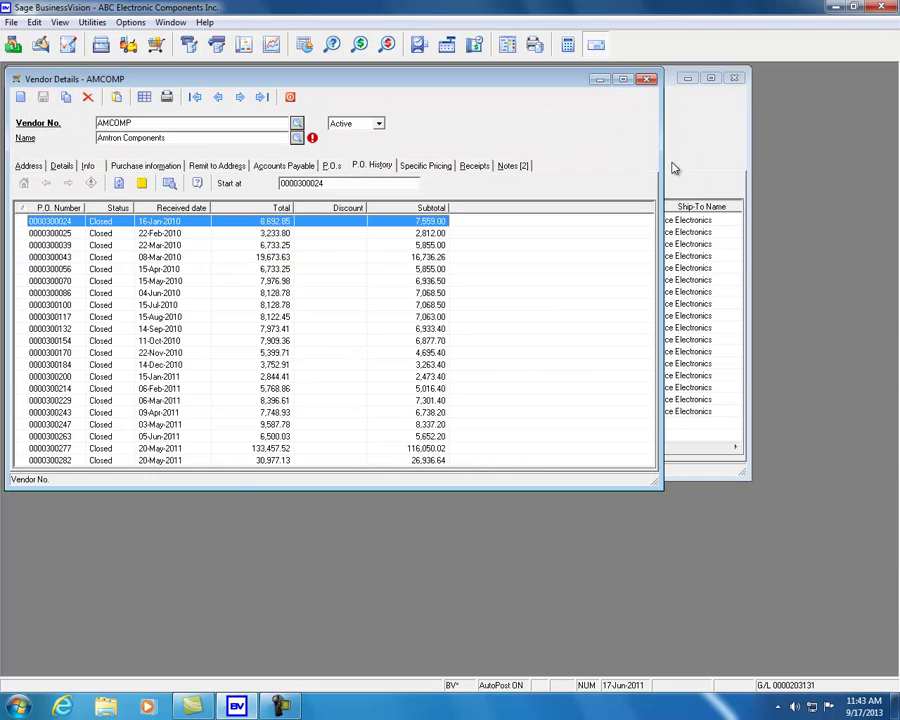
# - Turn off cheque printing in Amtron Components' vendor details and save the record
pyautogui.click(61, 166)
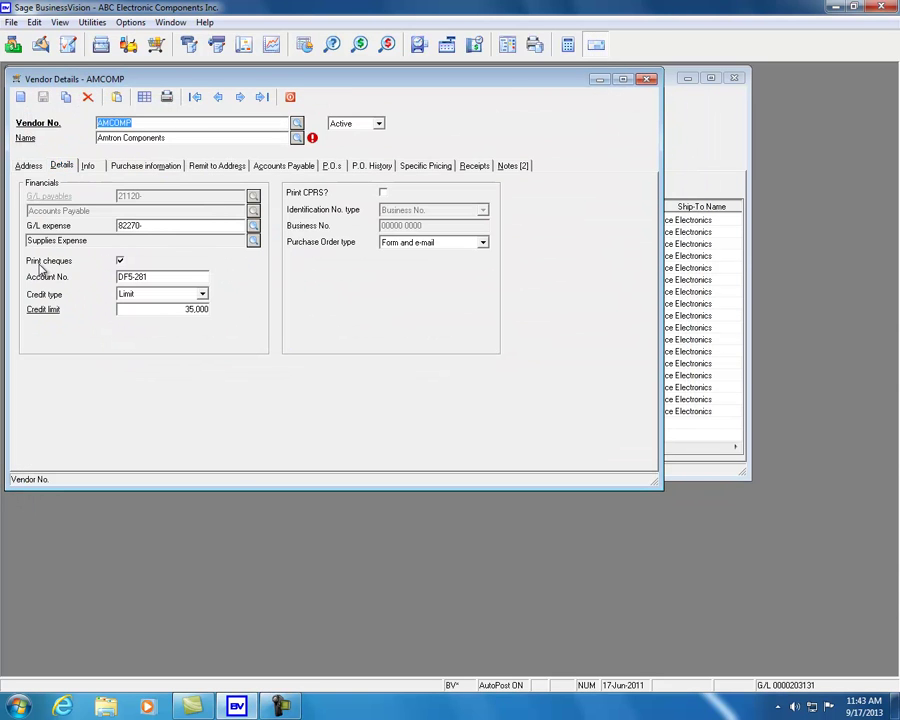
pyautogui.click(120, 261)
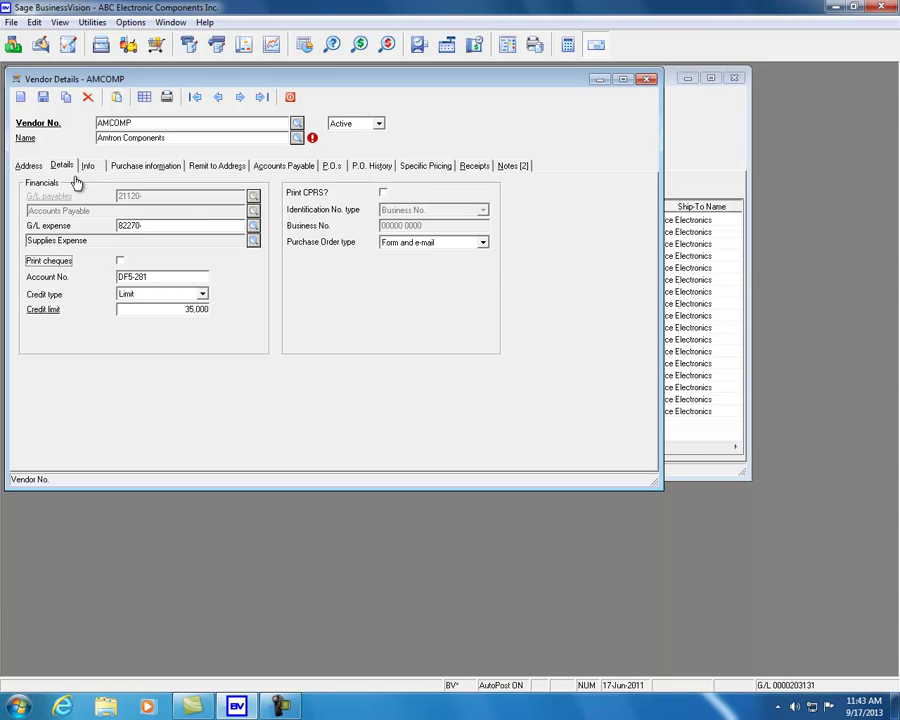
pyautogui.click(43, 97)
# - Check the cheque printing option for Amtron Components in Accounts Payable by toggling it, and return to the vendor details
pyautogui.moveTo(184, 86); pyautogui.dragTo(250, 168)
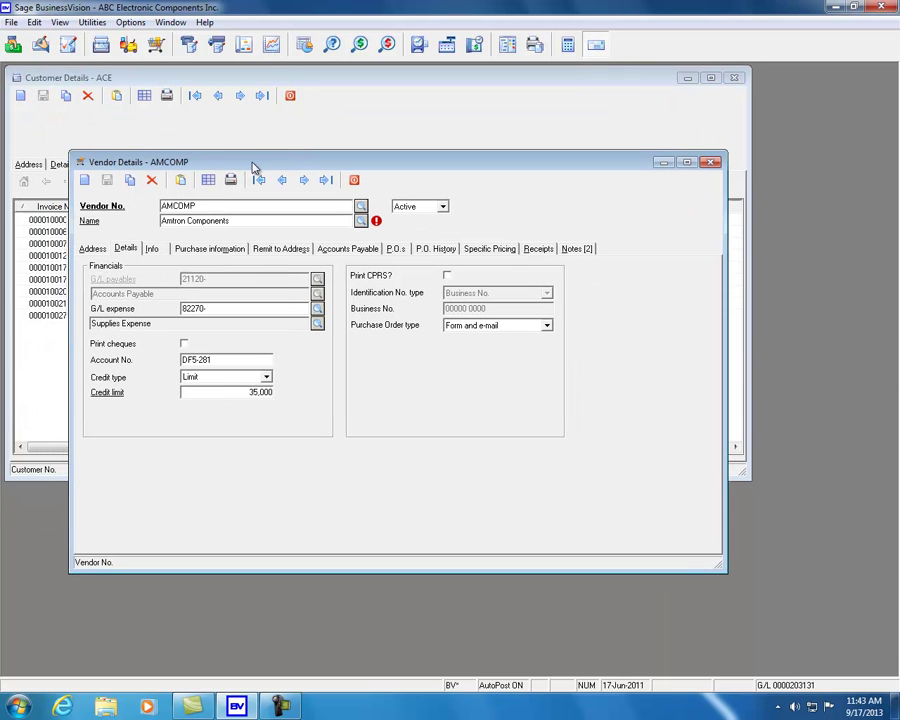
pyautogui.click(40, 45)
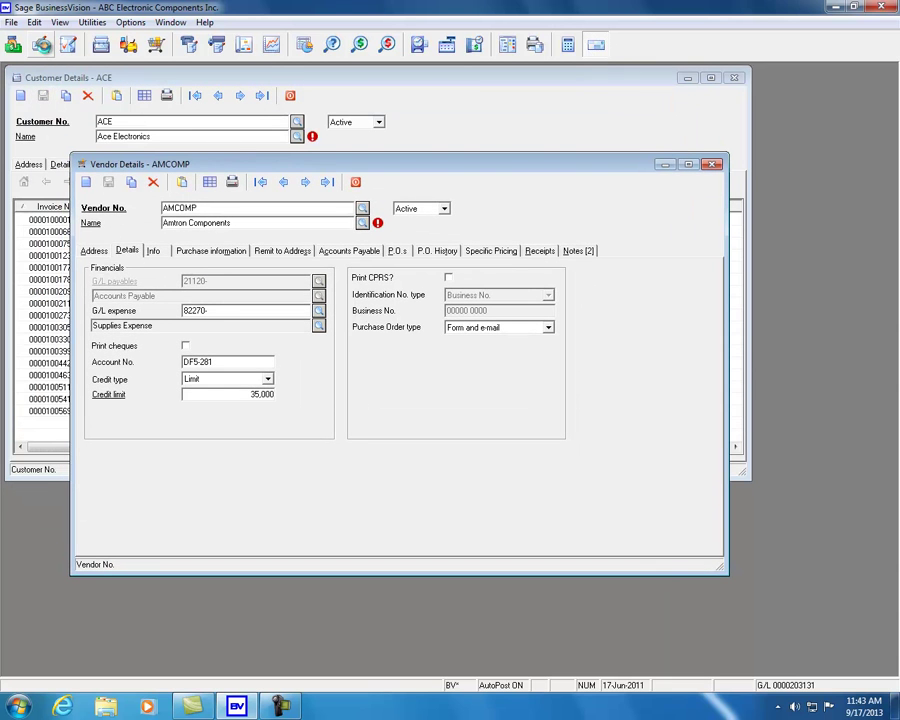
pyautogui.click(165, 96)
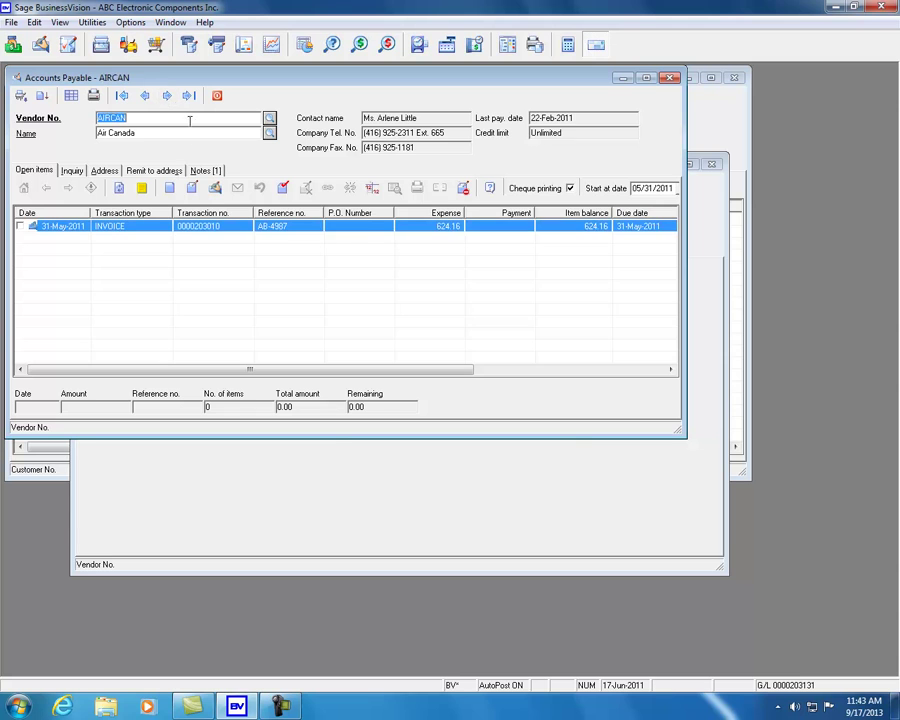
pyautogui.click(166, 95)
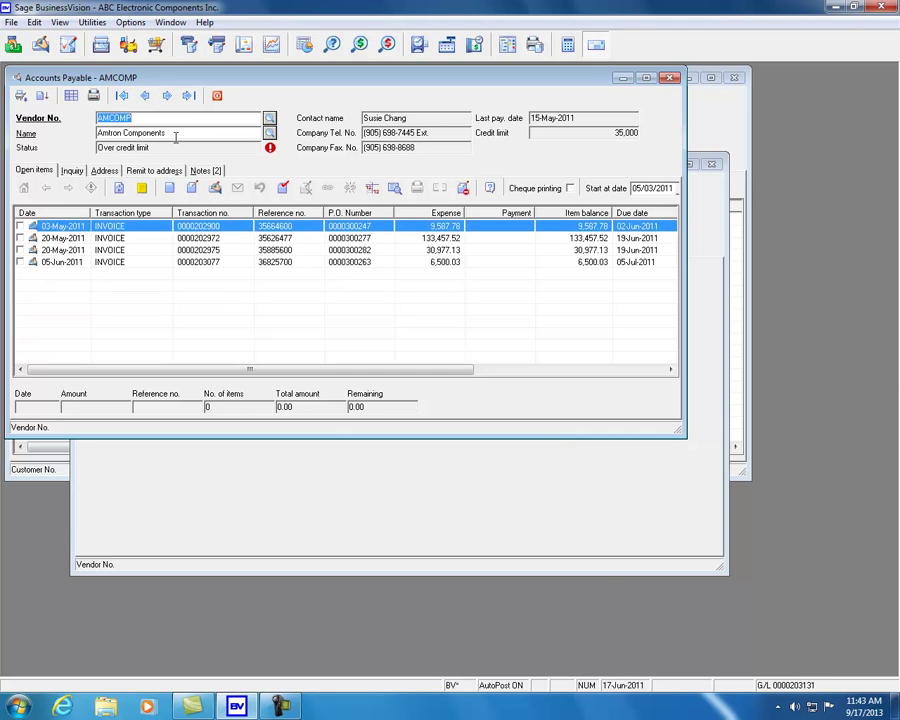
pyautogui.click(570, 188)
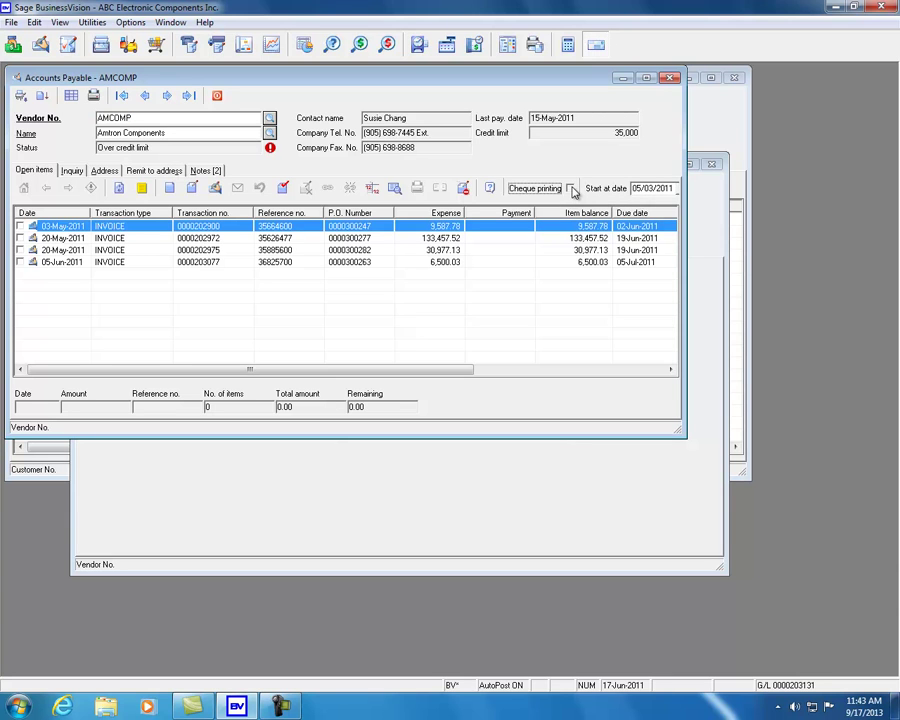
pyautogui.click(569, 189)
pyautogui.click(45, 466)
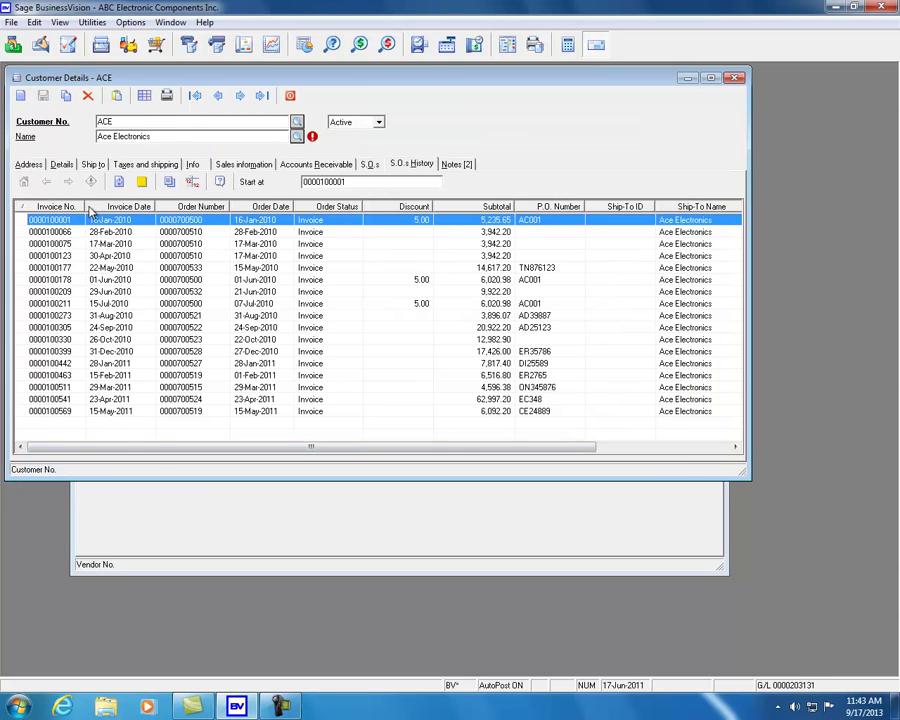
pyautogui.click(147, 545)
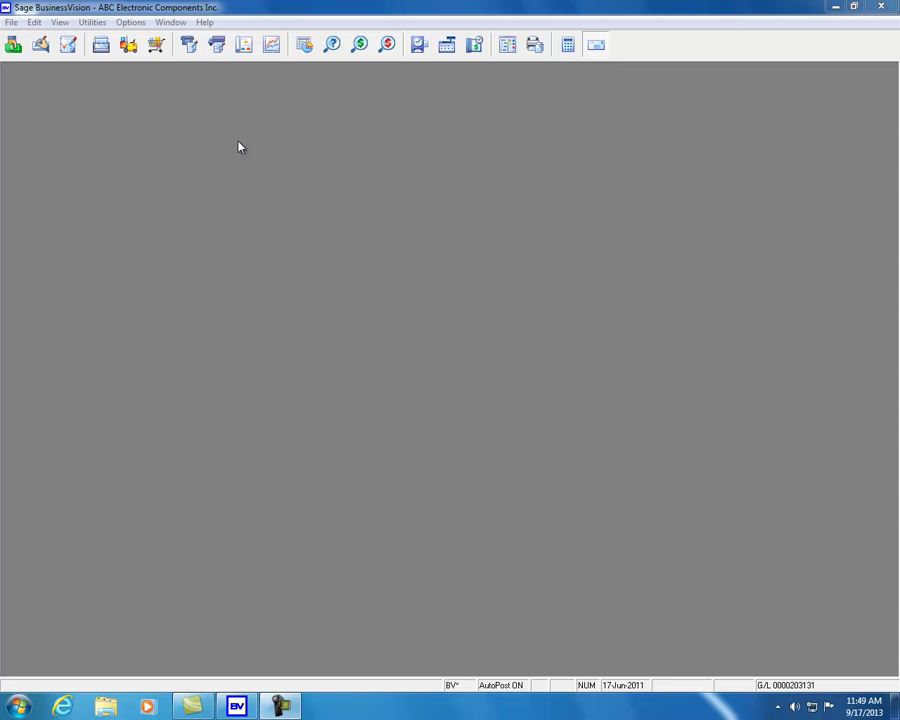
# - Try limiting the batch billing process to required dates from 06/17/11 to 06/17/11, and cancel it
pyautogui.click(36, 23)
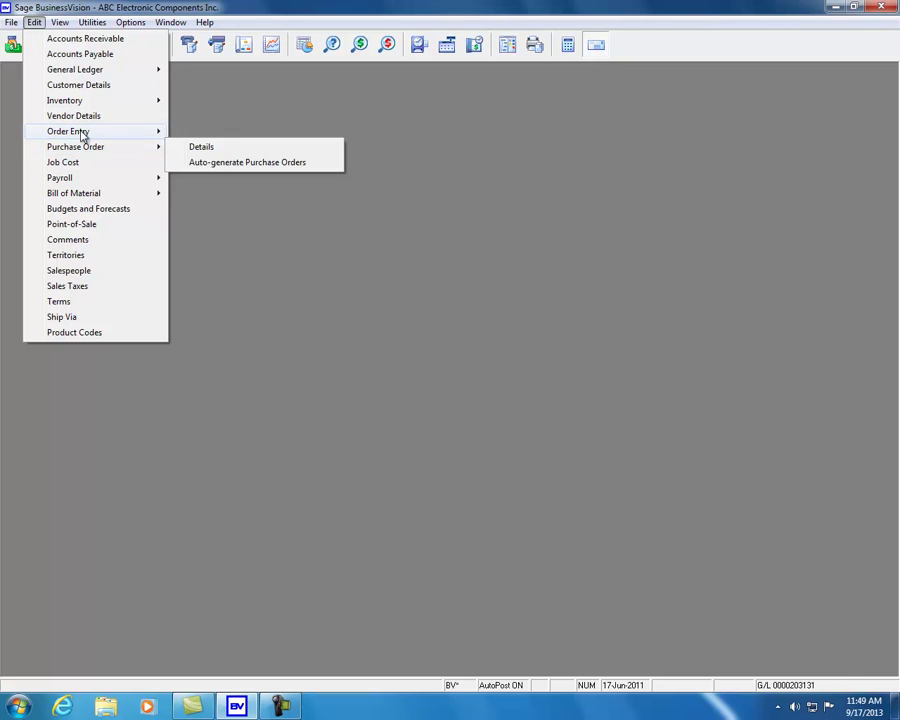
pyautogui.moveTo(132, 136)
pyautogui.click(211, 147)
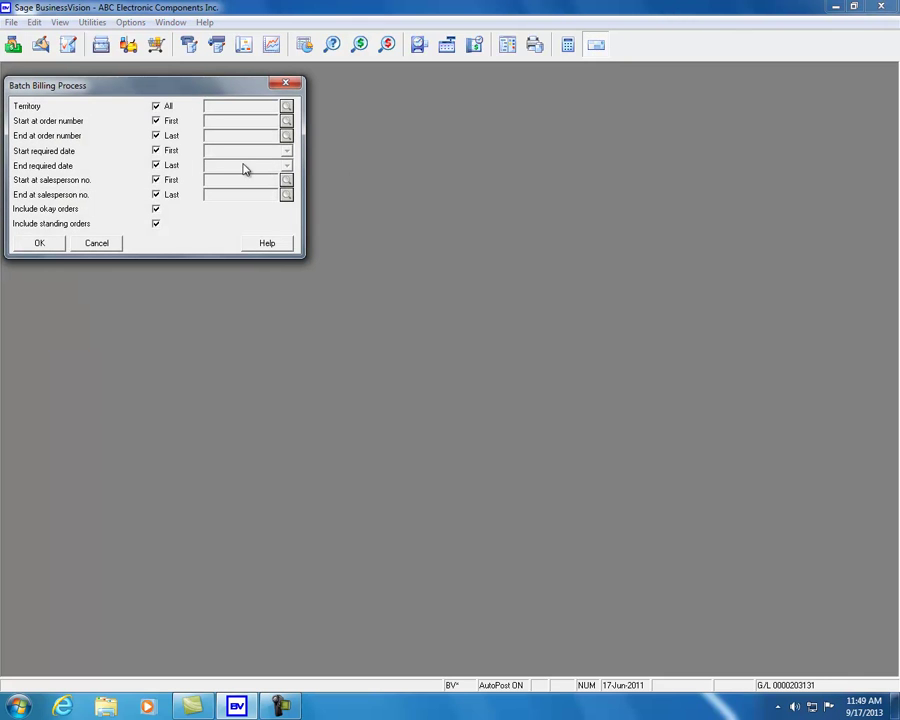
pyautogui.click(168, 151)
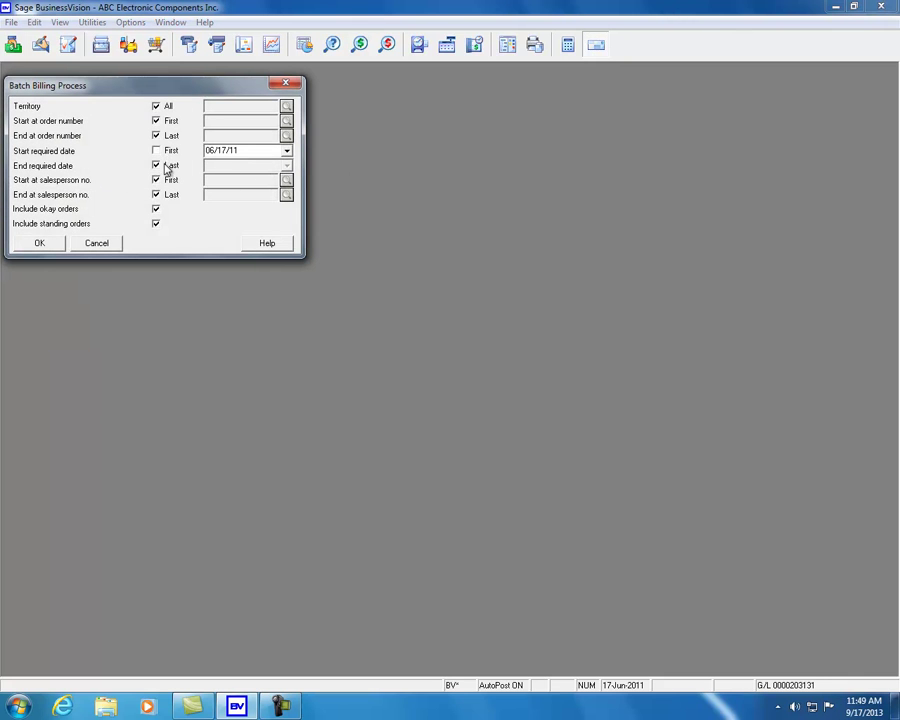
pyautogui.click(168, 167)
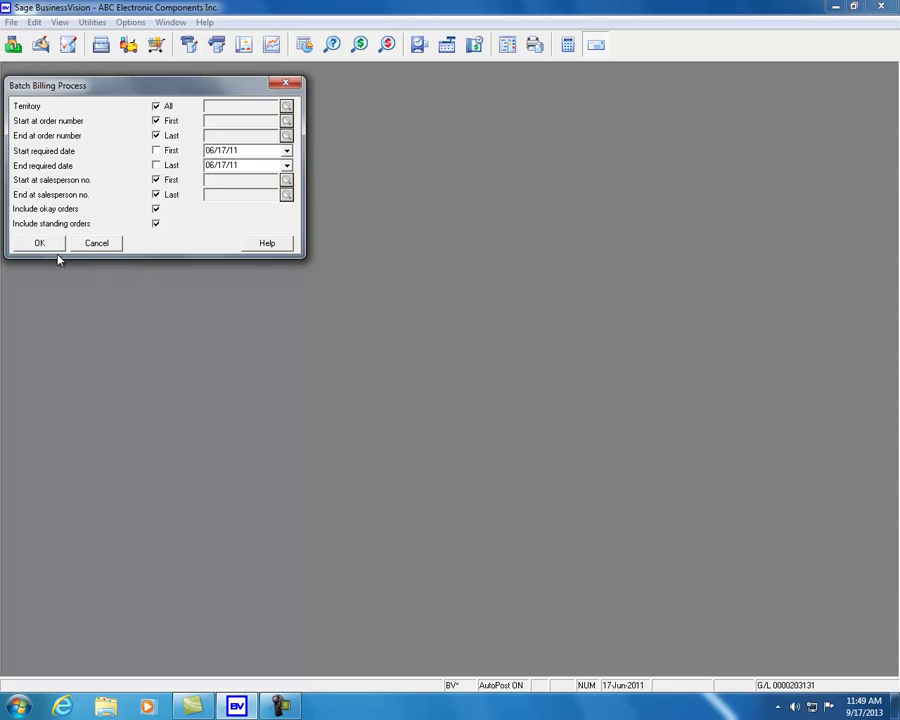
pyautogui.click(100, 244)
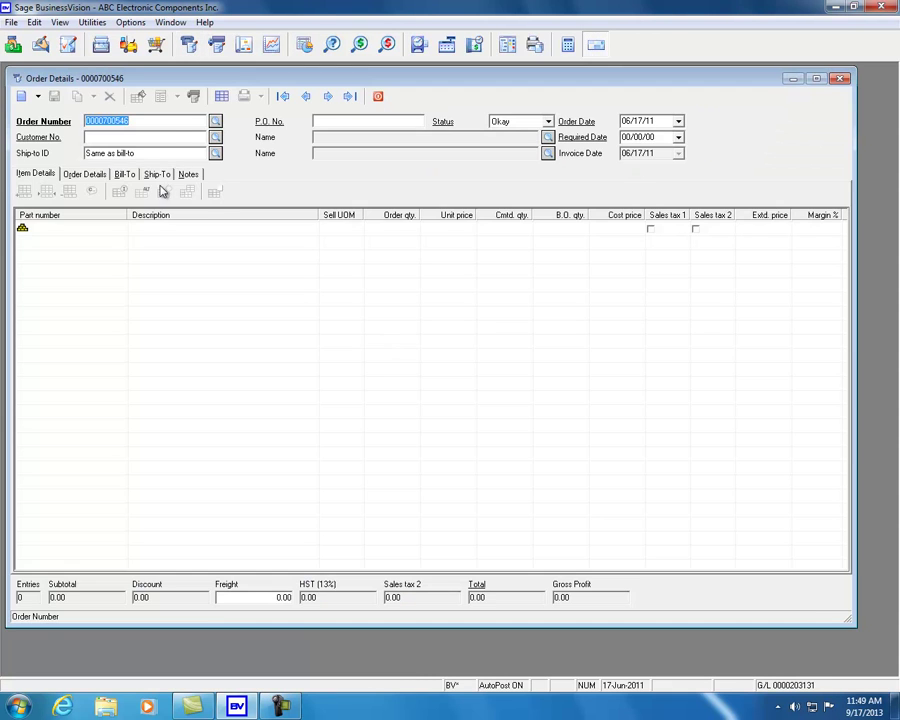
# - Add part CD-204, Compact Disk Player with Autoskip, to the new sales order and look at the line's item information
pyautogui.click(120, 235)
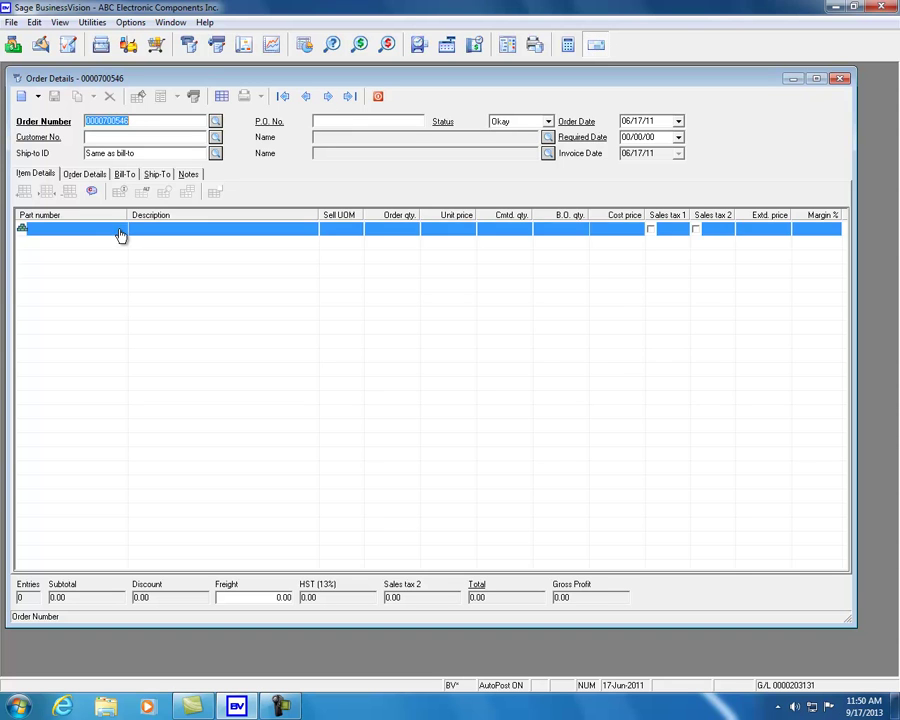
pyautogui.click(117, 231)
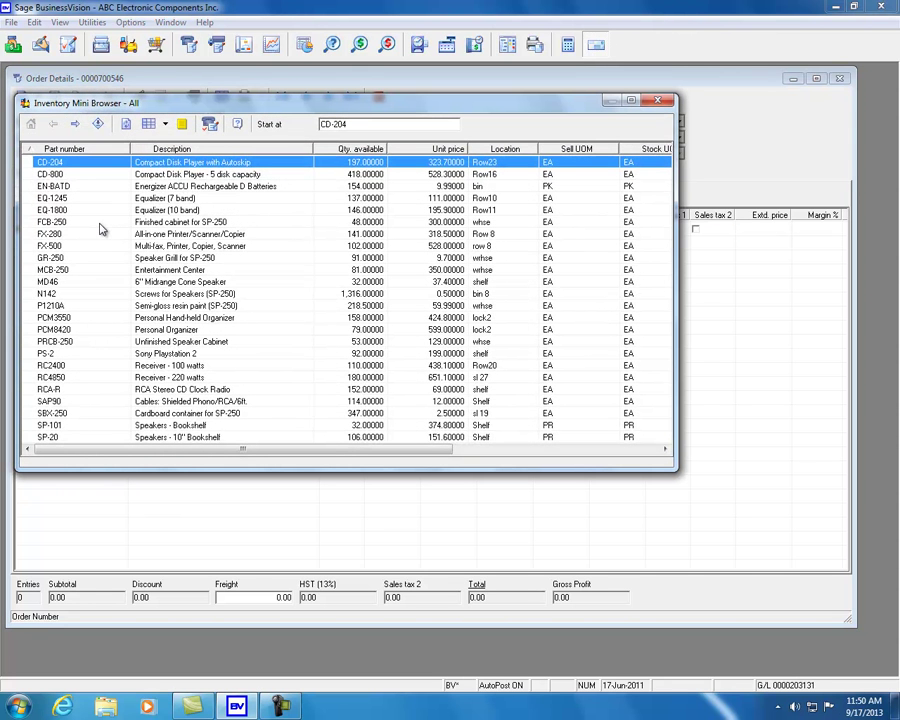
pyautogui.doubleClick(85, 167)
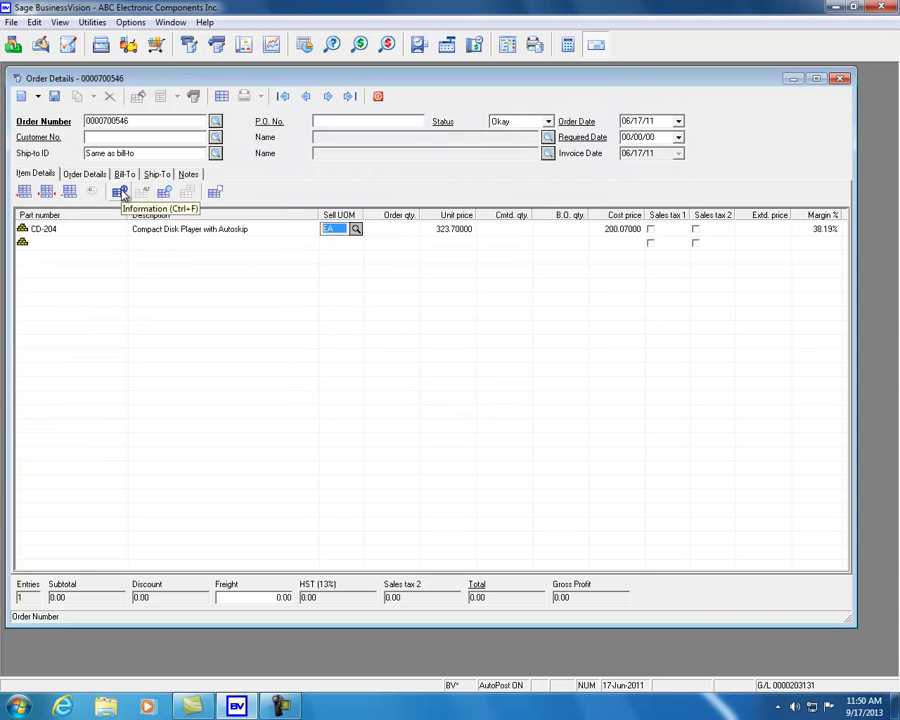
pyautogui.doubleClick(299, 236)
pyautogui.click(261, 176)
pyautogui.click(299, 174)
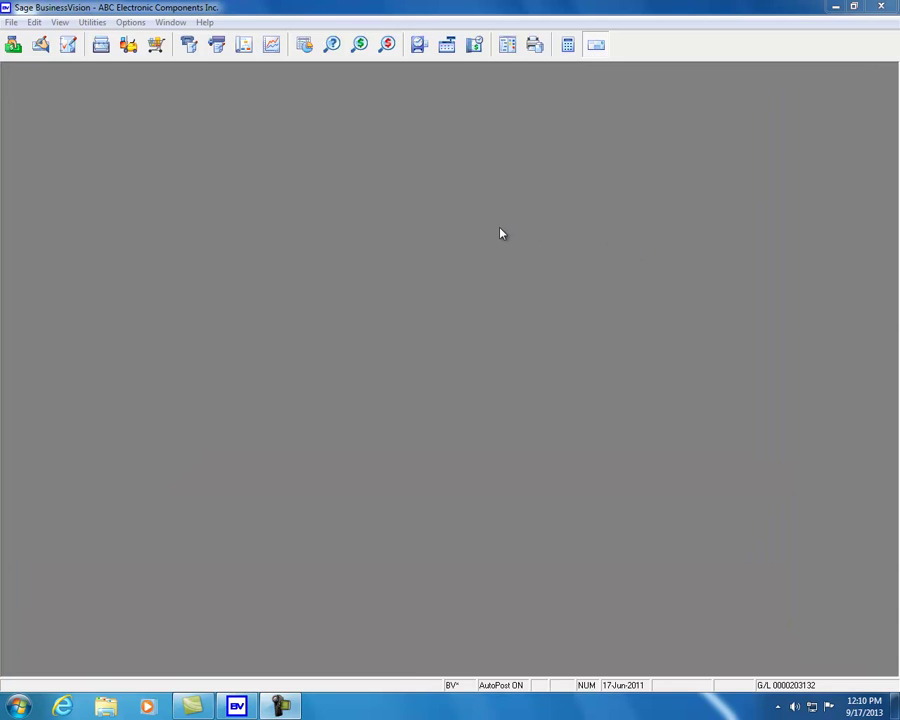
# - Open the issued Clarence Sound Systems purchase order and fill in the full received quantities for all its items
pyautogui.click(216, 44)
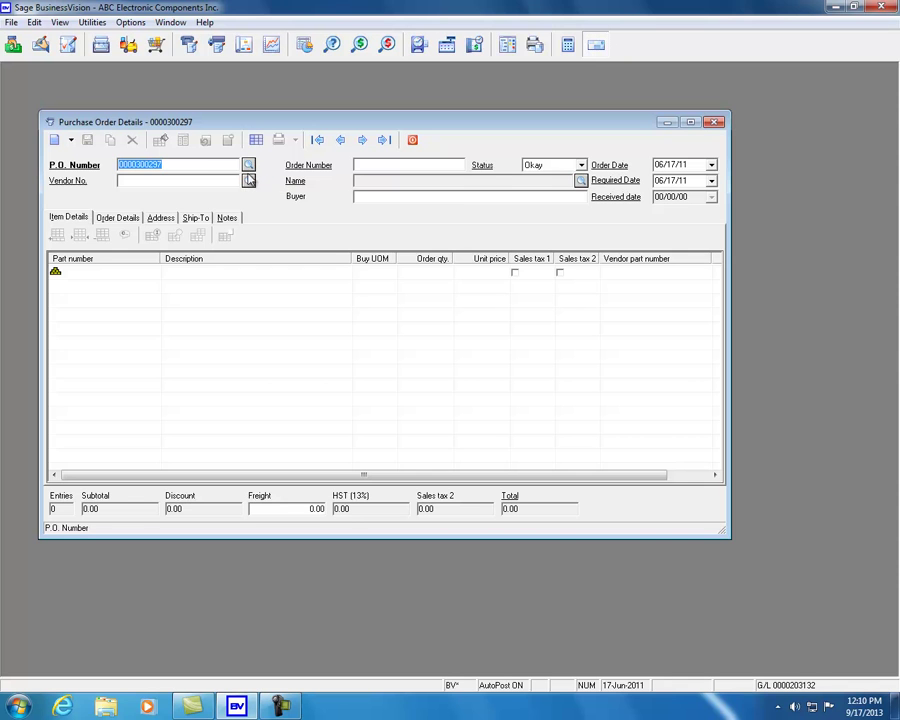
pyautogui.click(249, 168)
pyautogui.doubleClick(116, 179)
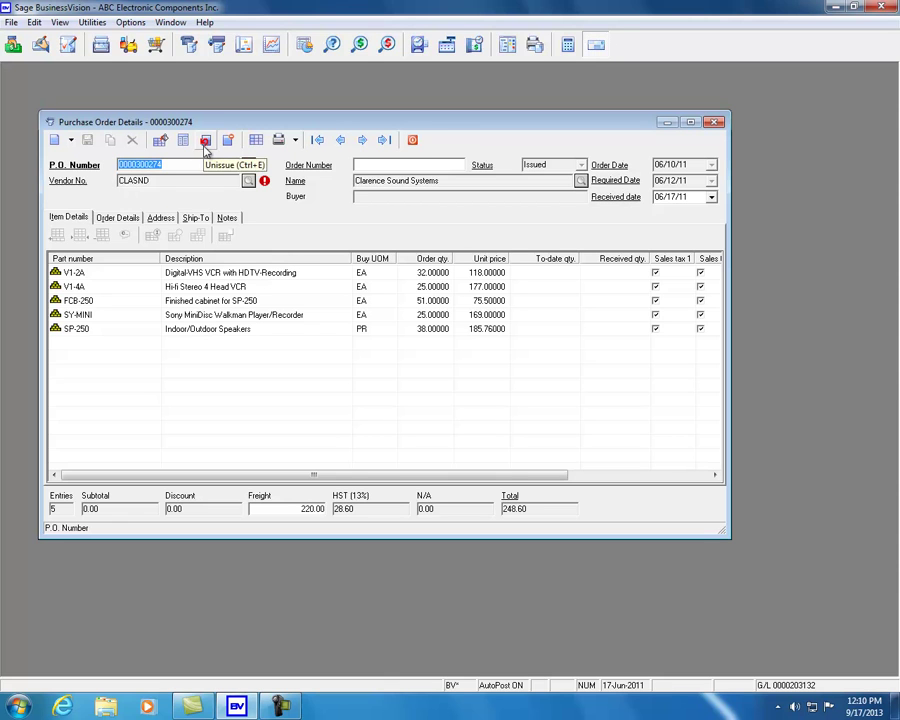
pyautogui.click(177, 145)
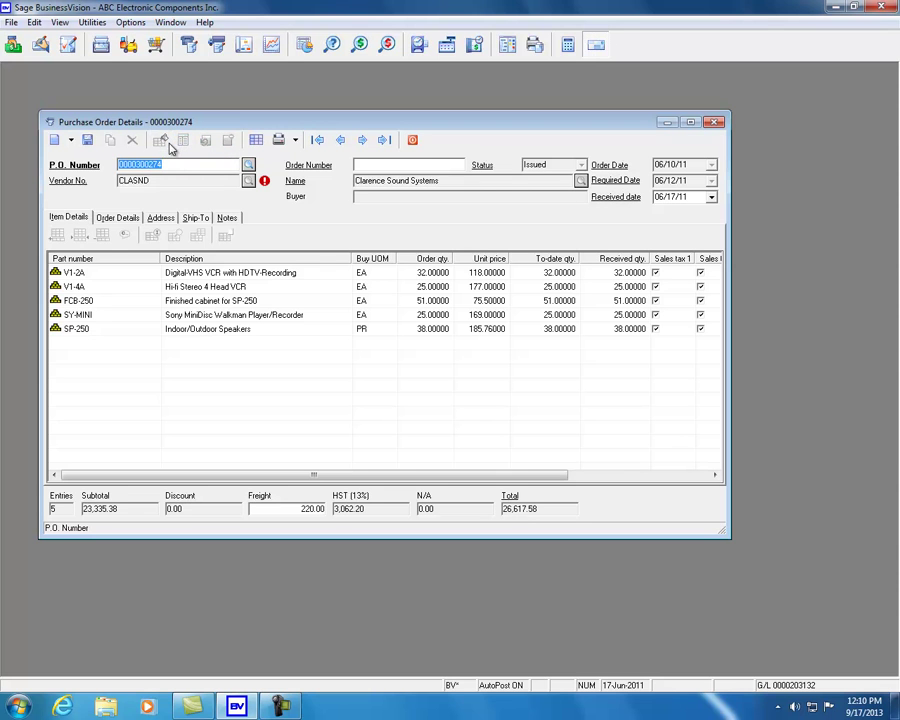
# - Save the received purchase order and choose to record a vendor invoice against it
pyautogui.click(87, 140)
pyautogui.click(82, 278)
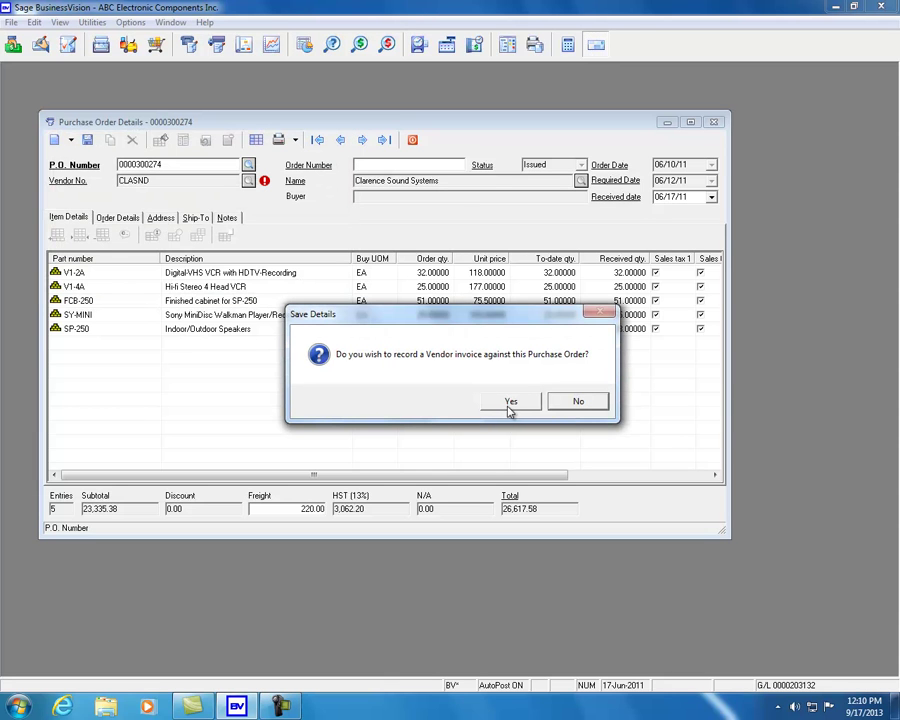
pyautogui.click(511, 402)
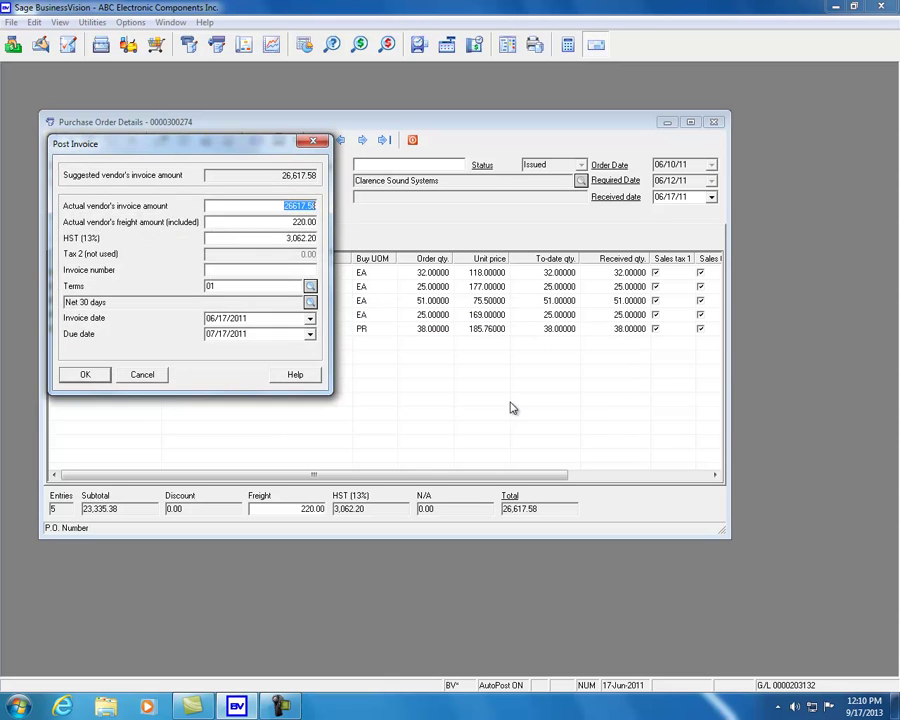
# - Set the vendor invoice's terms to 06 Certified Funds, post the invoice, and decline closing the purchase order
pyautogui.click(311, 289)
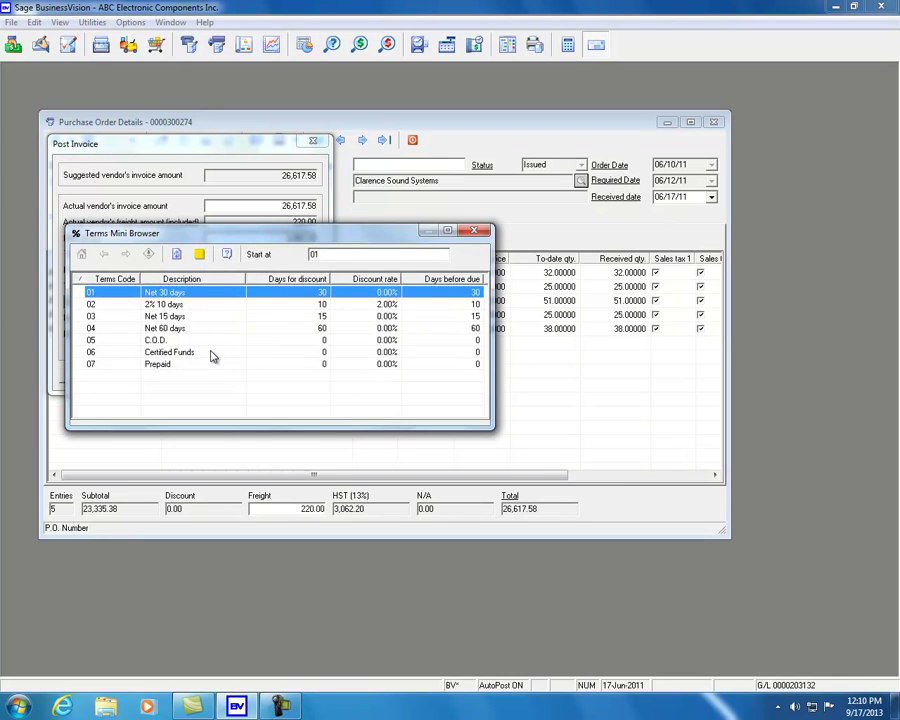
pyautogui.moveTo(244, 238); pyautogui.dragTo(228, 368)
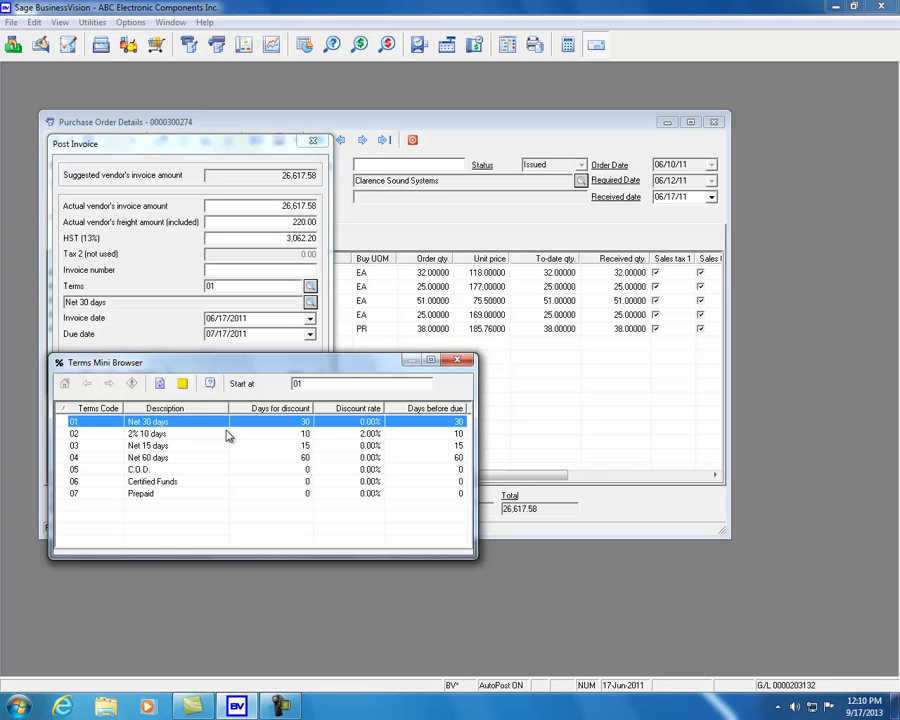
pyautogui.doubleClick(183, 483)
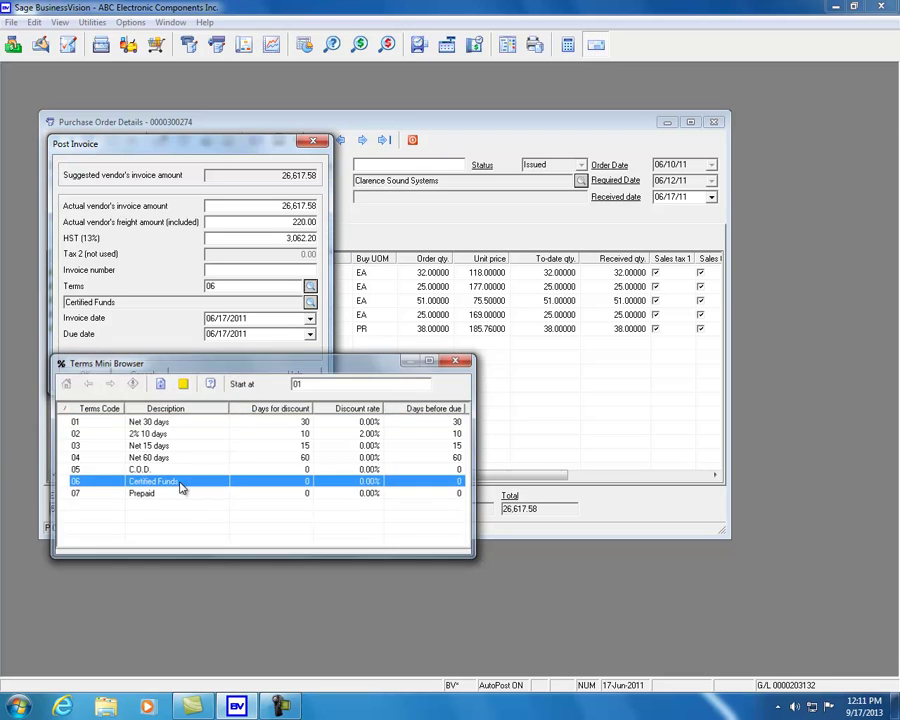
pyautogui.click(97, 378)
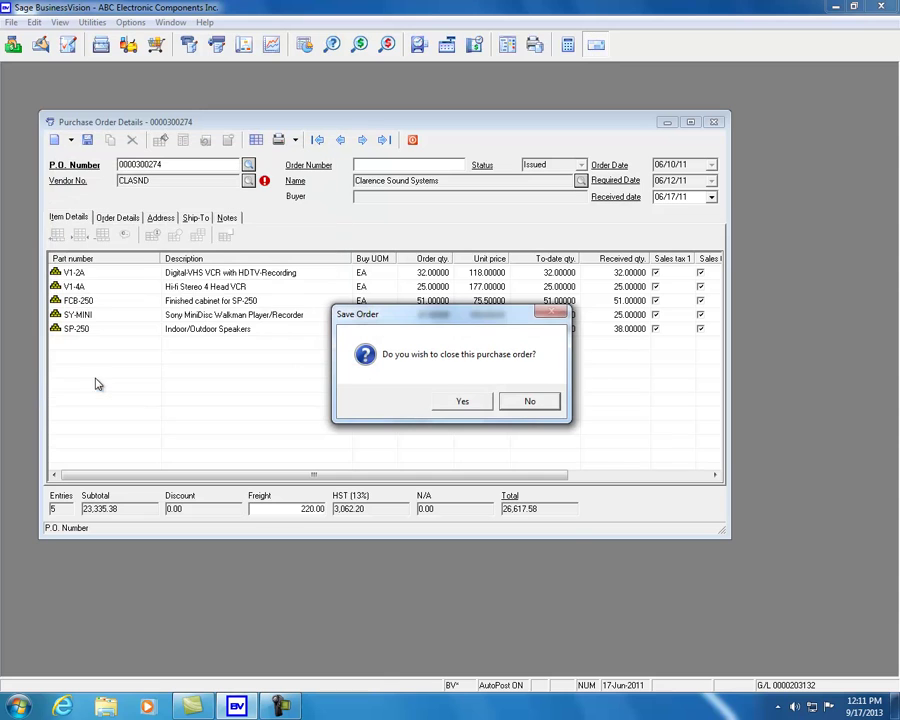
pyautogui.click(522, 403)
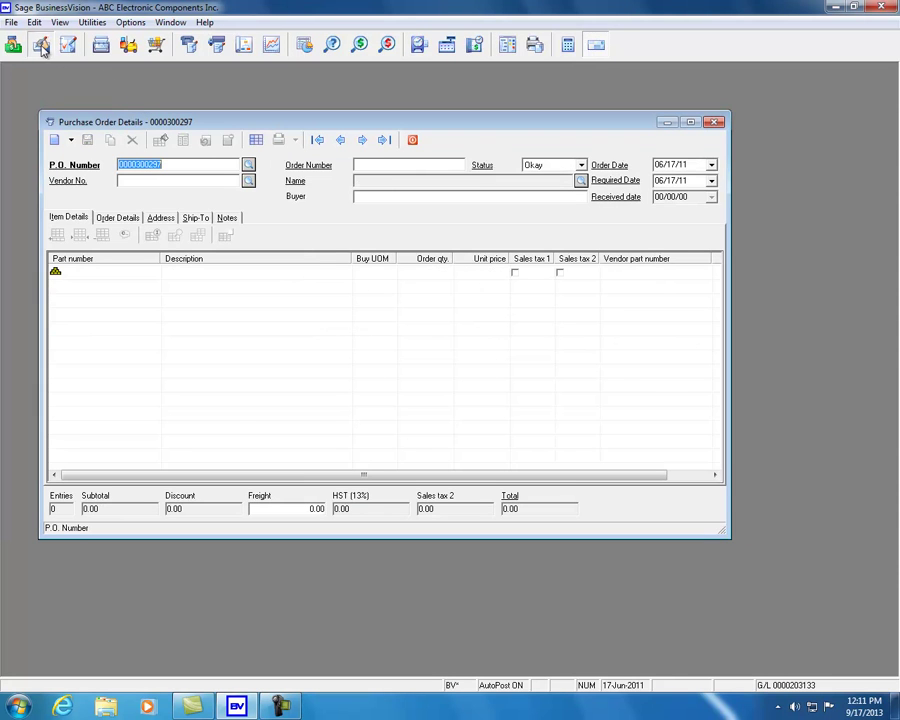
# - Look up Clarence Sound Systems in Accounts Payable, check the terms on its new Certified Funds invoice, and close the window
pyautogui.click(42, 47)
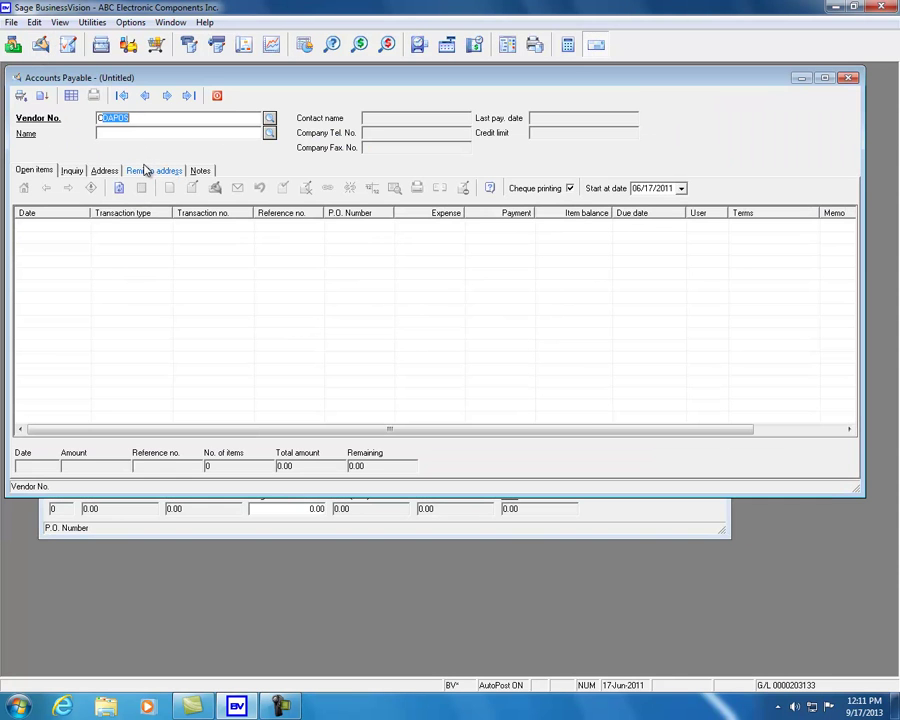
pyautogui.write('CLAIR')
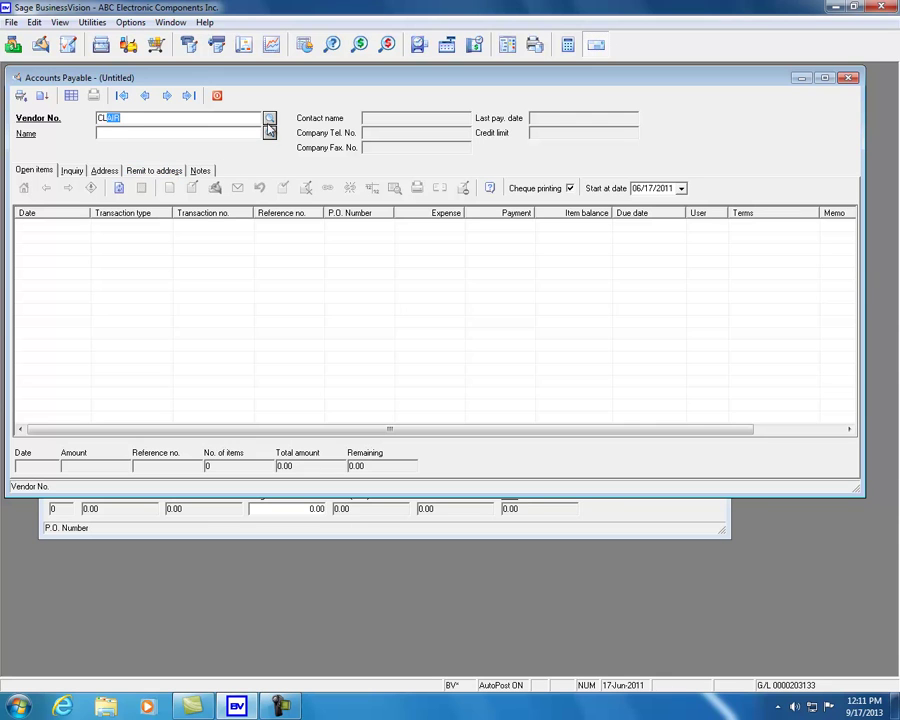
pyautogui.press('Return')
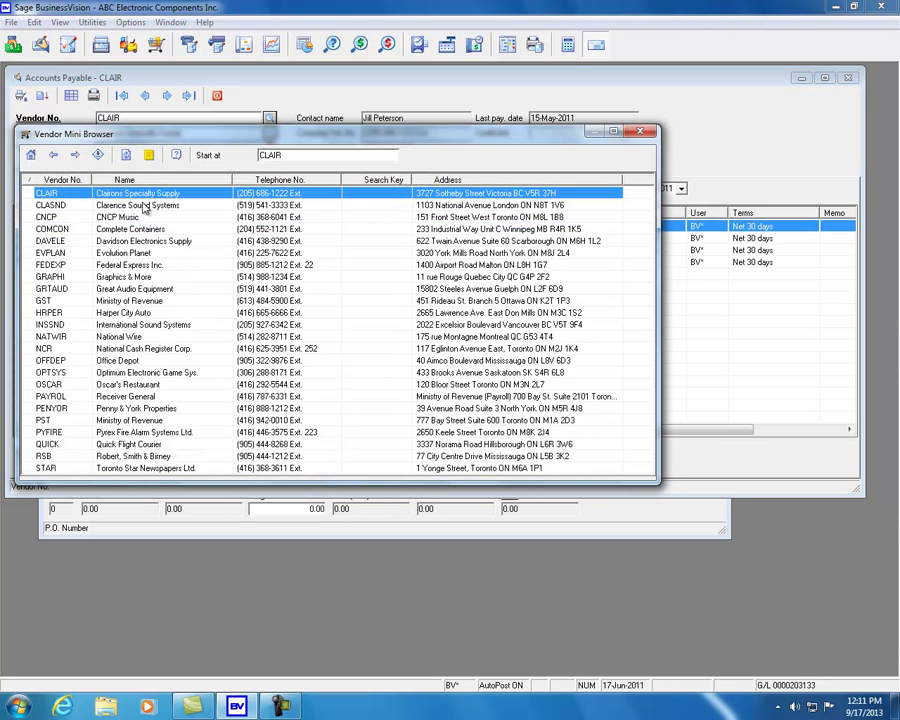
pyautogui.doubleClick(143, 206)
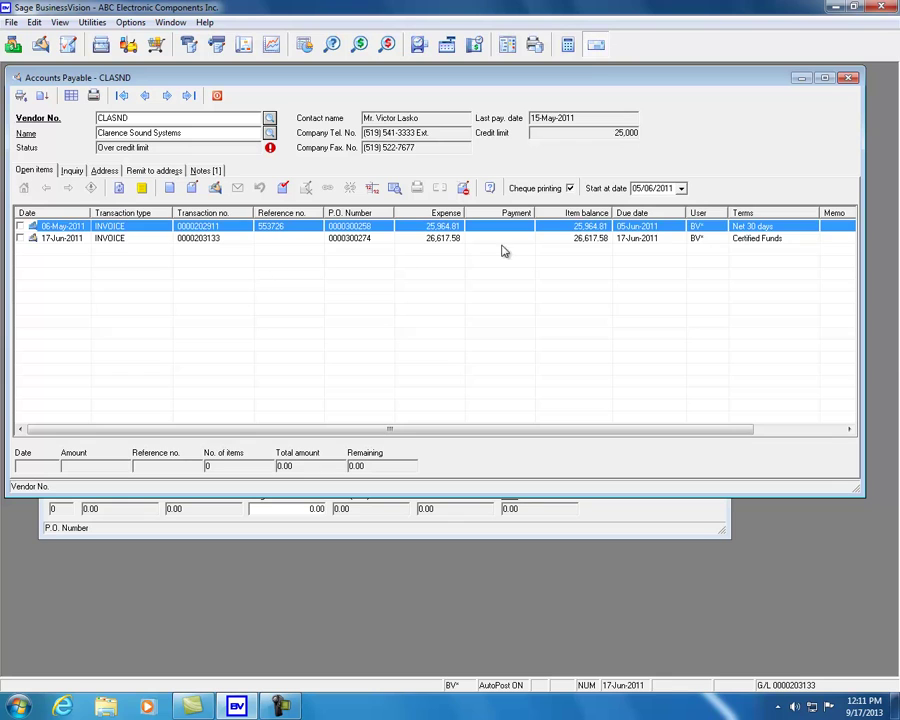
pyautogui.click(508, 239)
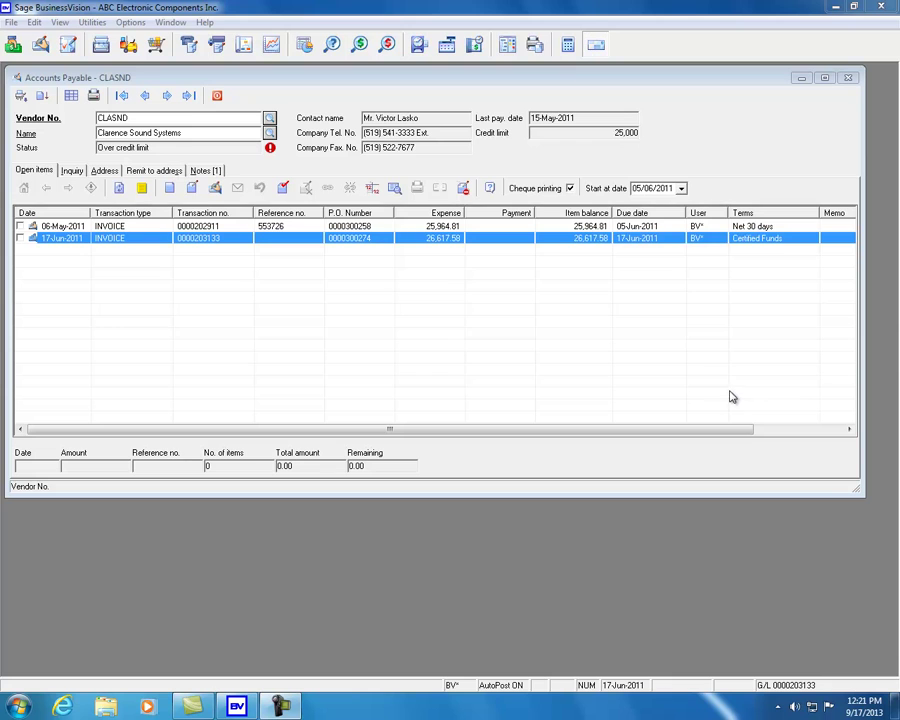
pyautogui.click(218, 96)
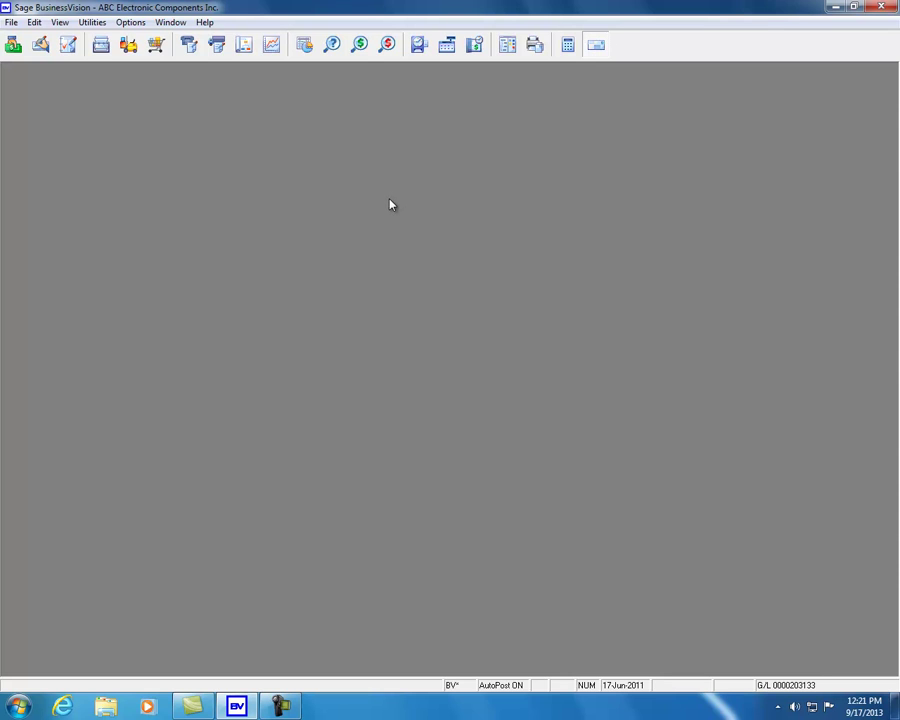
# - Open the first employee record and look at its e-mail address and personal details
pyautogui.click(418, 46)
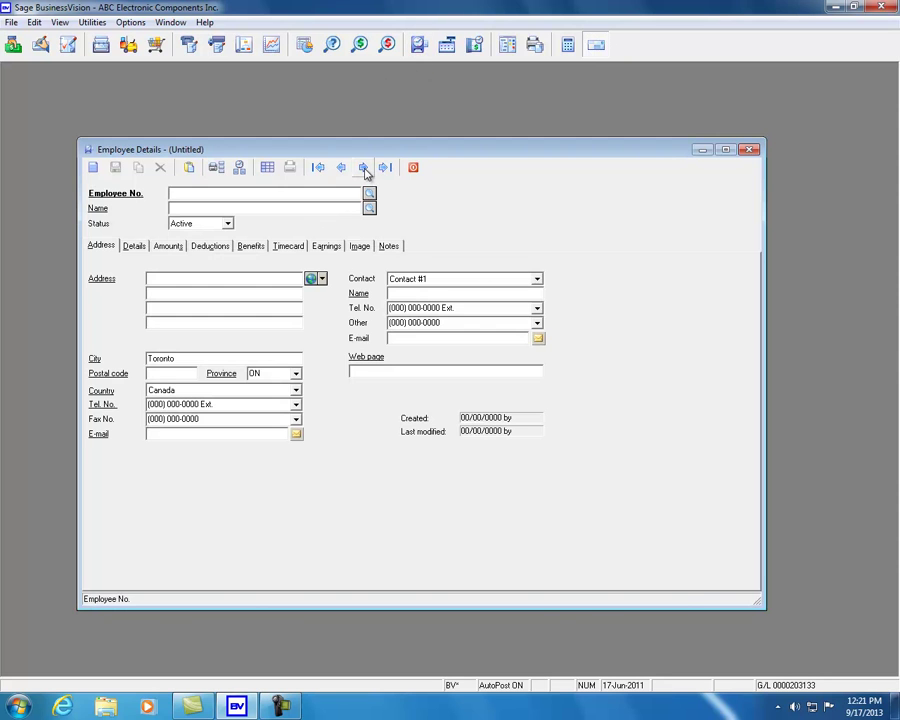
pyautogui.click(365, 170)
pyautogui.moveTo(254, 432); pyautogui.dragTo(127, 431)
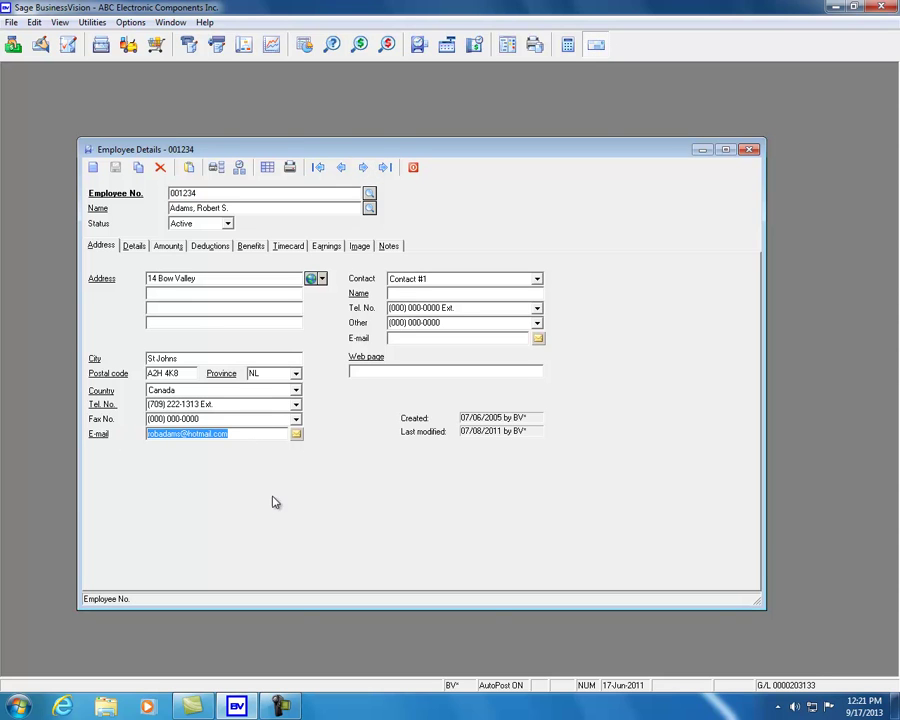
pyautogui.click(135, 247)
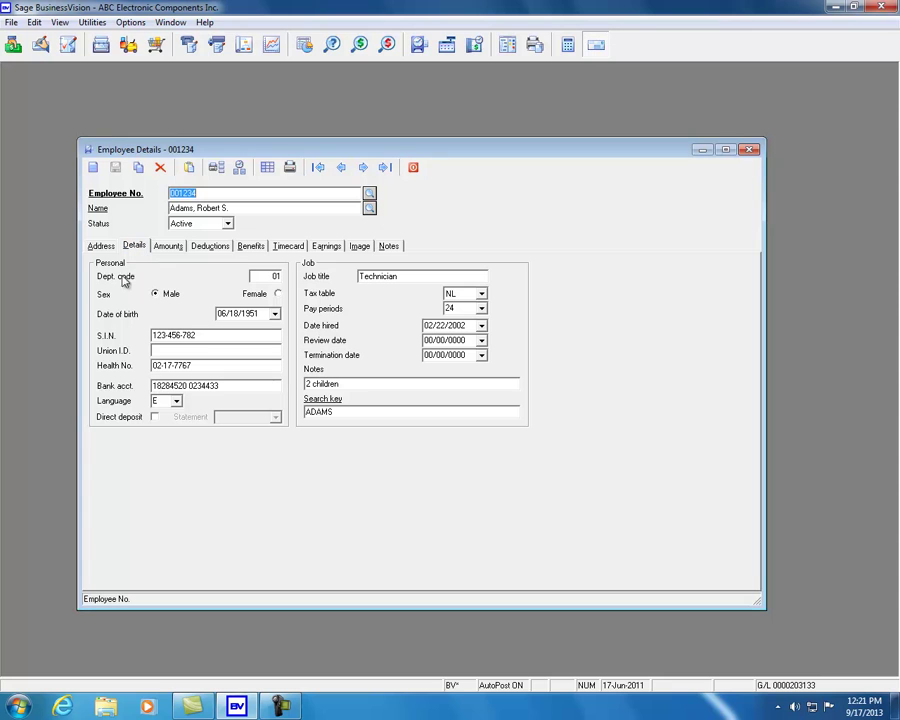
# - Enable direct deposit for the employee with the Form and e-mail statement option, and close the record without saving
pyautogui.click(155, 419)
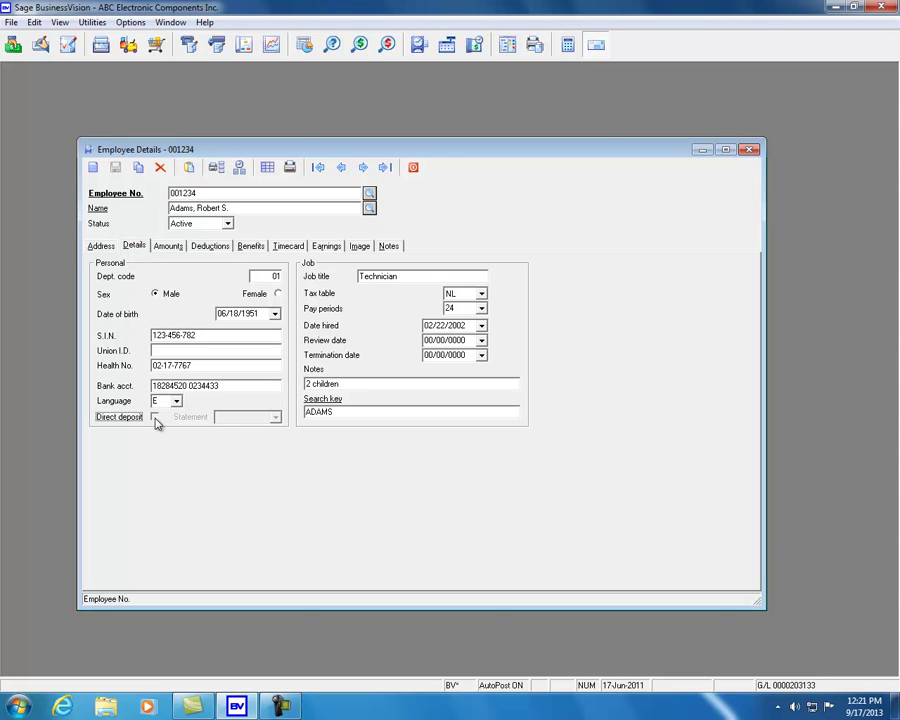
pyautogui.click(276, 419)
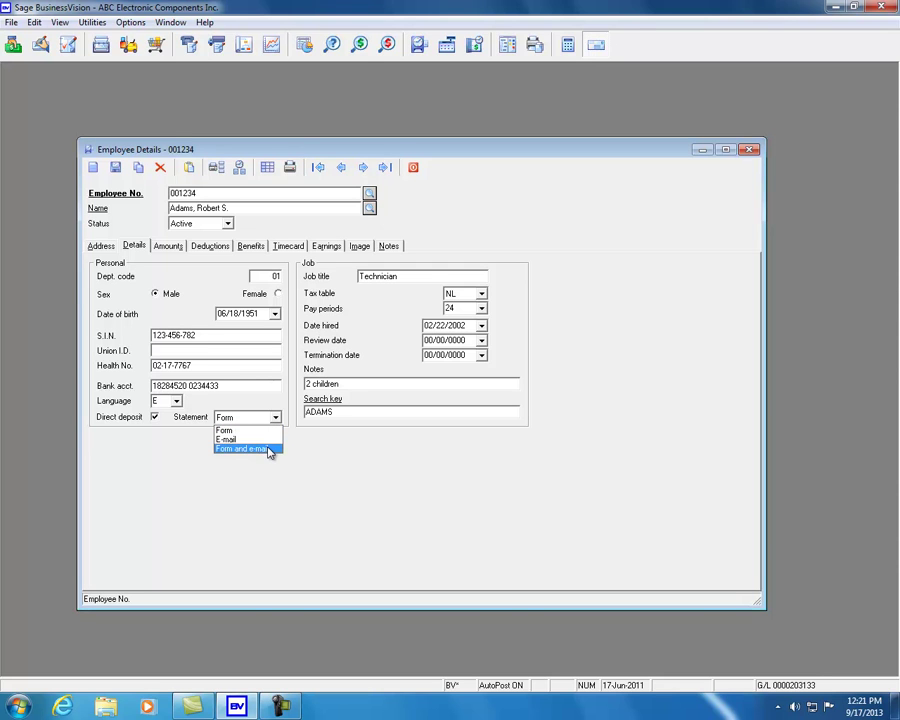
pyautogui.click(268, 452)
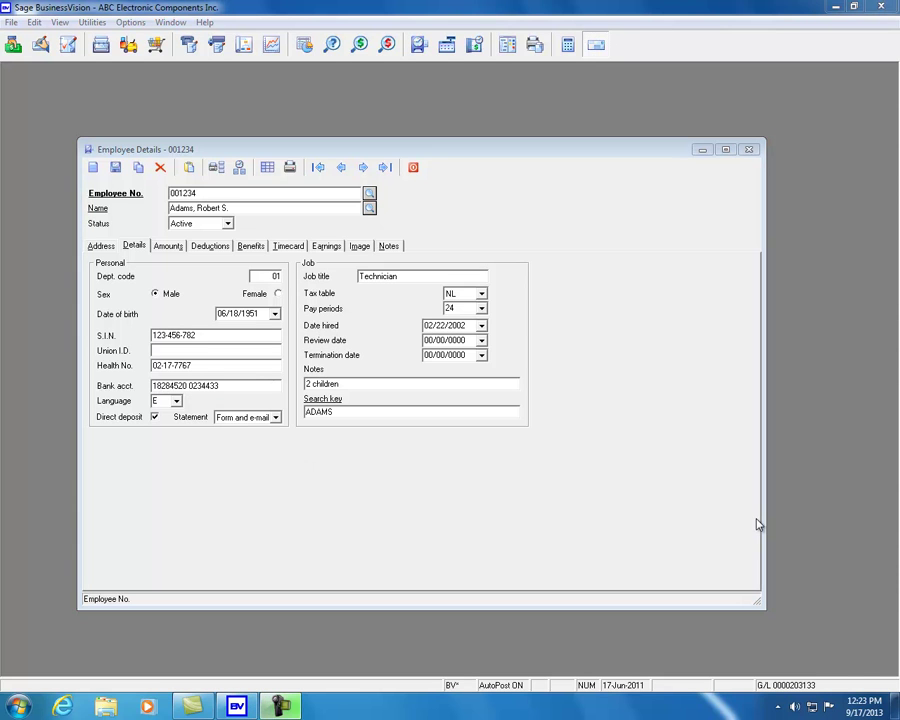
pyautogui.click(415, 167)
pyautogui.click(508, 400)
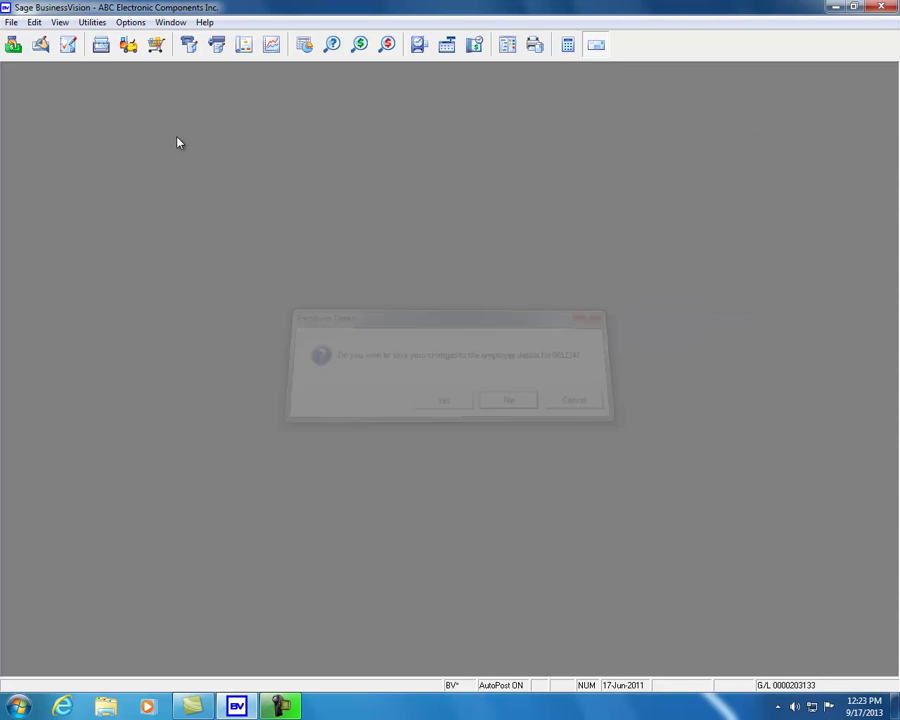
# - Assign sales department 004 to the Batteries product code BAT and save the product code
pyautogui.click(34, 23)
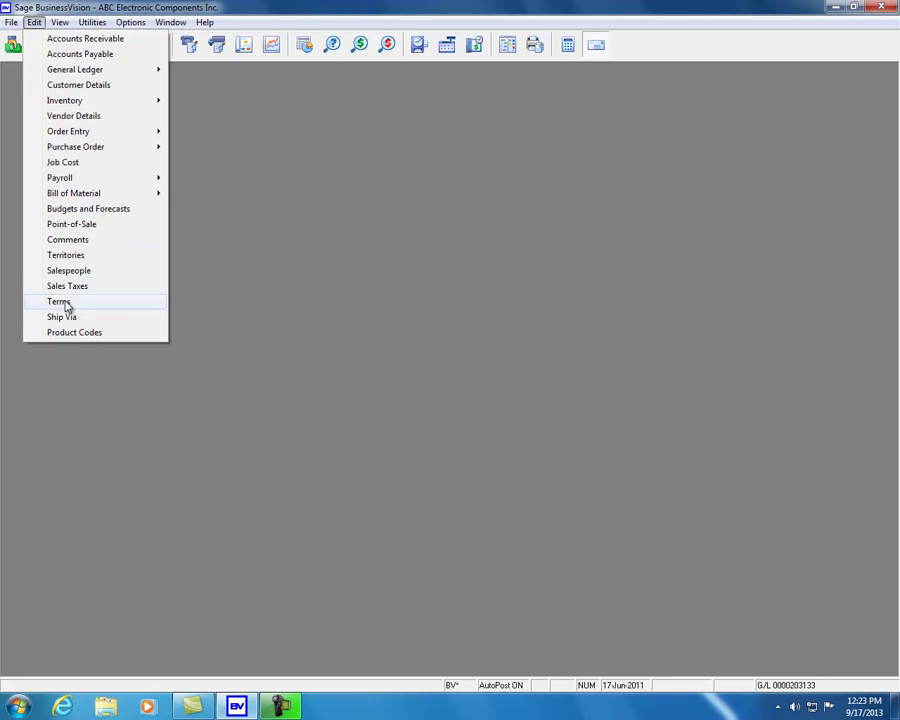
pyautogui.click(62, 333)
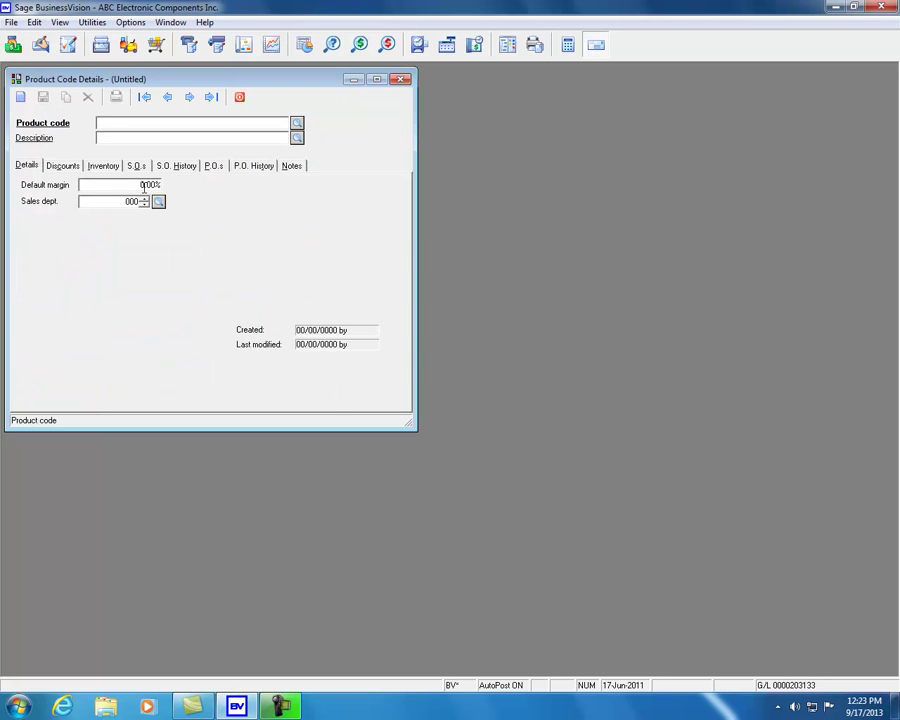
pyautogui.click(189, 98)
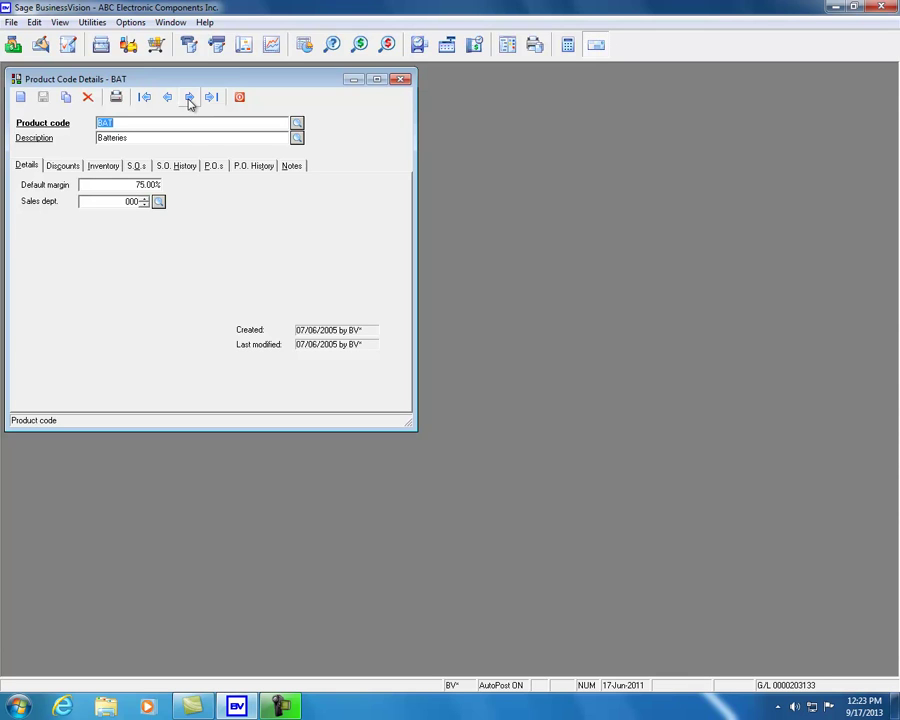
pyautogui.click(189, 98)
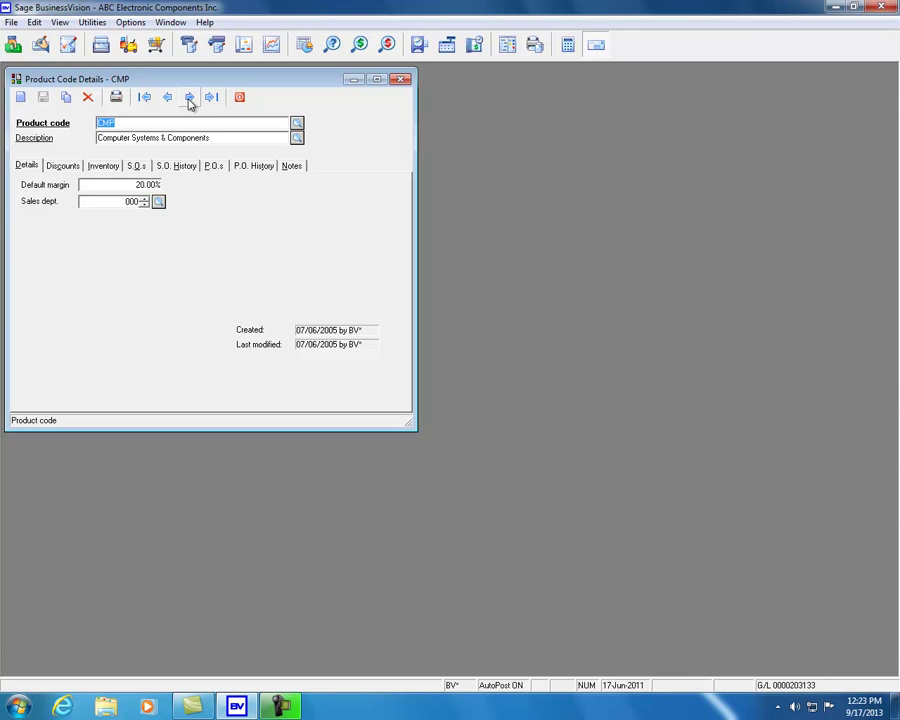
pyautogui.click(167, 98)
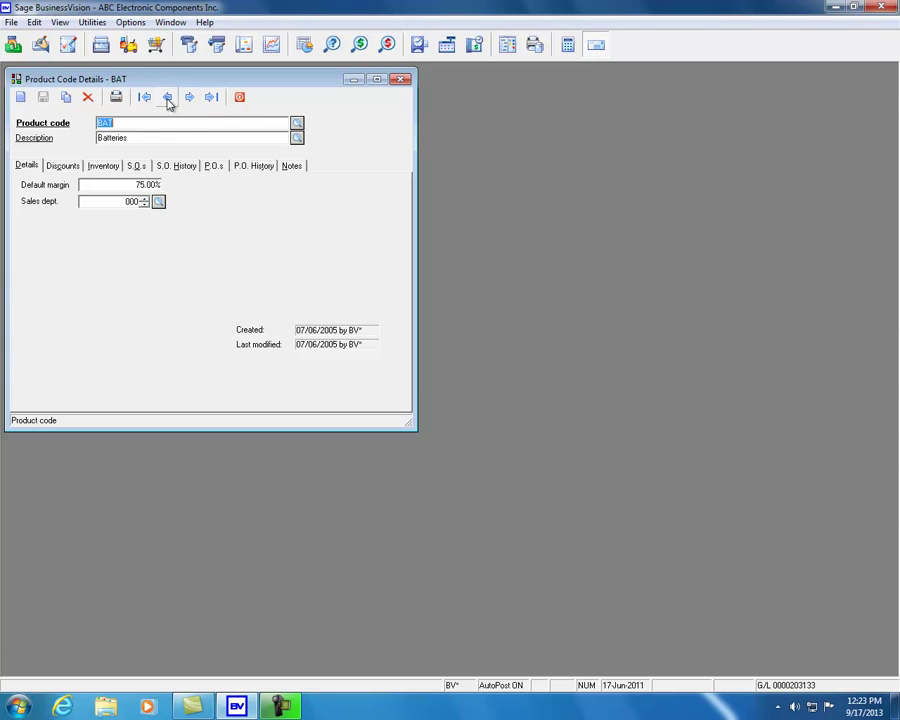
pyautogui.click(159, 202)
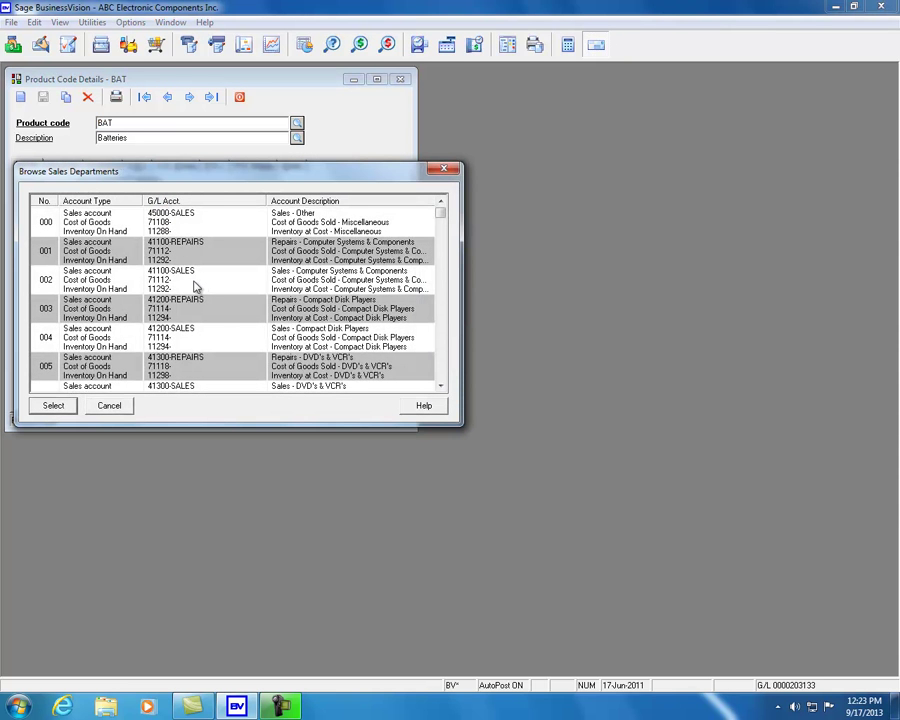
pyautogui.doubleClick(116, 342)
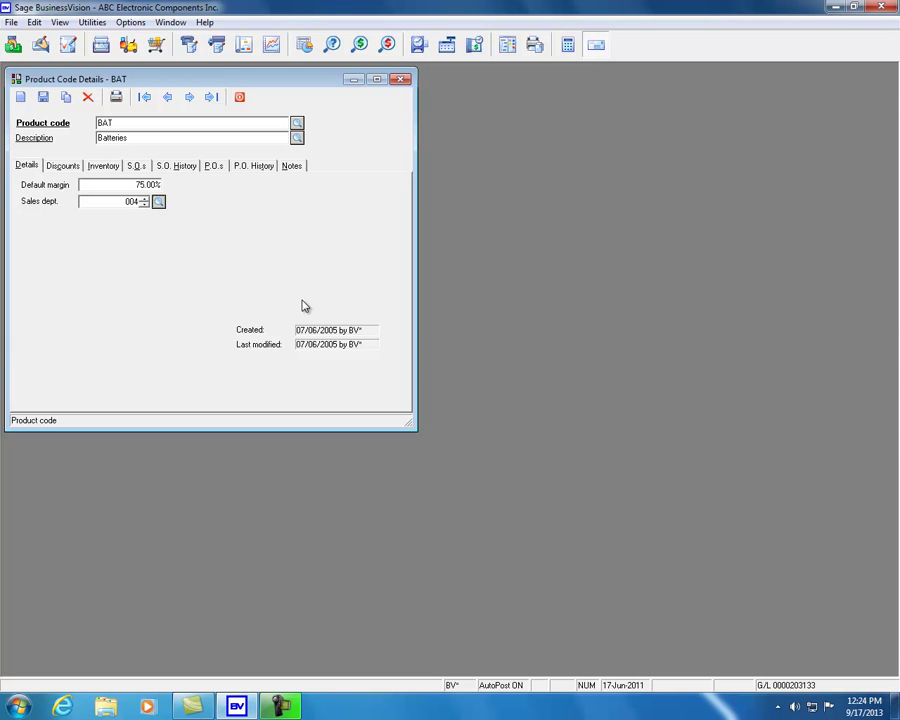
pyautogui.click(43, 99)
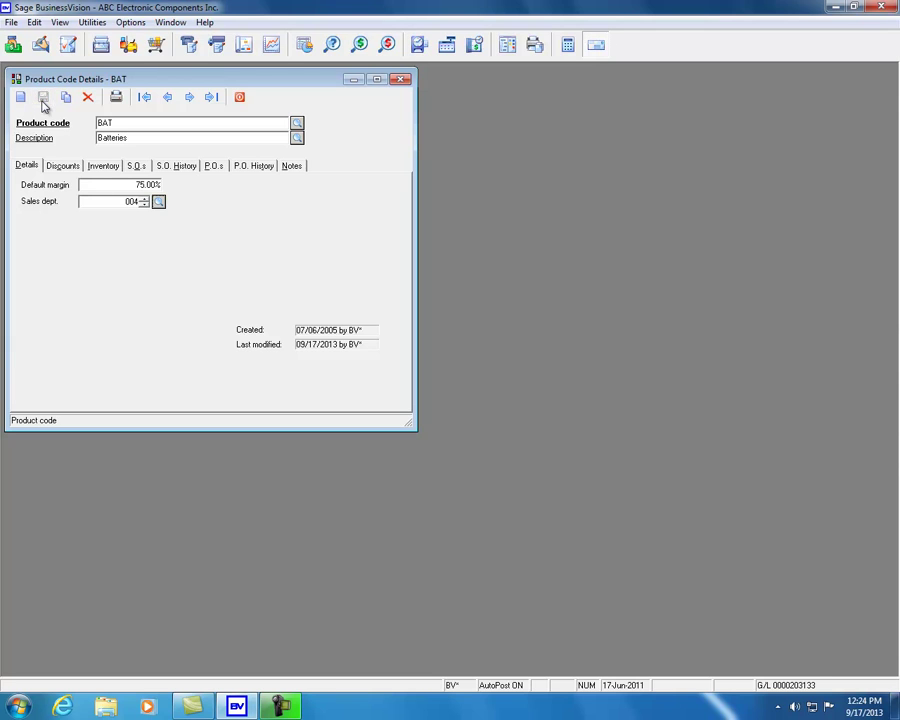
# - Start a new inventory part with part number DURACELL and description 2-pk
pyautogui.click(100, 44)
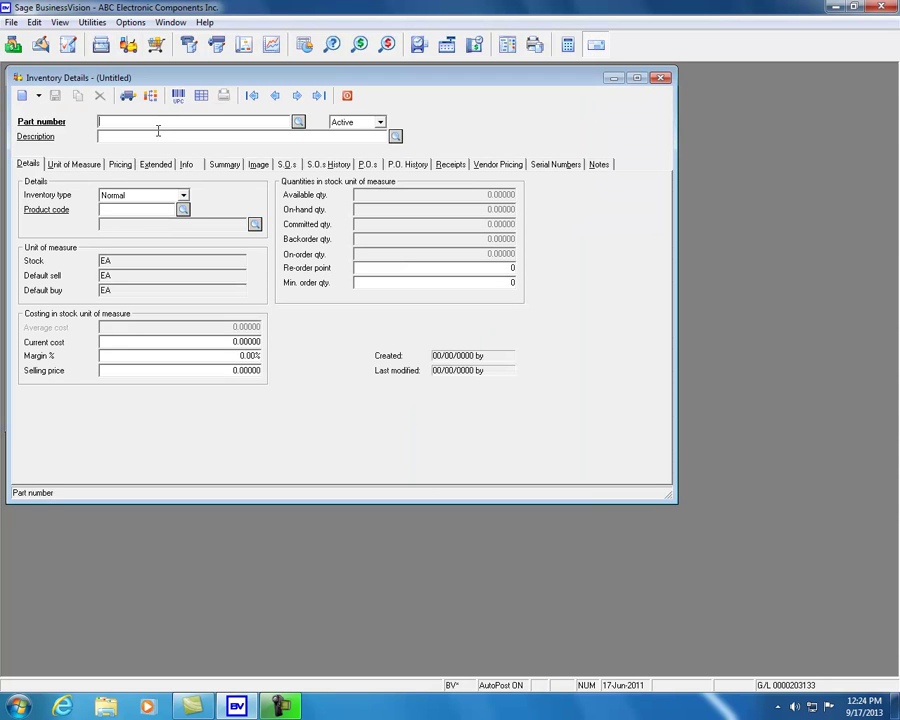
pyautogui.write('DURACELL')
pyautogui.press('Tab')
pyautogui.write('2-pck')
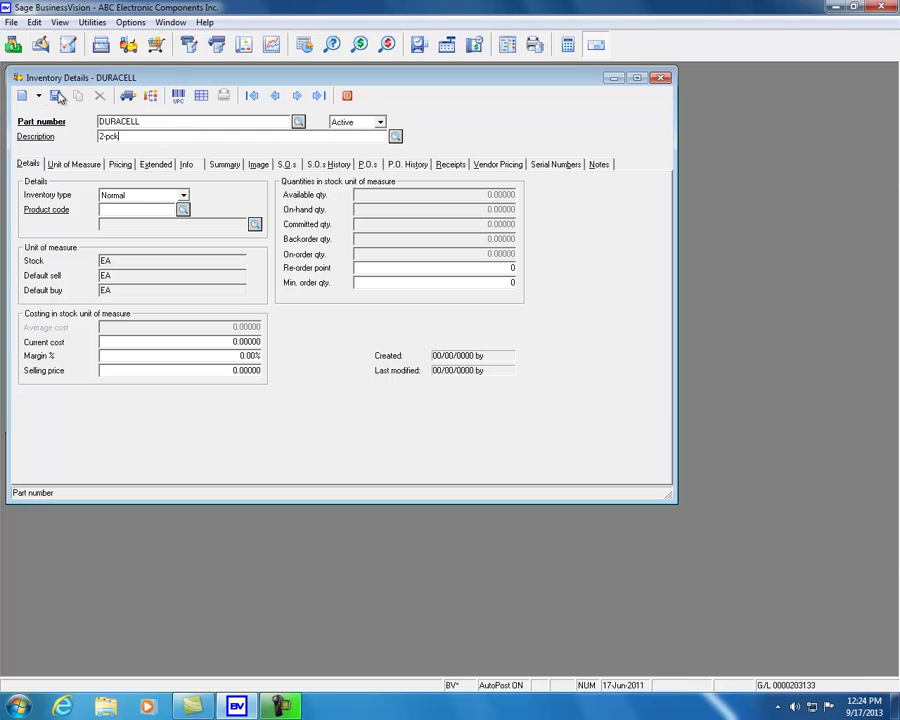
pyautogui.press('BackSpace')
pyautogui.press('BackSpace')
pyautogui.press('BackSpace')
pyautogui.press('BackSpace')
pyautogui.write('a')
# - Save the new part under product code BAT and check its sales department
pyautogui.click(183, 211)
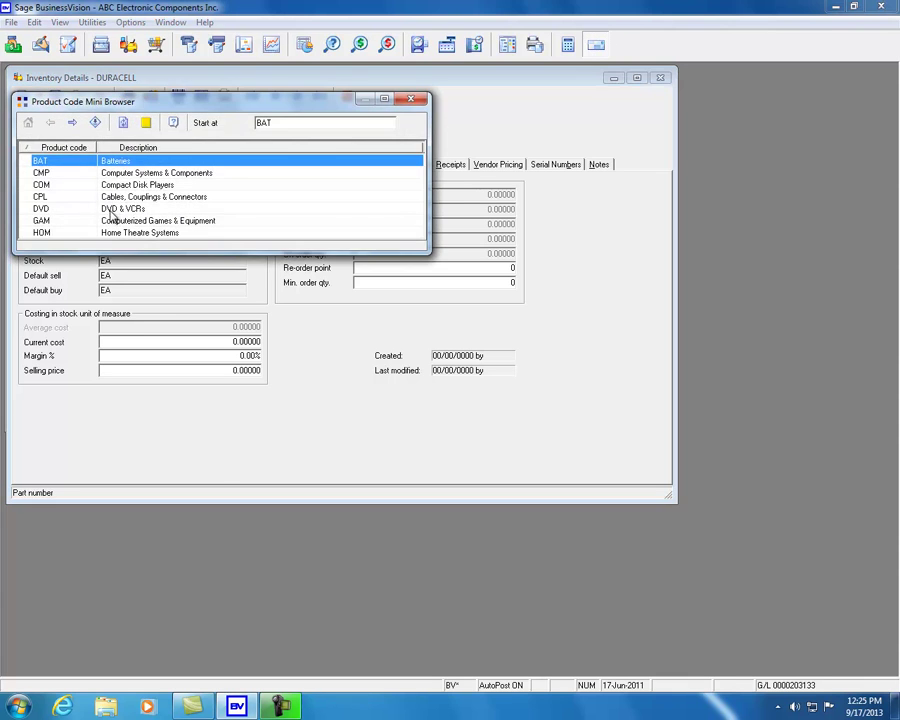
pyautogui.doubleClick(74, 162)
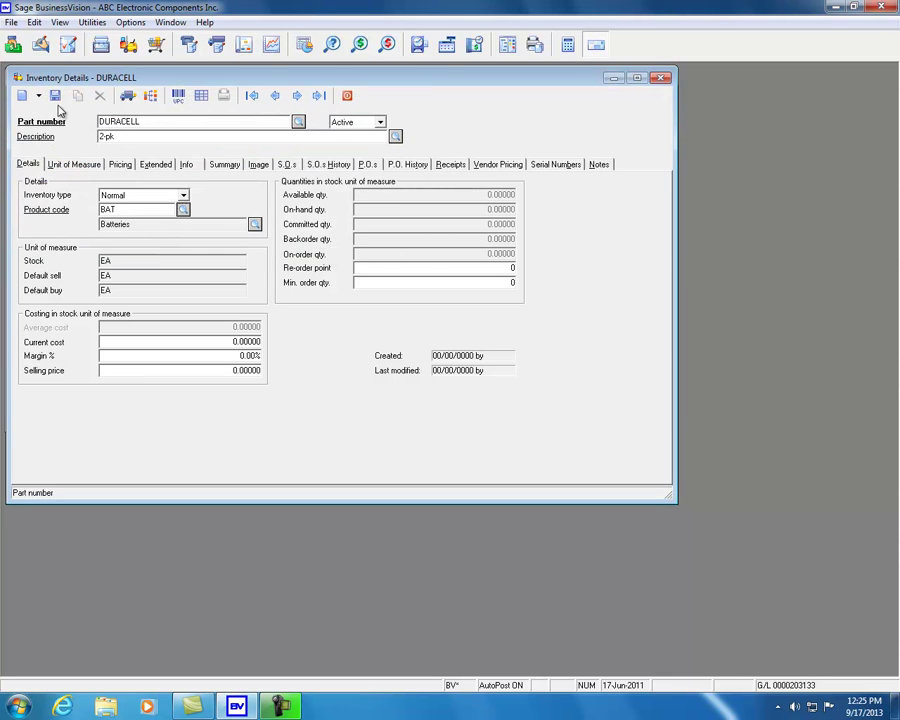
pyautogui.click(55, 95)
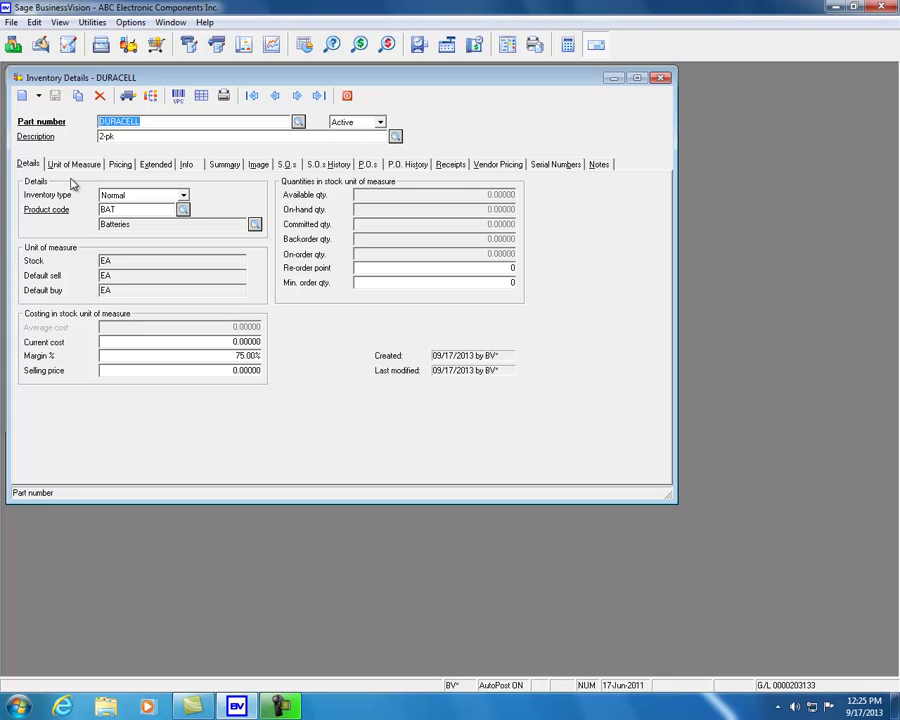
pyautogui.click(188, 166)
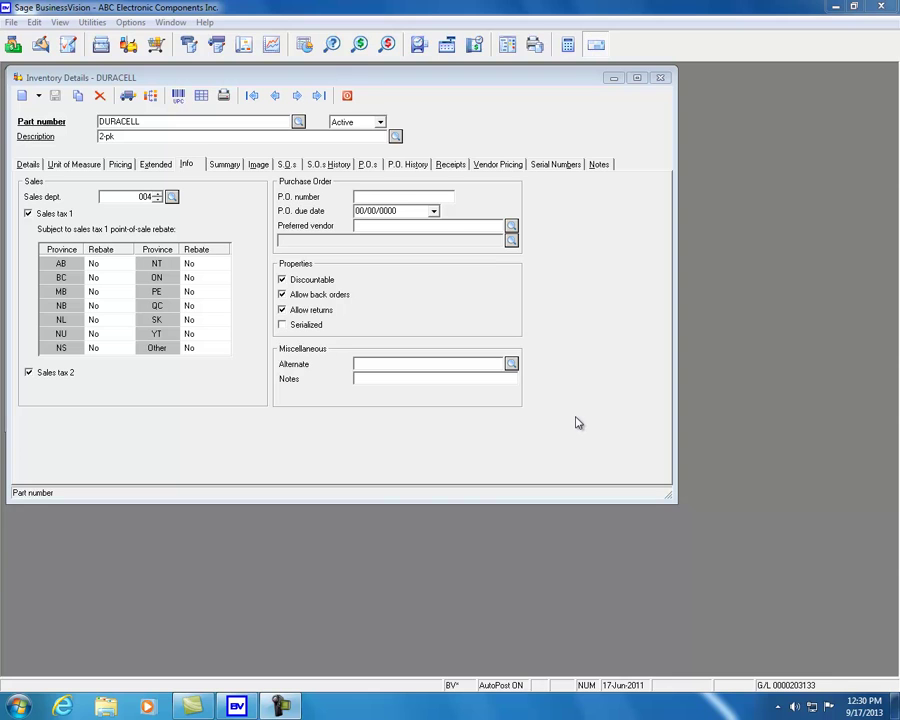
# - Find the vendor specific prices where the vendor number is equal to AMCOMP
pyautogui.click(332, 49)
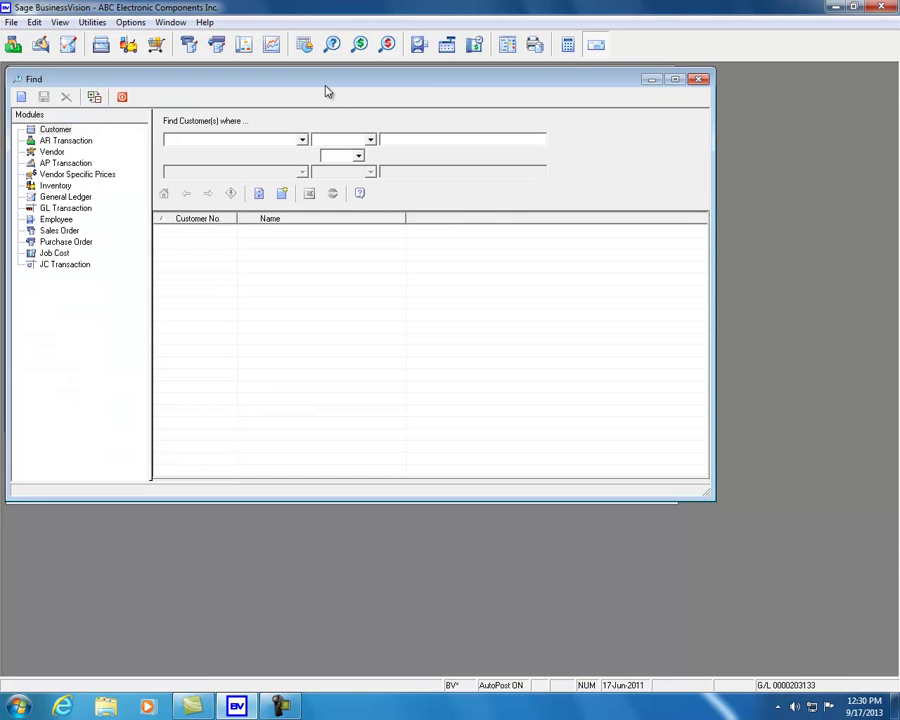
pyautogui.click(96, 175)
pyautogui.click(302, 139)
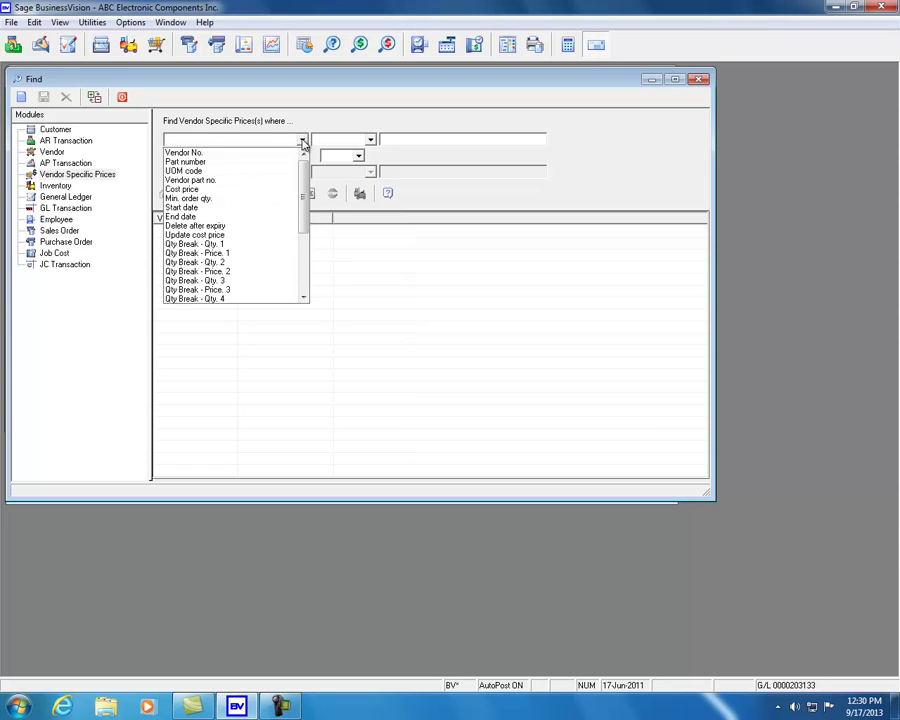
pyautogui.click(254, 155)
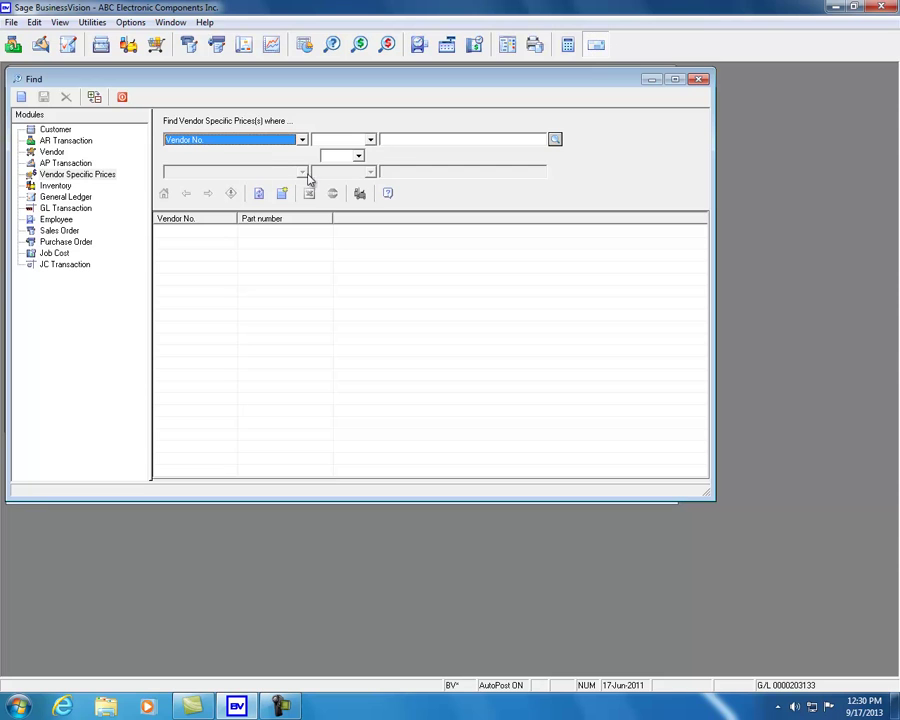
pyautogui.click(371, 143)
pyautogui.click(335, 152)
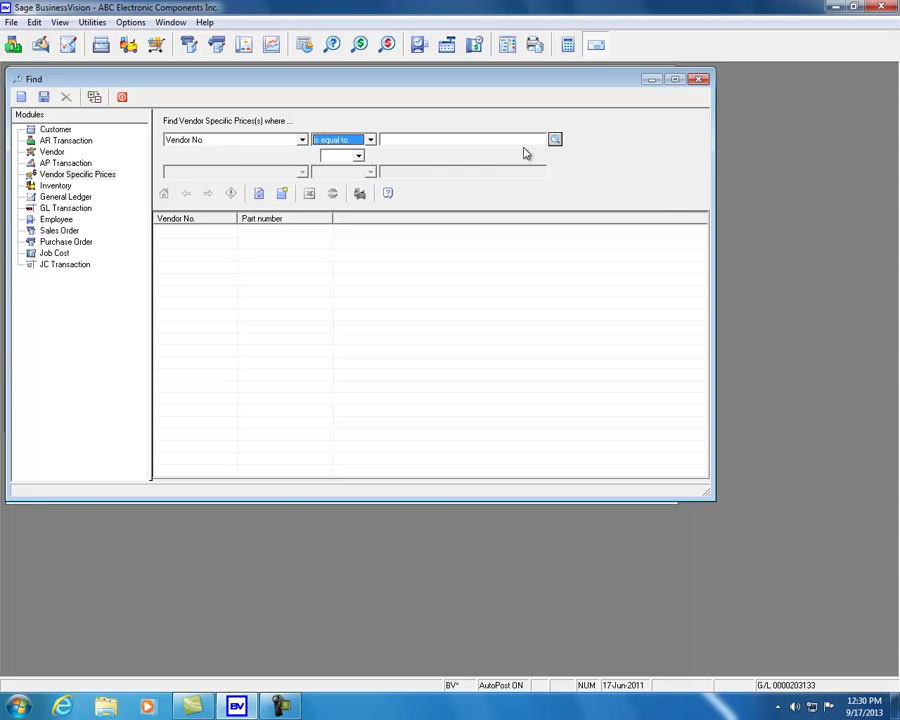
pyautogui.click(555, 139)
pyautogui.doubleClick(125, 206)
pyautogui.click(259, 193)
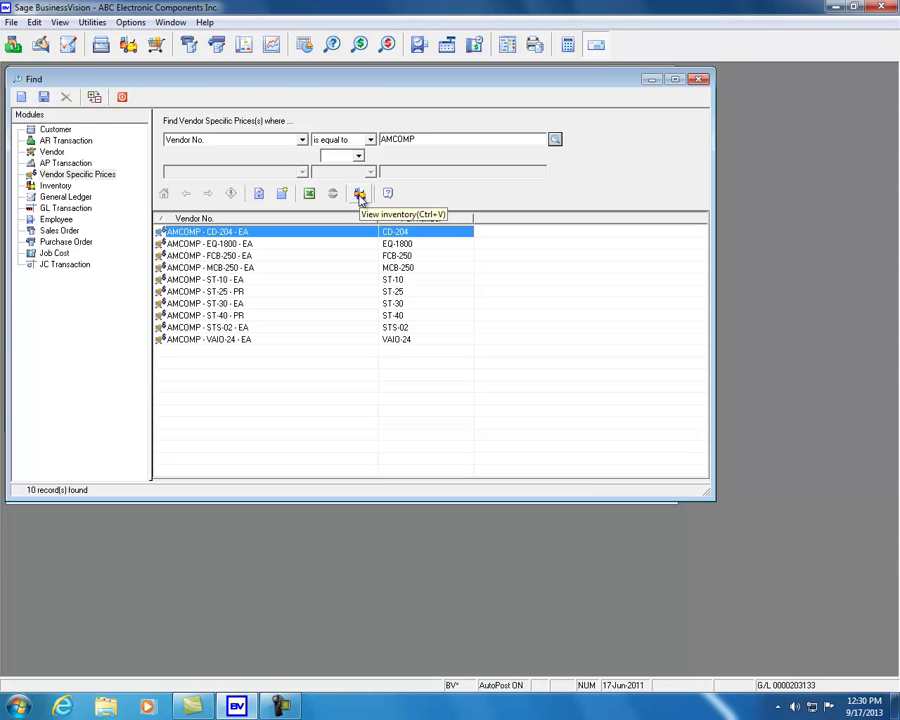
# - View the inventory record of part CD-204 from the found prices and look at its vendor pricing and serial numbers
pyautogui.click(360, 195)
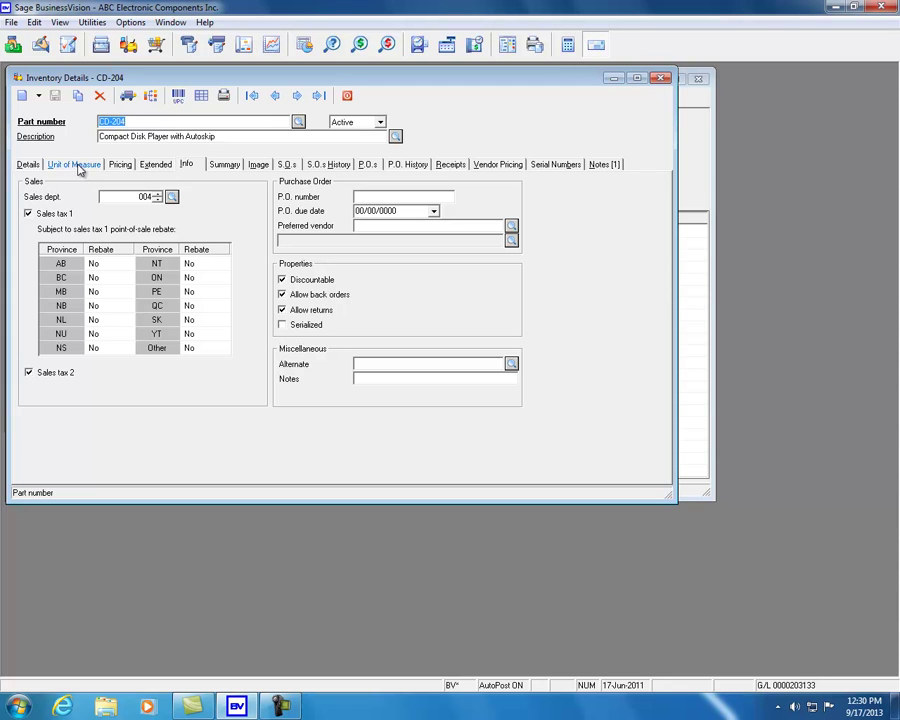
pyautogui.click(497, 168)
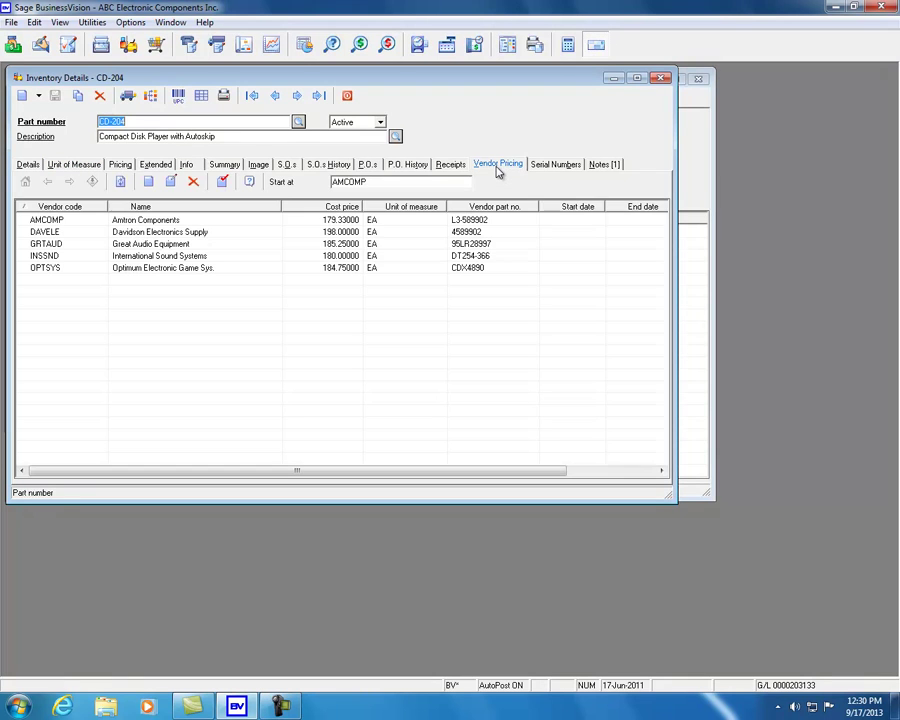
pyautogui.click(538, 168)
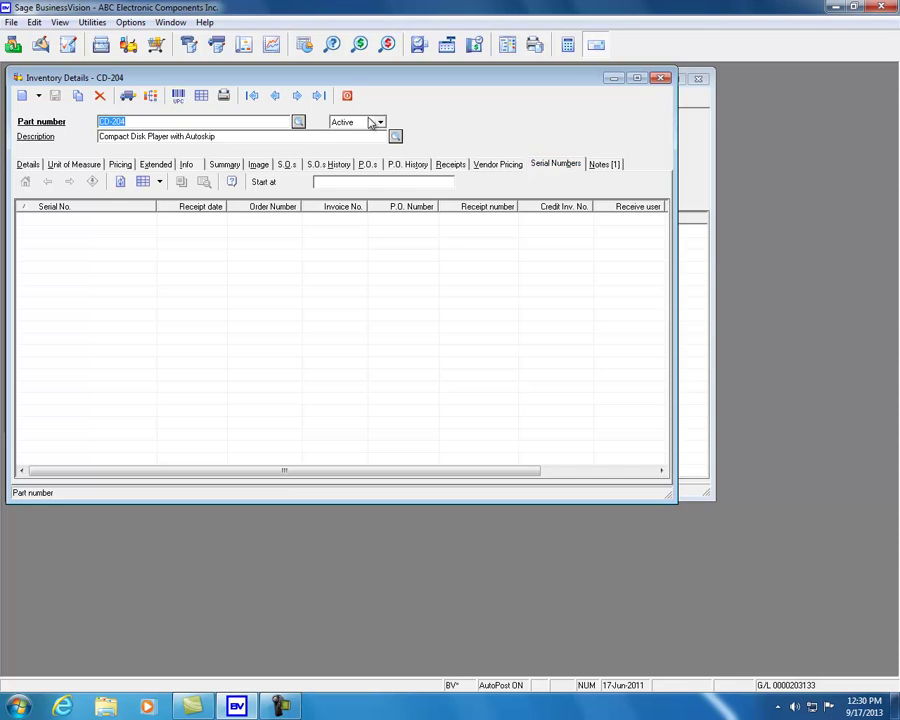
# - Close the CD-204 record and view the vendor pricing of part FCB-250 from the found AMCOMP prices
pyautogui.click(347, 96)
pyautogui.click(264, 254)
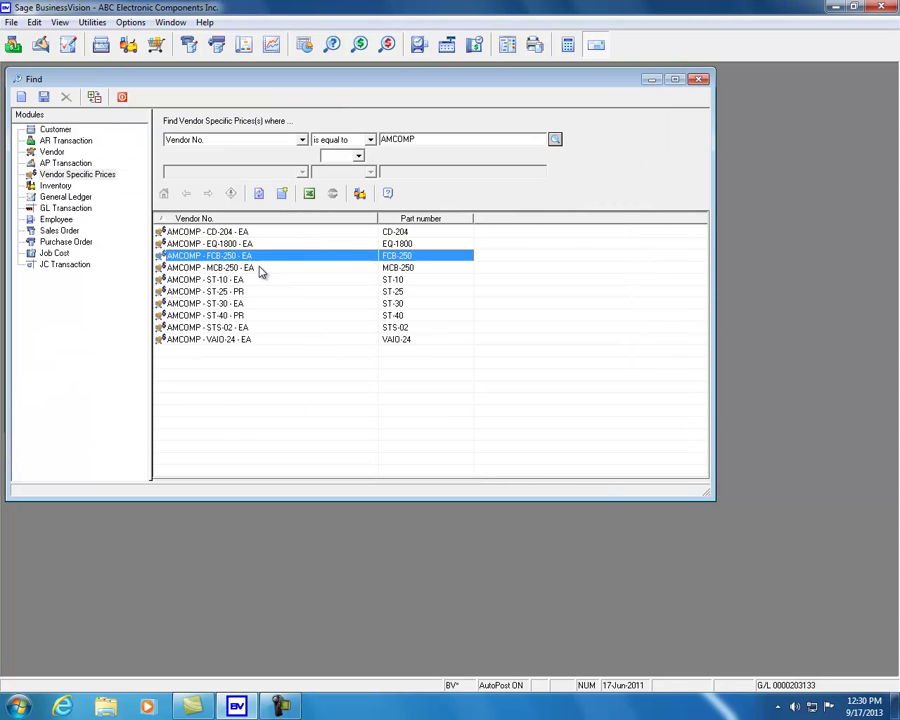
pyautogui.click(362, 194)
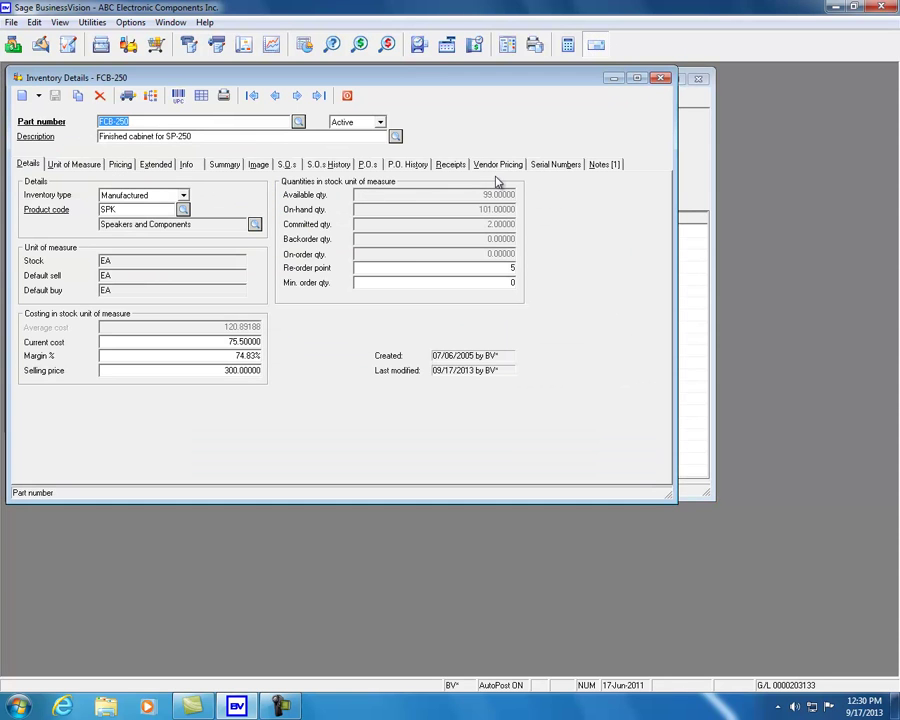
pyautogui.click(500, 166)
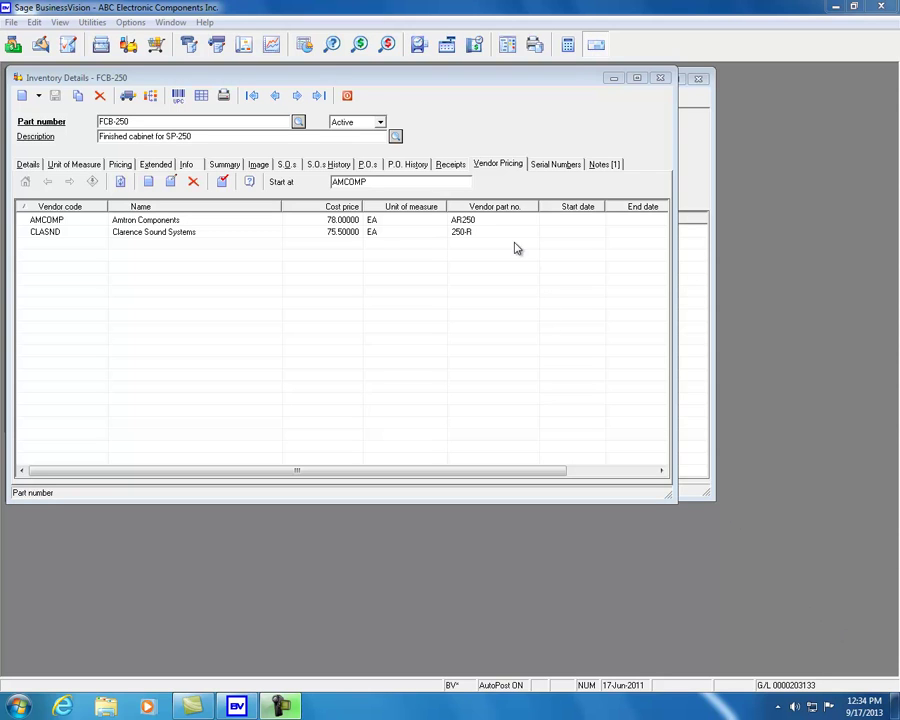
# - Find sales history records in Sales Analysis by invoice number, where it is greater than the first invoice number in the lookup
pyautogui.click(362, 52)
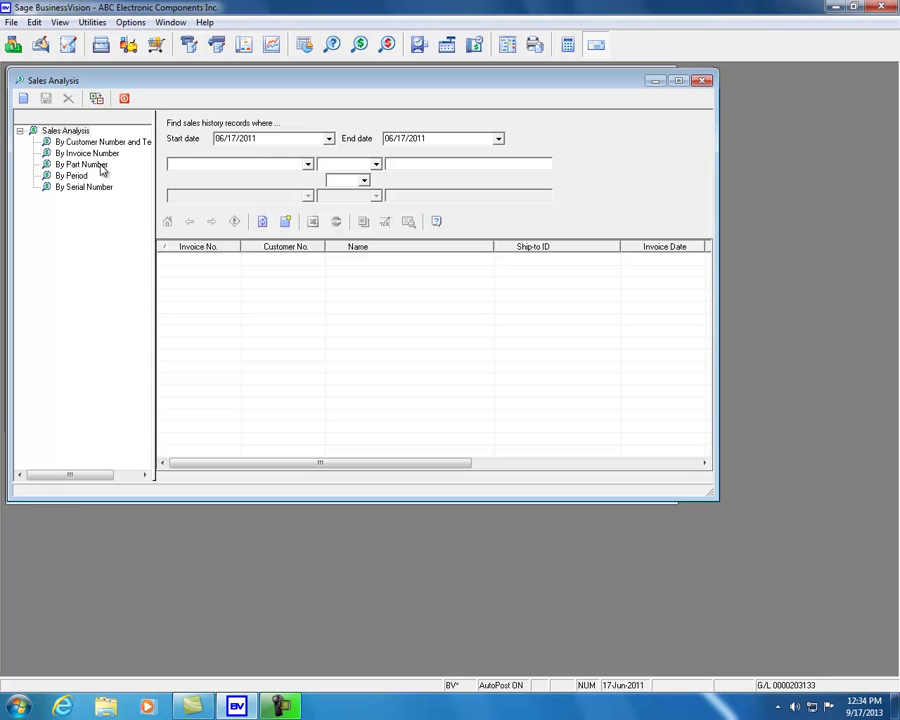
pyautogui.click(87, 153)
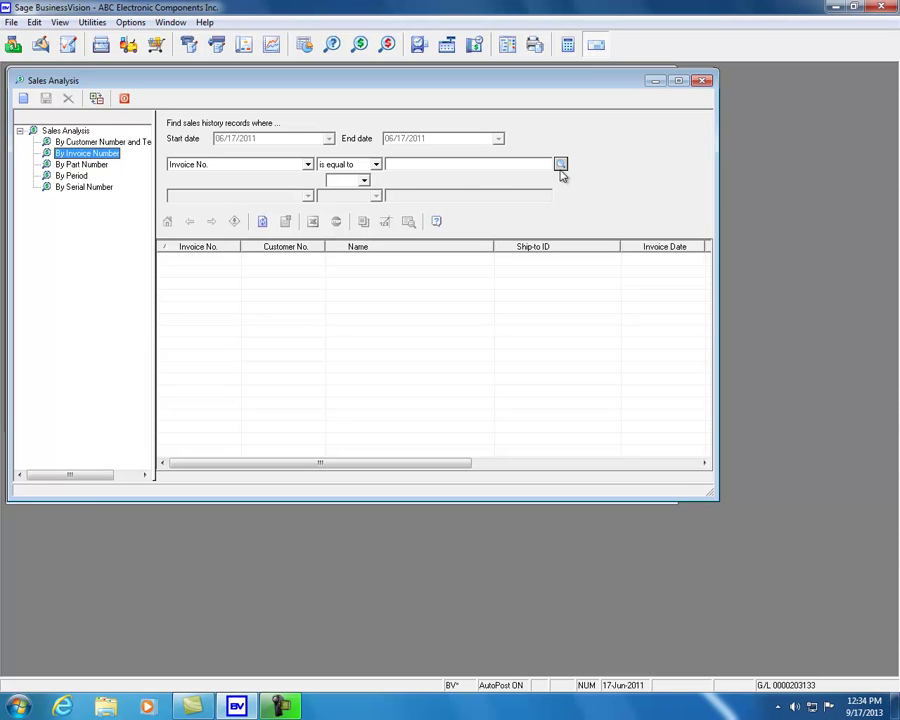
pyautogui.click(376, 164)
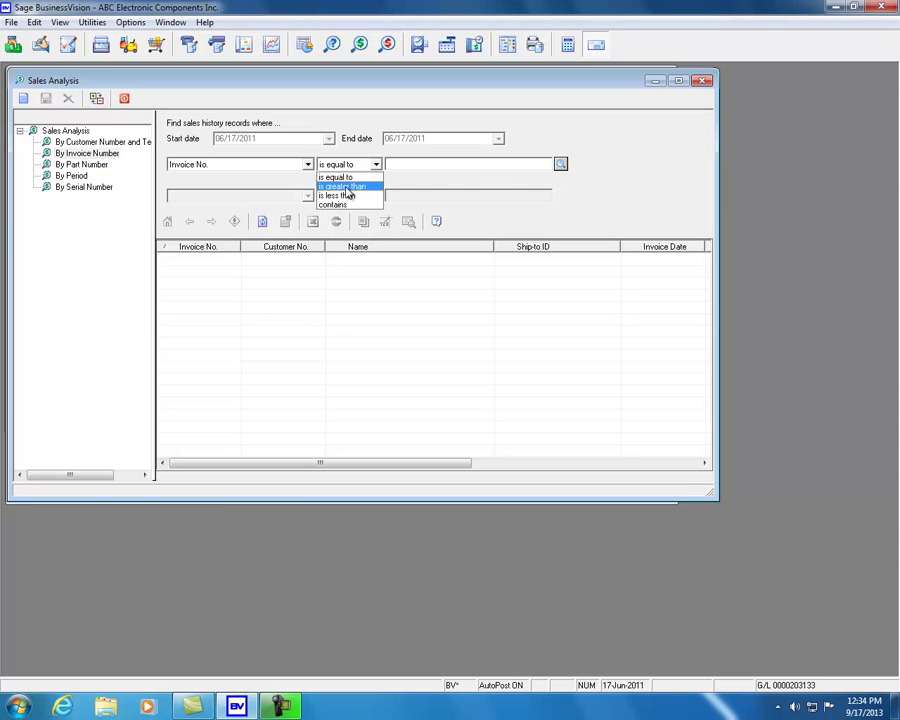
pyautogui.click(344, 185)
pyautogui.click(561, 165)
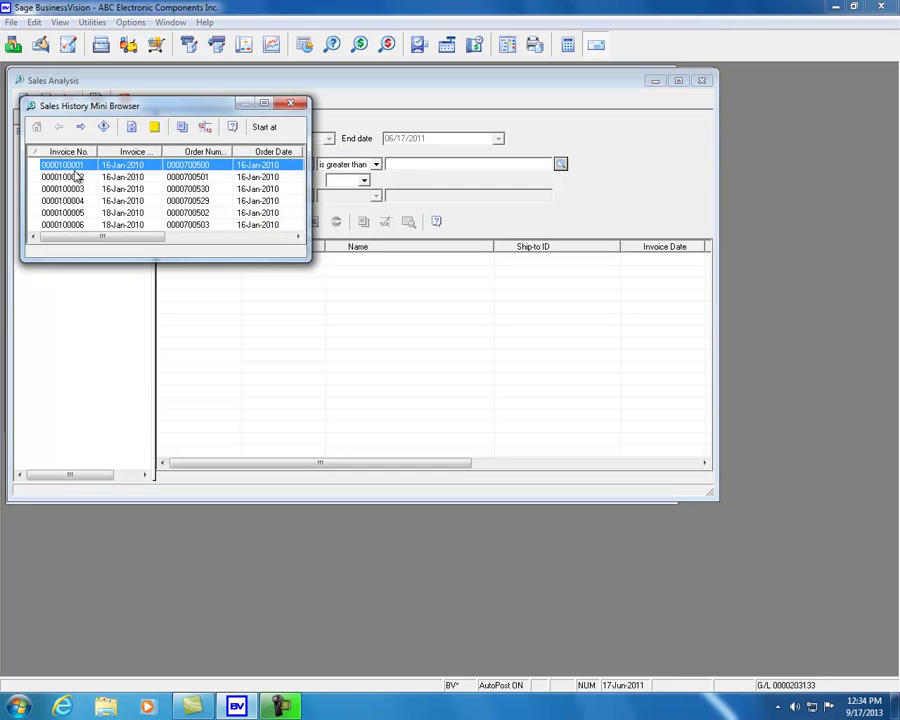
pyautogui.doubleClick(102, 167)
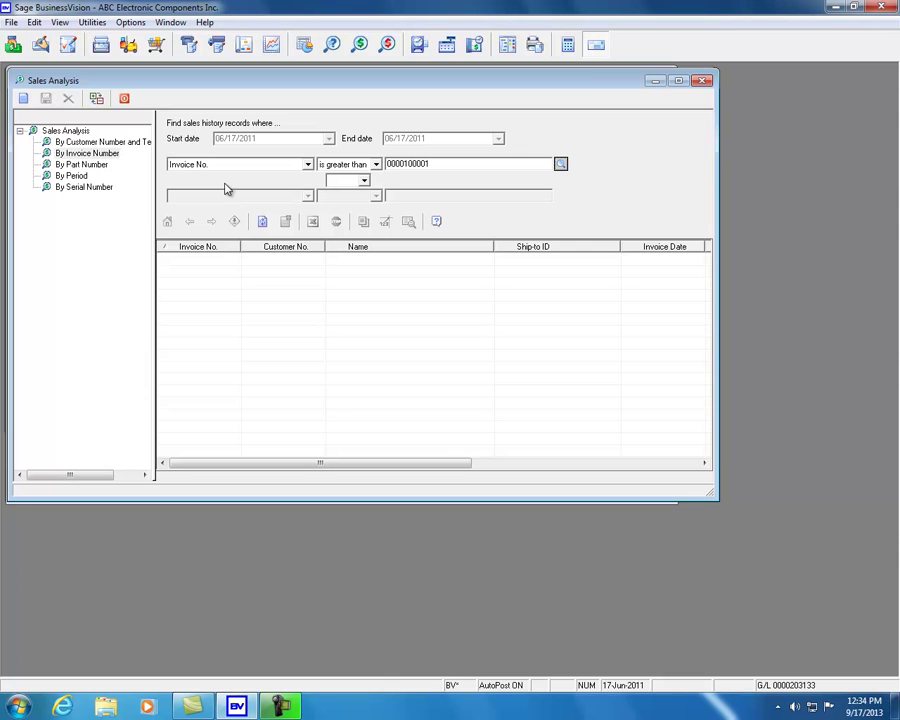
pyautogui.click(262, 221)
# - Sort the found sales history records by customer number, switching to descending order and back to ascending
pyautogui.click(305, 247)
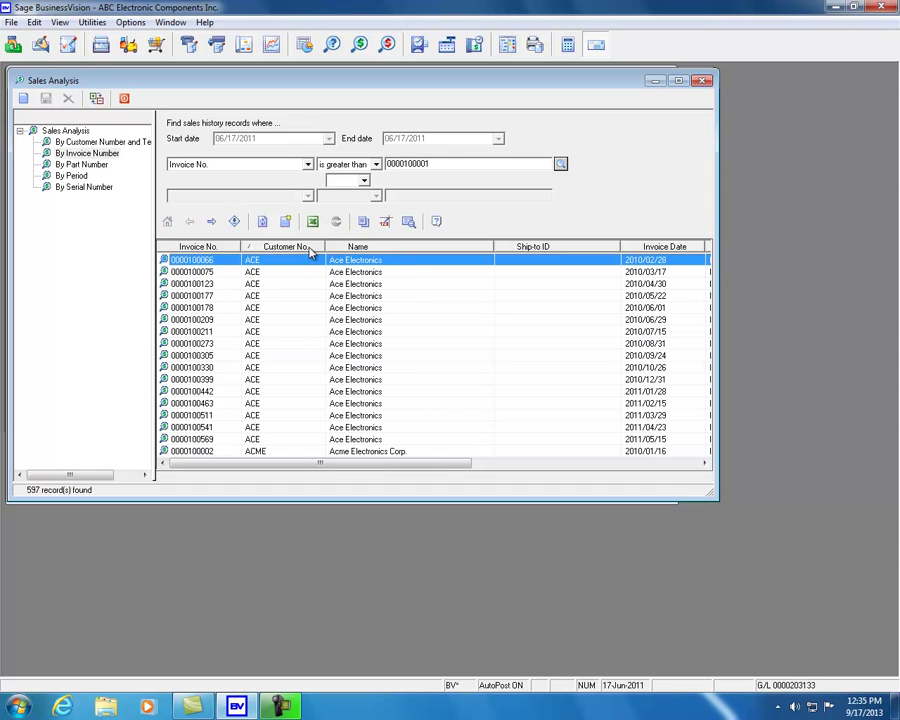
pyautogui.click(305, 247)
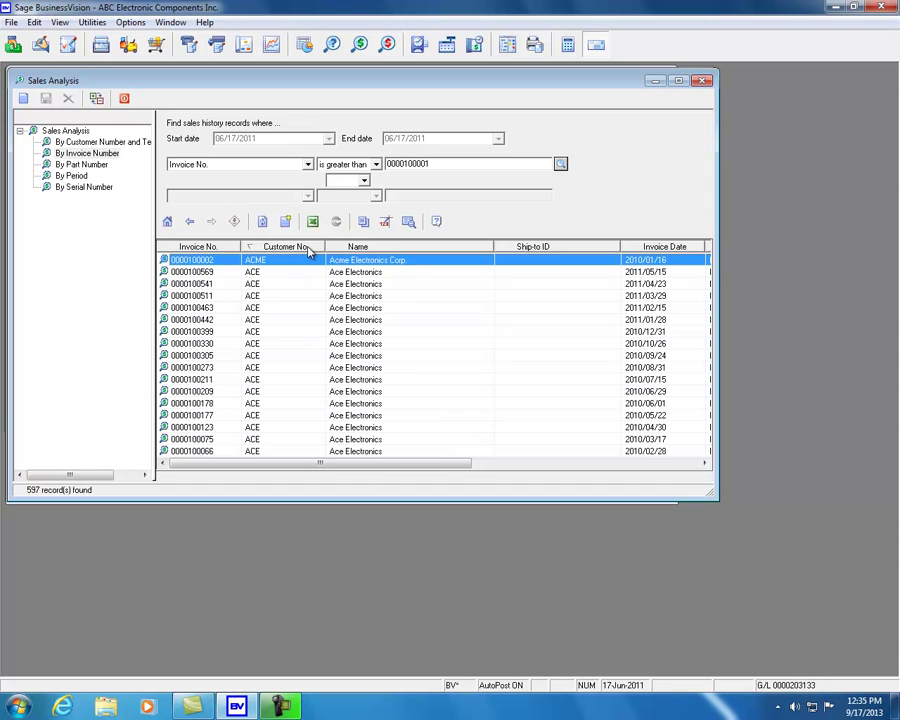
pyautogui.click(305, 247)
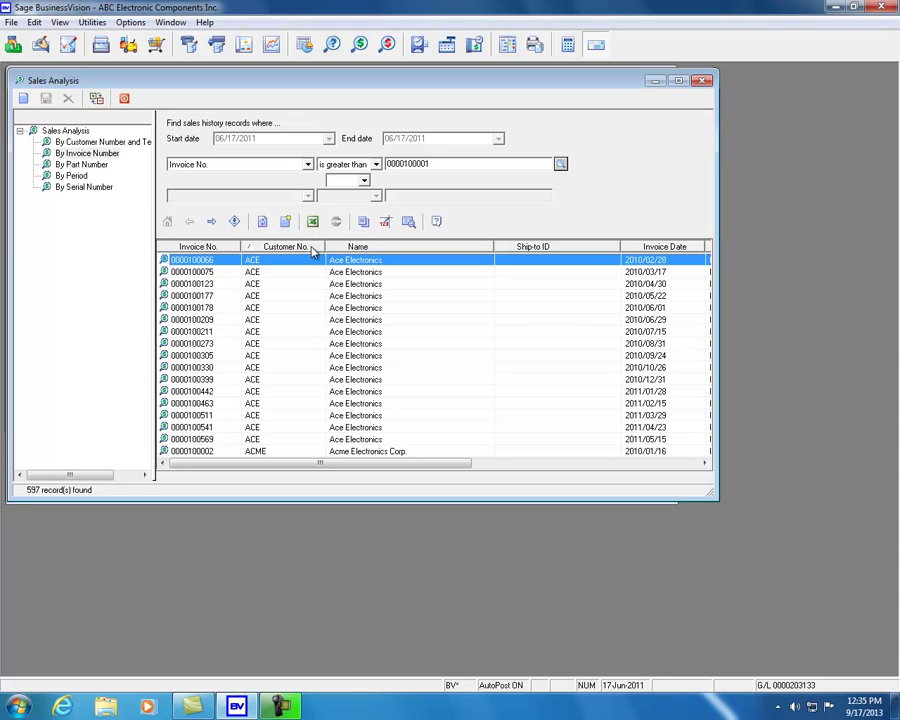